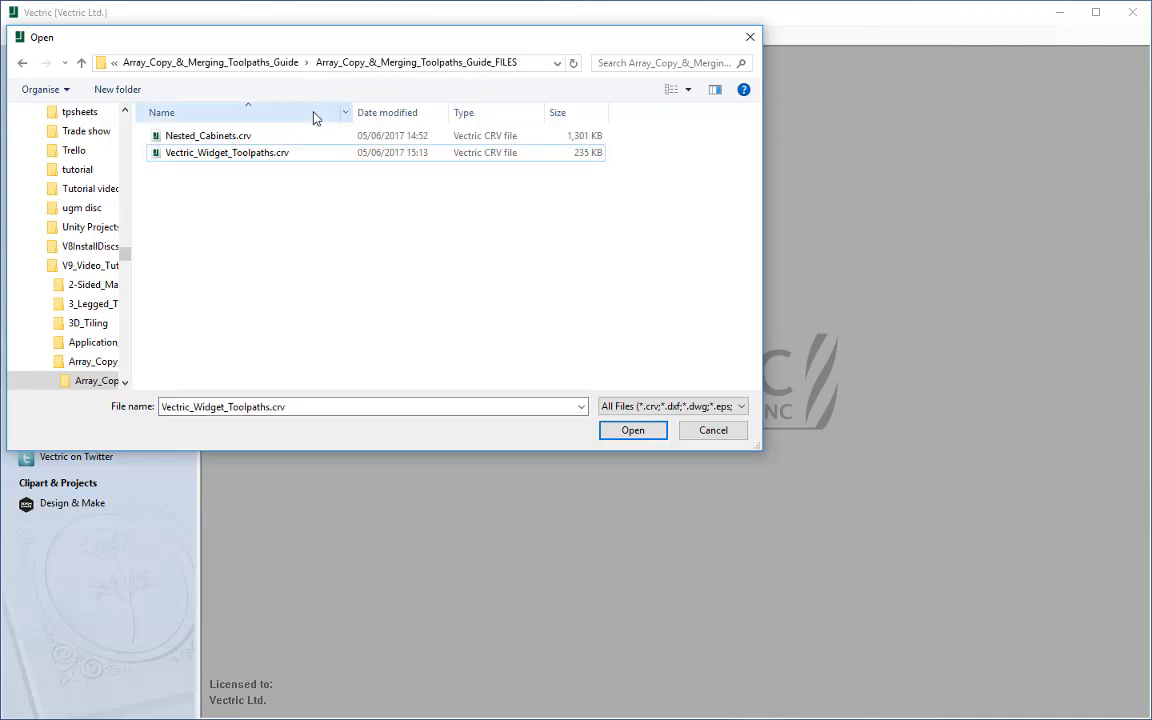
# Step: Open the file Vectric_Widget_Toolpaths.crv
pyautogui.click(284, 154)
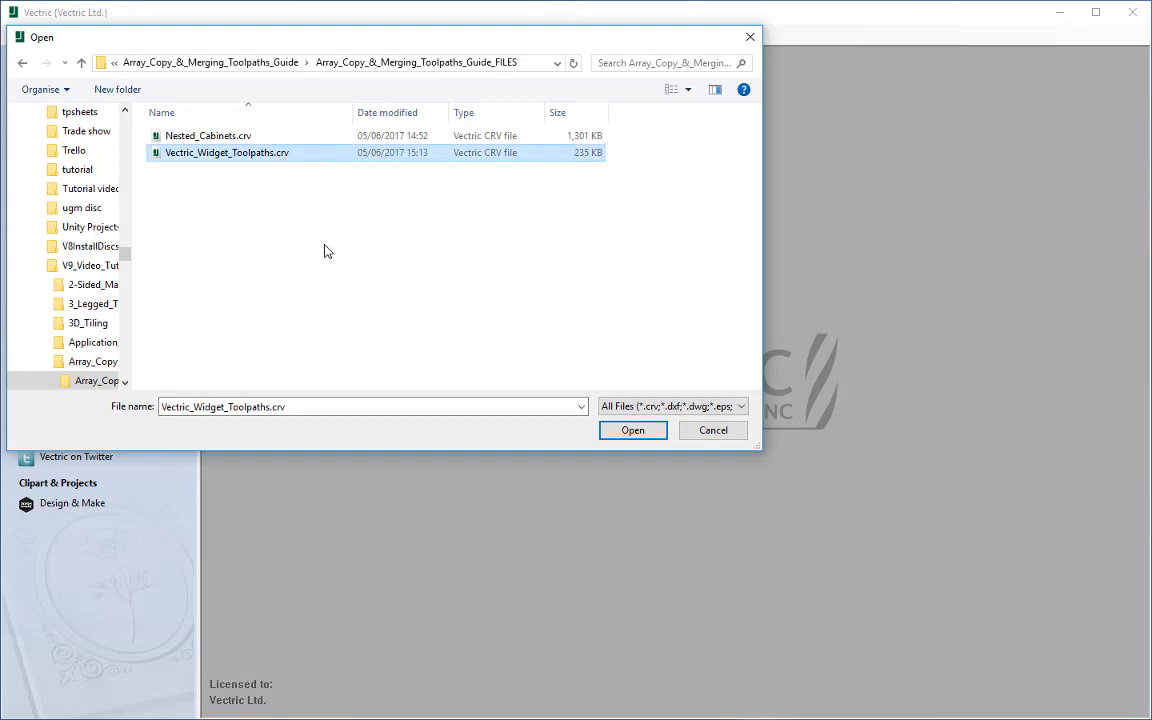
pyautogui.click(627, 431)
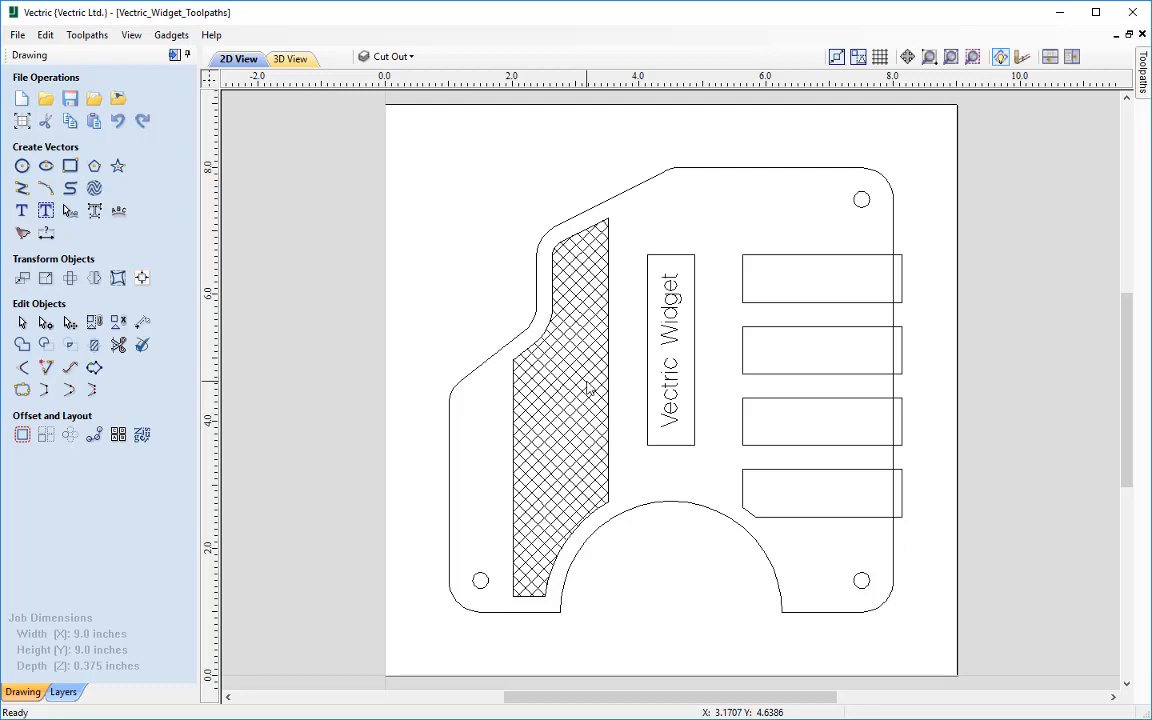
# Step: Hide and reshow the Cut Out, Slots, Drill Holes, Text and Cross Hatch layers in turn to examine which vectors each holds
pyautogui.click(430, 58)
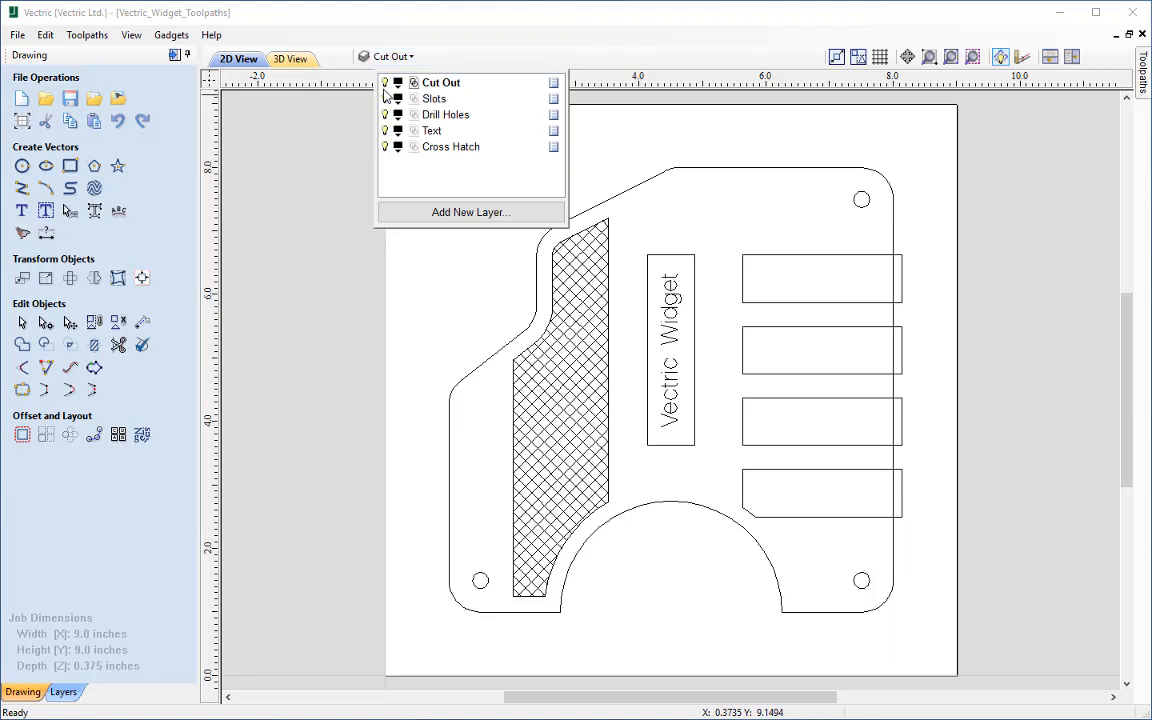
pyautogui.click(385, 83)
pyautogui.click(390, 57)
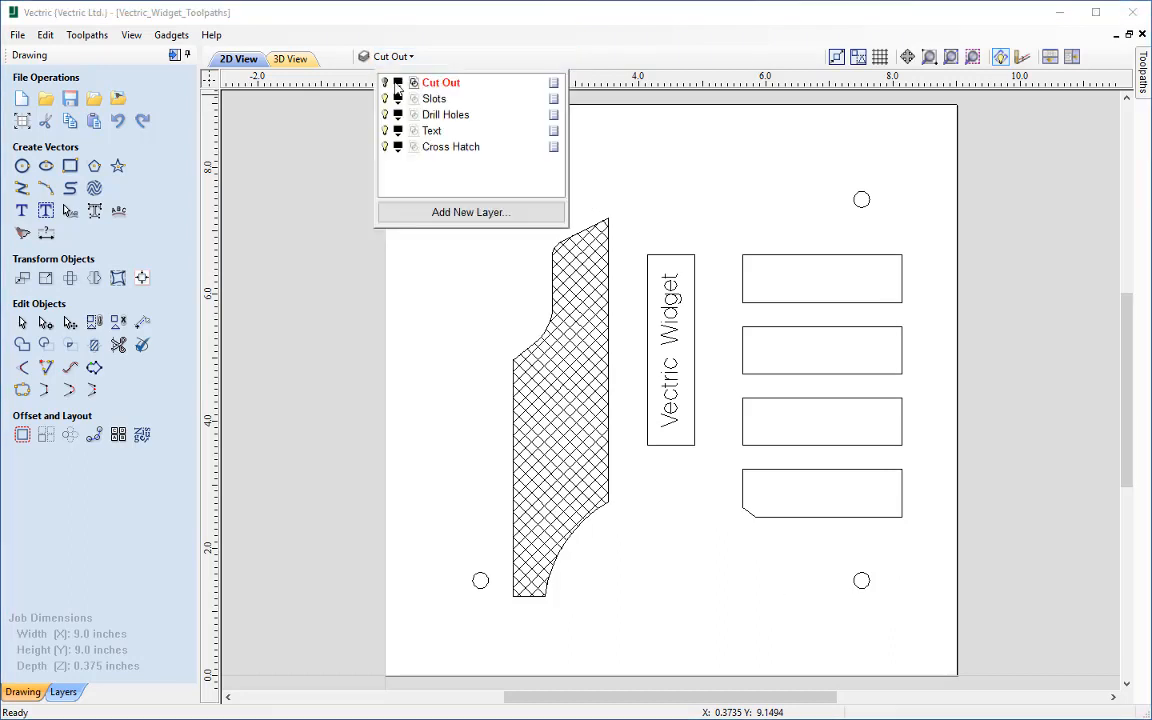
pyautogui.click(385, 84)
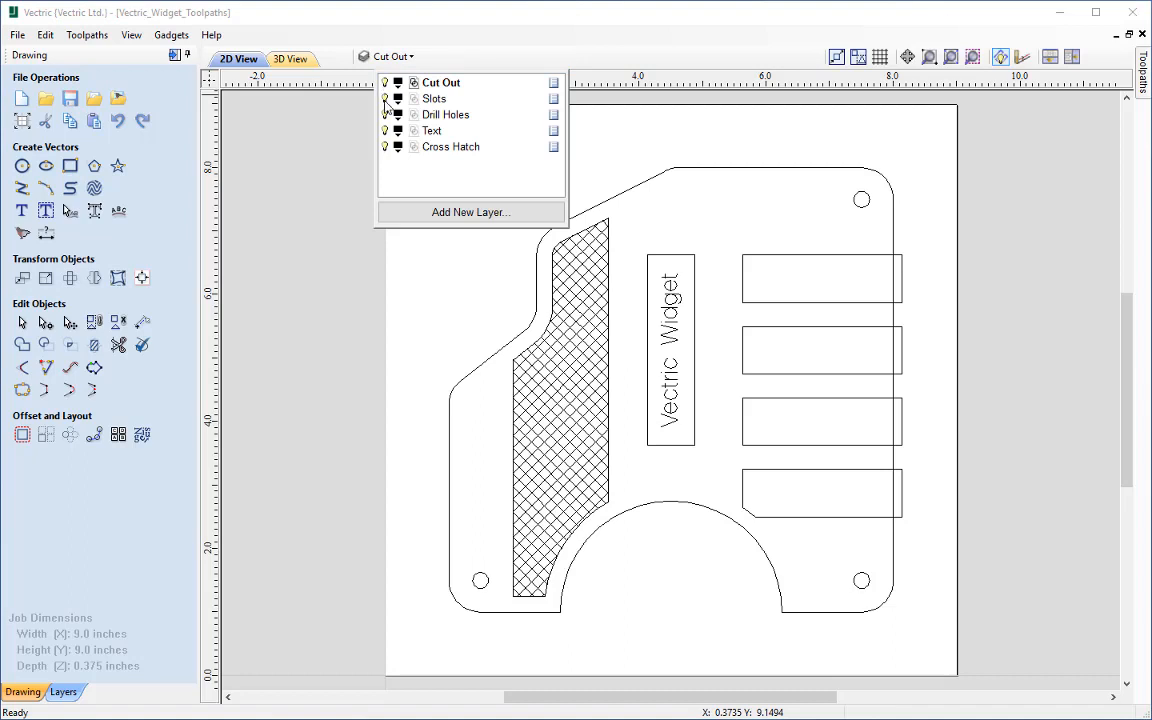
pyautogui.click(385, 99)
pyautogui.click(385, 99)
pyautogui.click(385, 115)
pyautogui.click(385, 115)
pyautogui.click(385, 131)
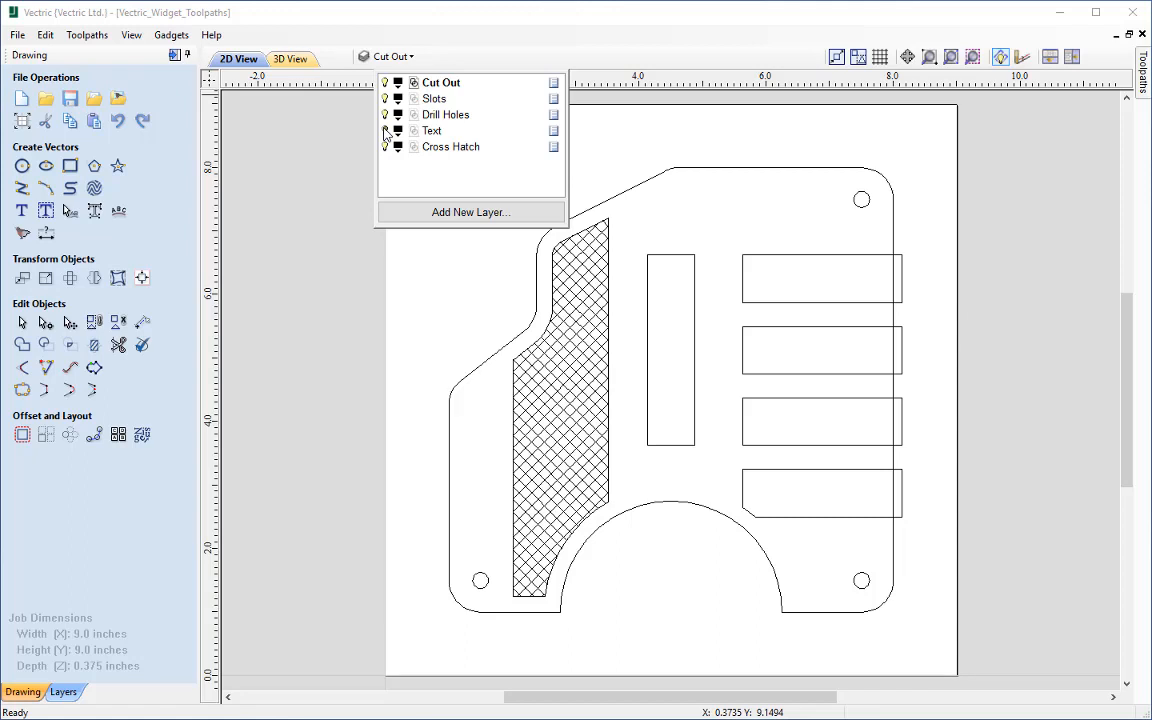
pyautogui.click(386, 131)
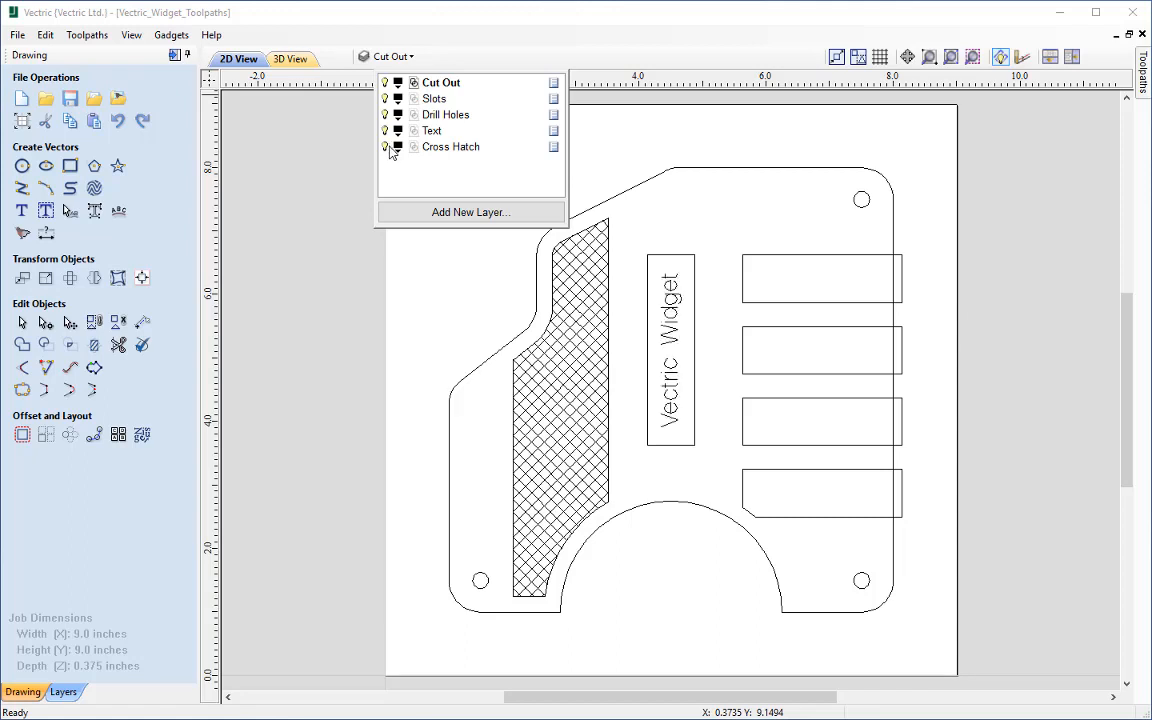
pyautogui.click(385, 147)
pyautogui.click(385, 147)
# Step: Inspect the Profile Cut Out toolpath's settings and the layer filter and toolpath association in its vector selector
pyautogui.click(174, 56)
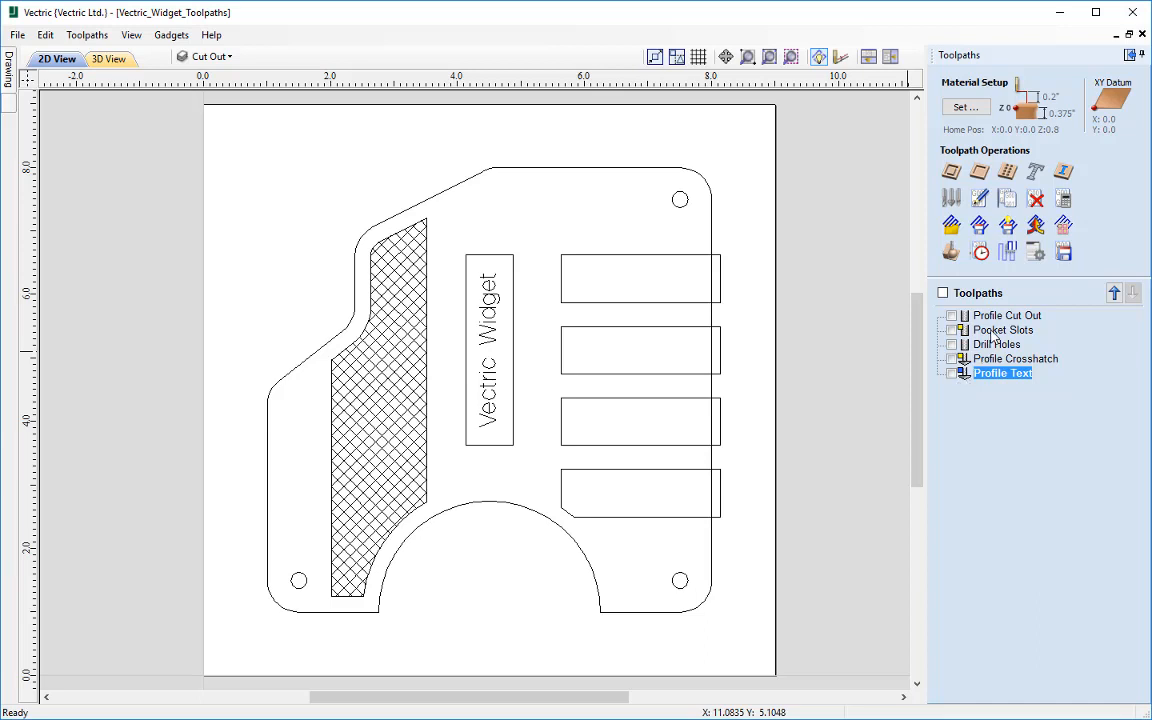
pyautogui.moveTo(997, 318)
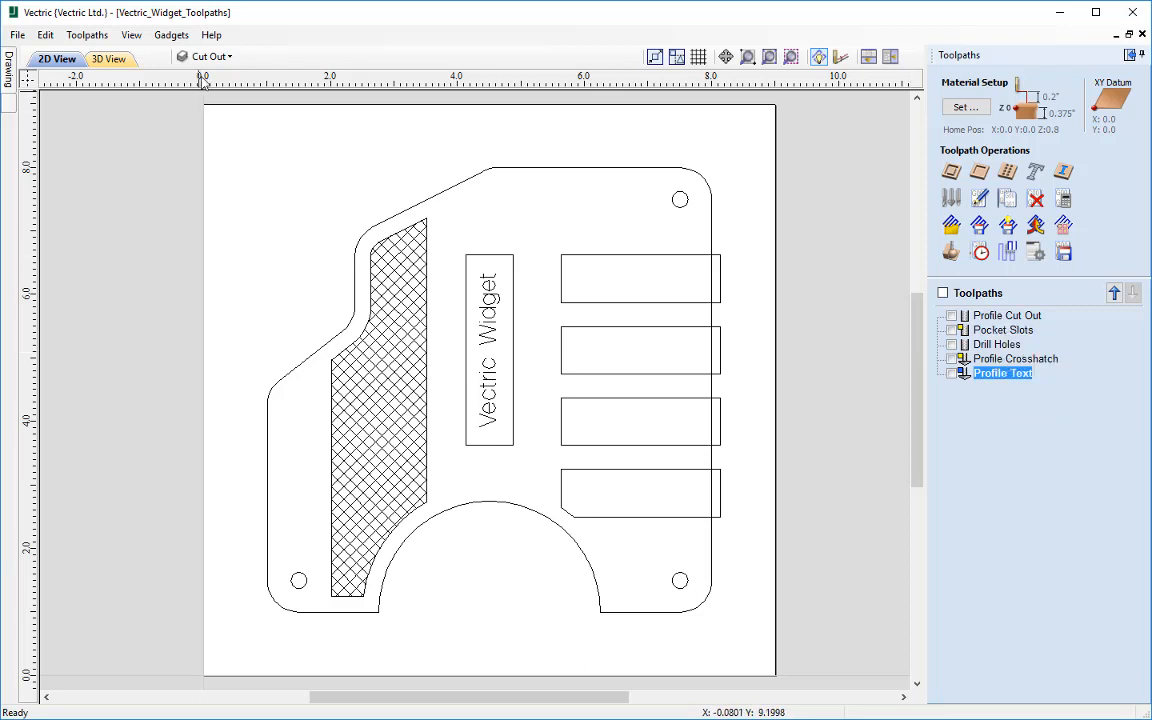
pyautogui.click(985, 317)
pyautogui.doubleClick(985, 317)
pyautogui.scroll(-3, 1018, 450)
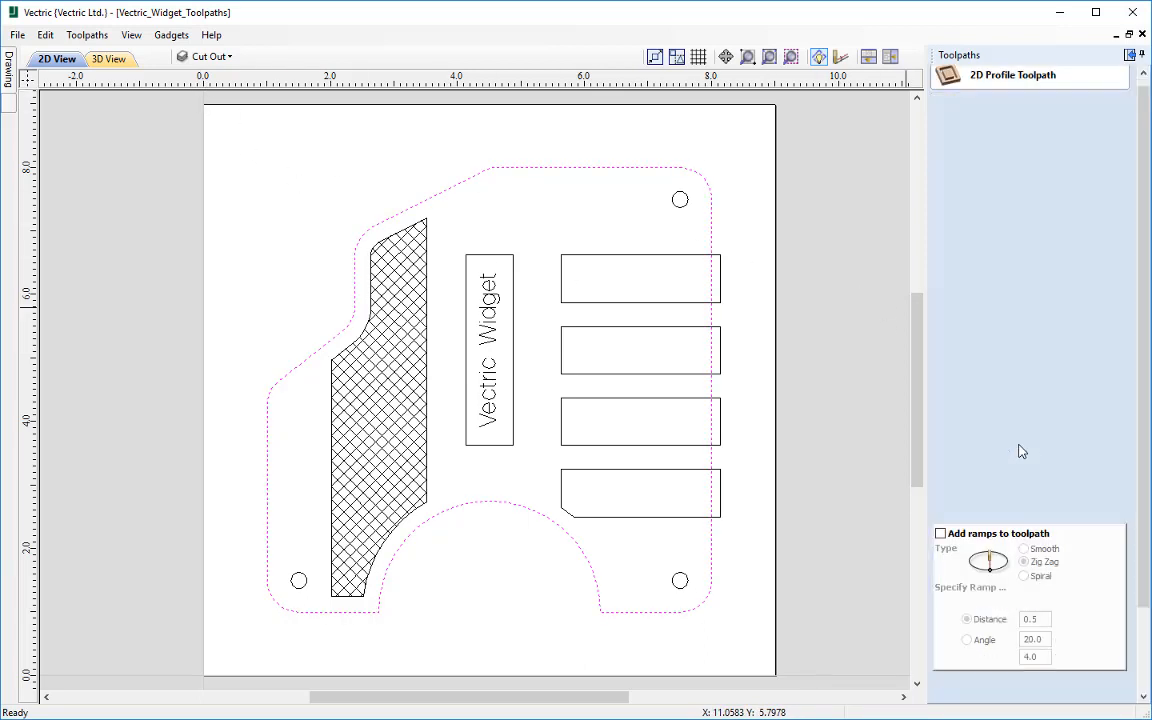
pyautogui.scroll(-1, 1018, 450)
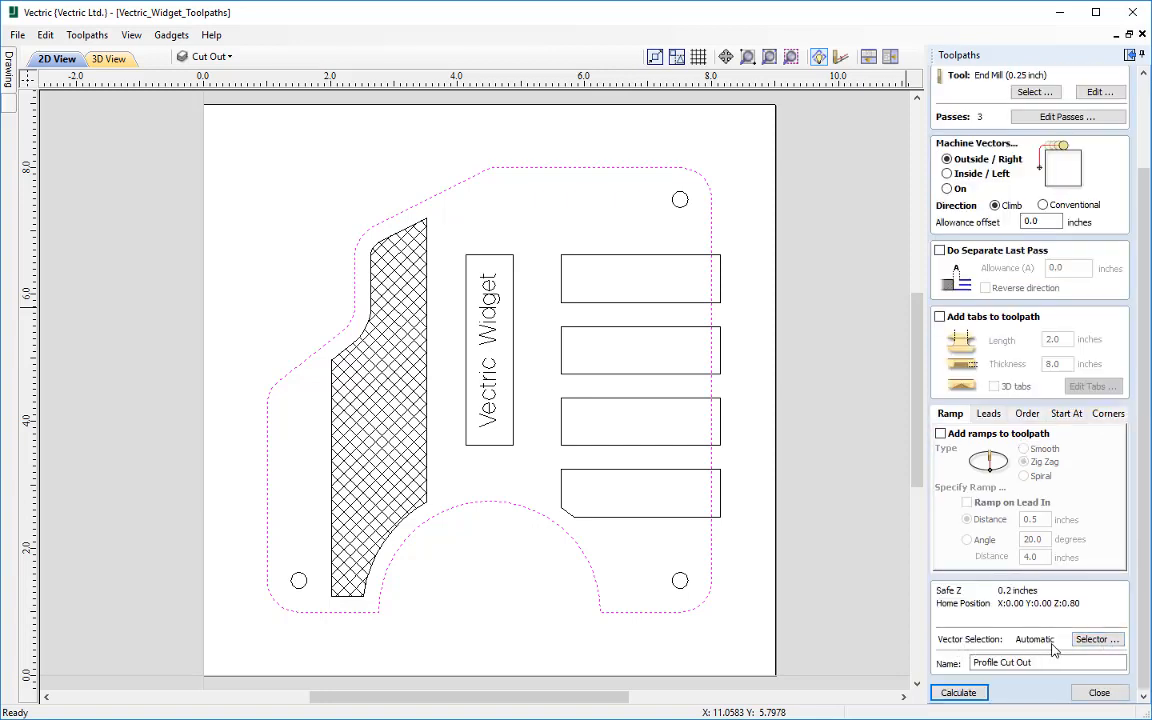
pyautogui.click(1093, 648)
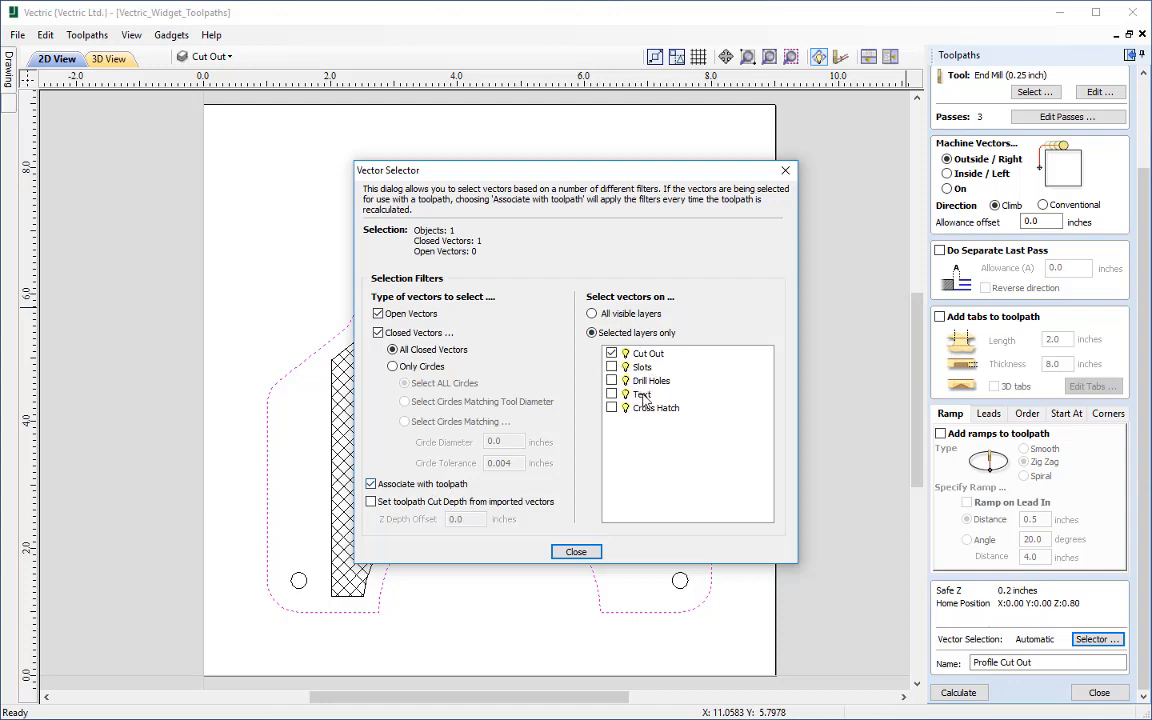
pyautogui.click(574, 551)
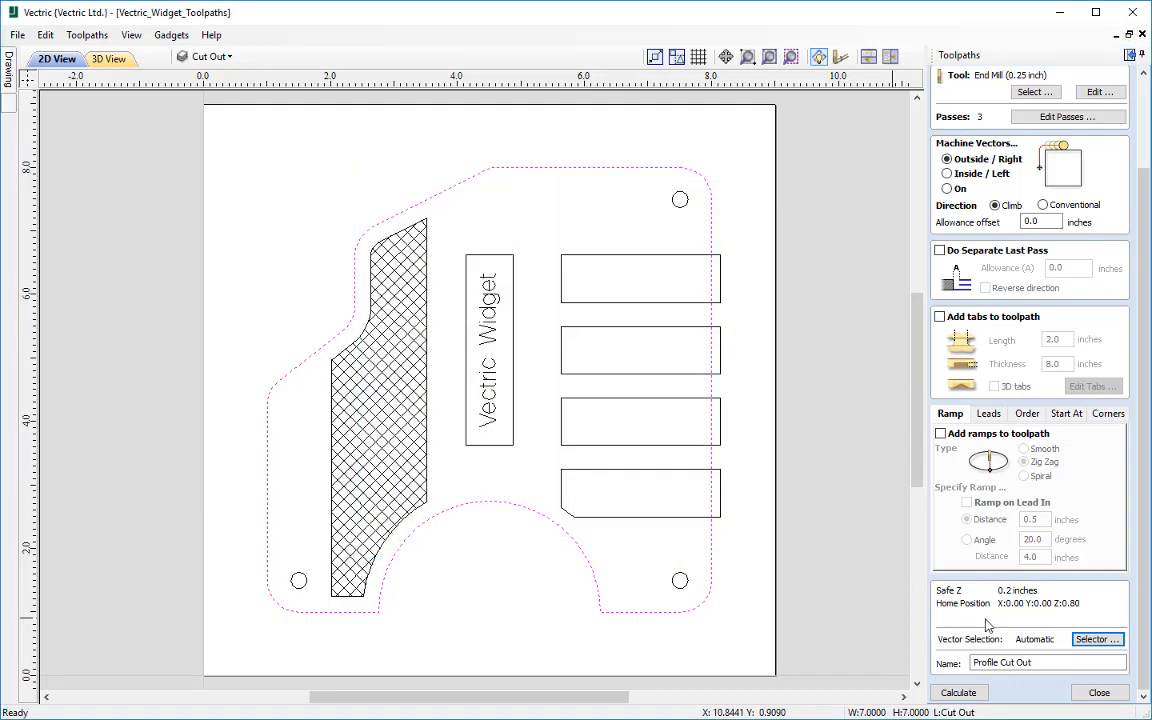
pyautogui.click(1099, 692)
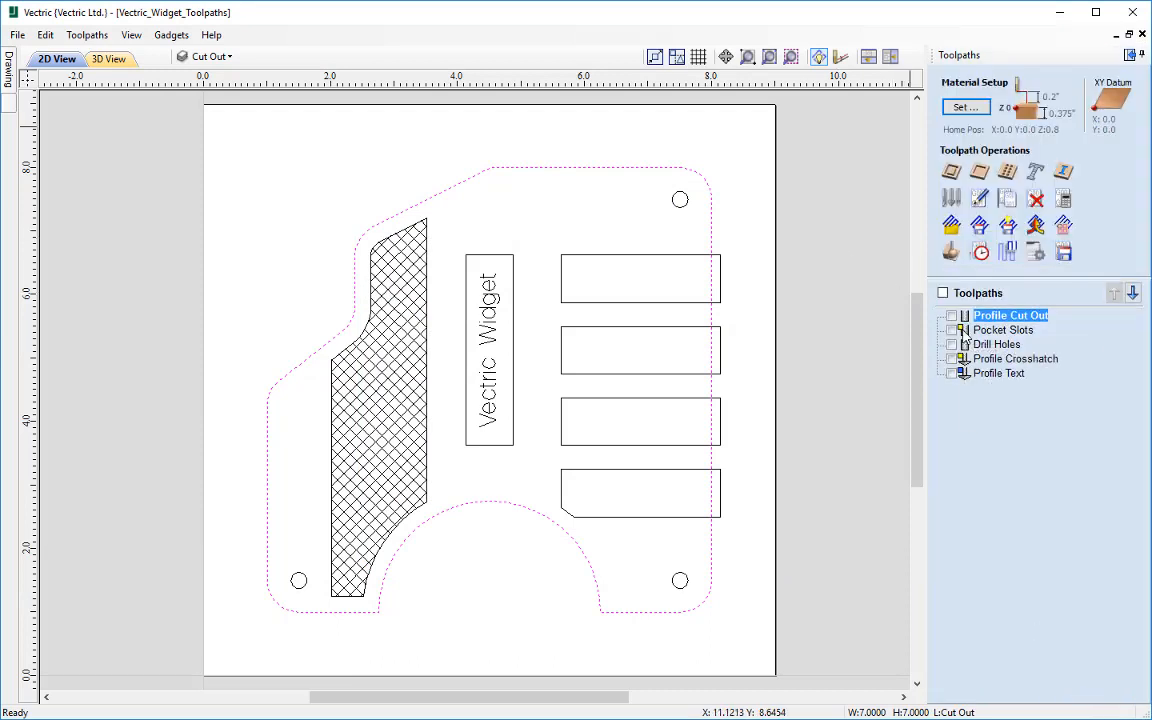
# Step: Highlight the vectors used by the Pocket Slots, Drill Holes, Profile Crosshatch and Profile Text toolpaths one after another
pyautogui.click(1000, 330)
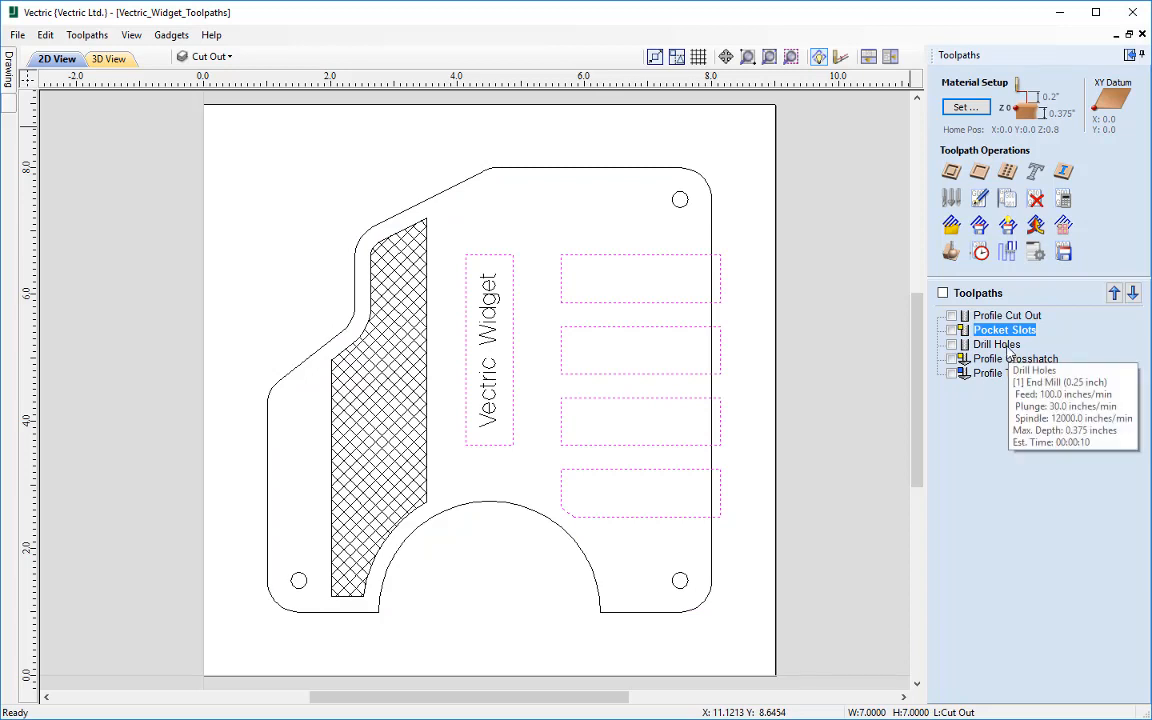
pyautogui.click(1003, 347)
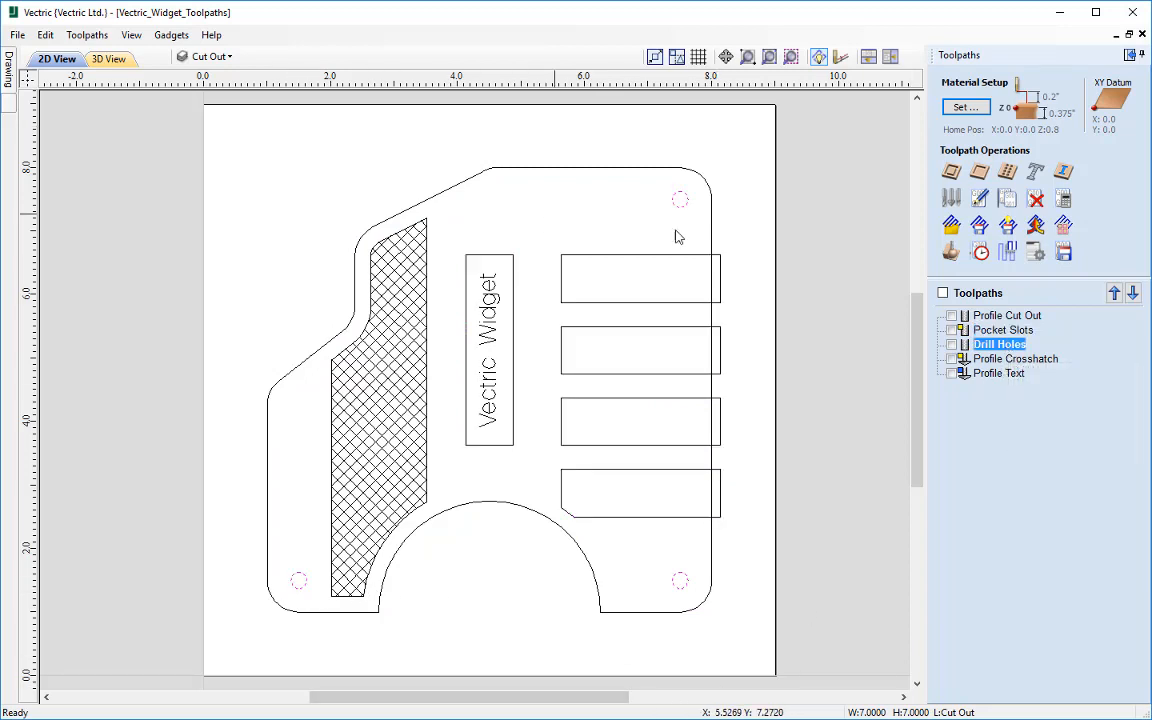
pyautogui.click(1015, 359)
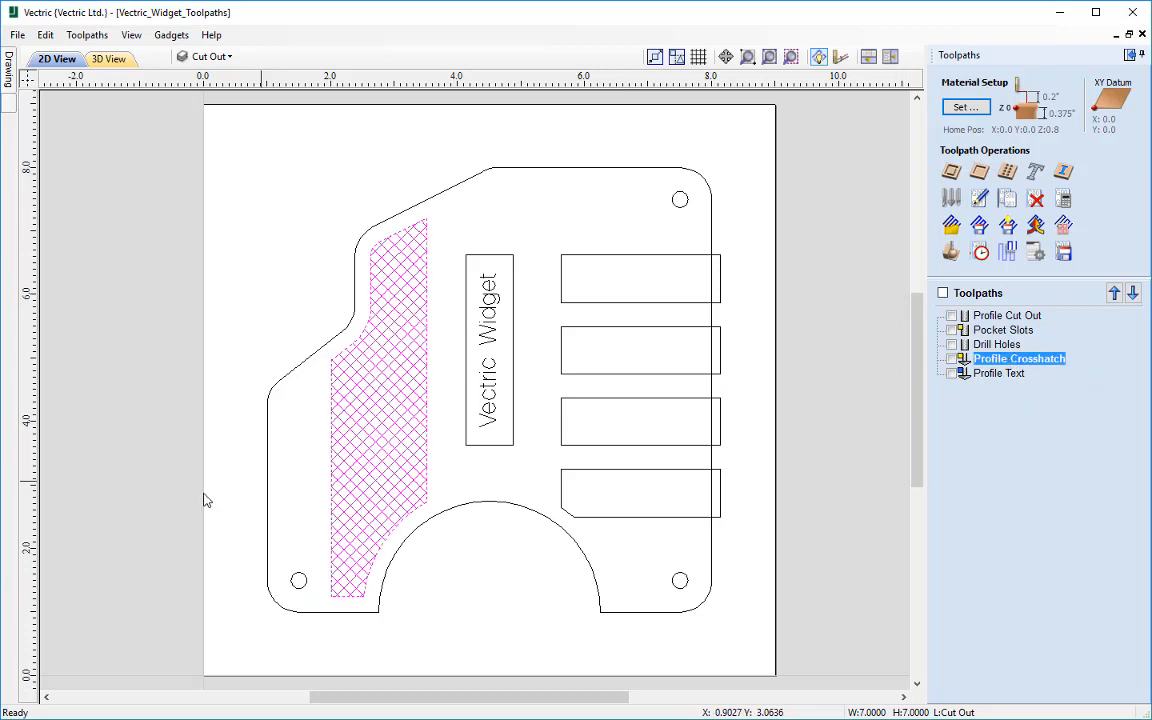
pyautogui.click(982, 374)
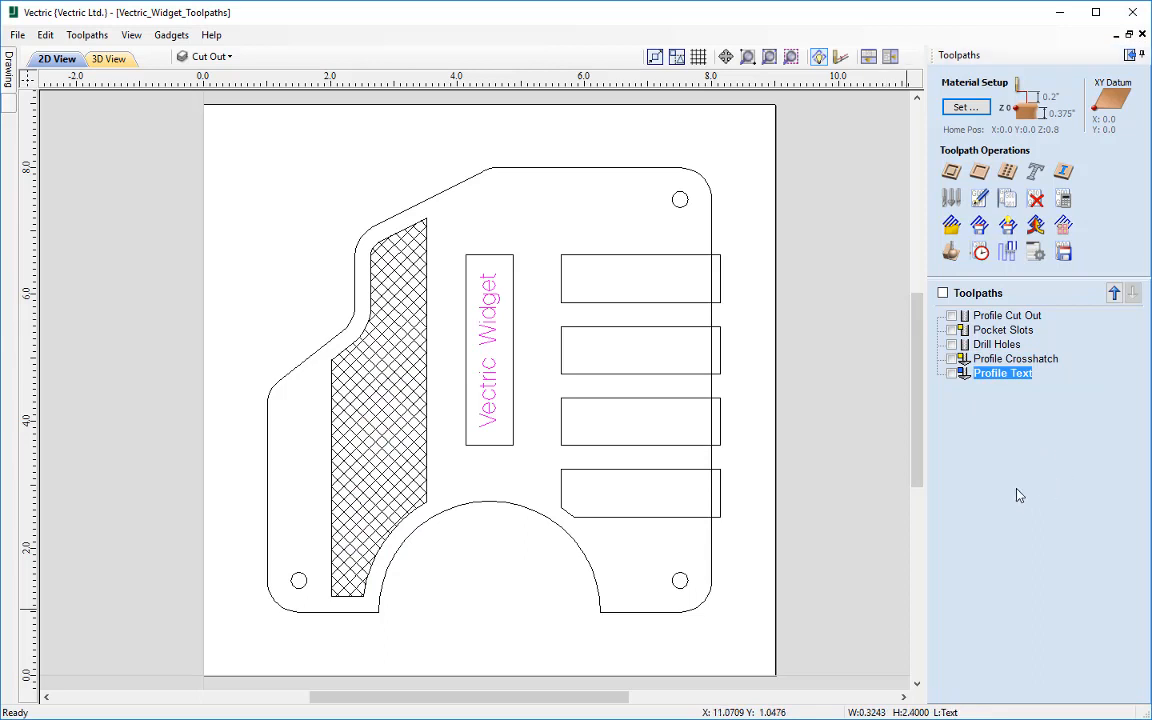
# Step: Preview all toolpaths on the material in 3D, and return to the 2D drawing
pyautogui.click(950, 254)
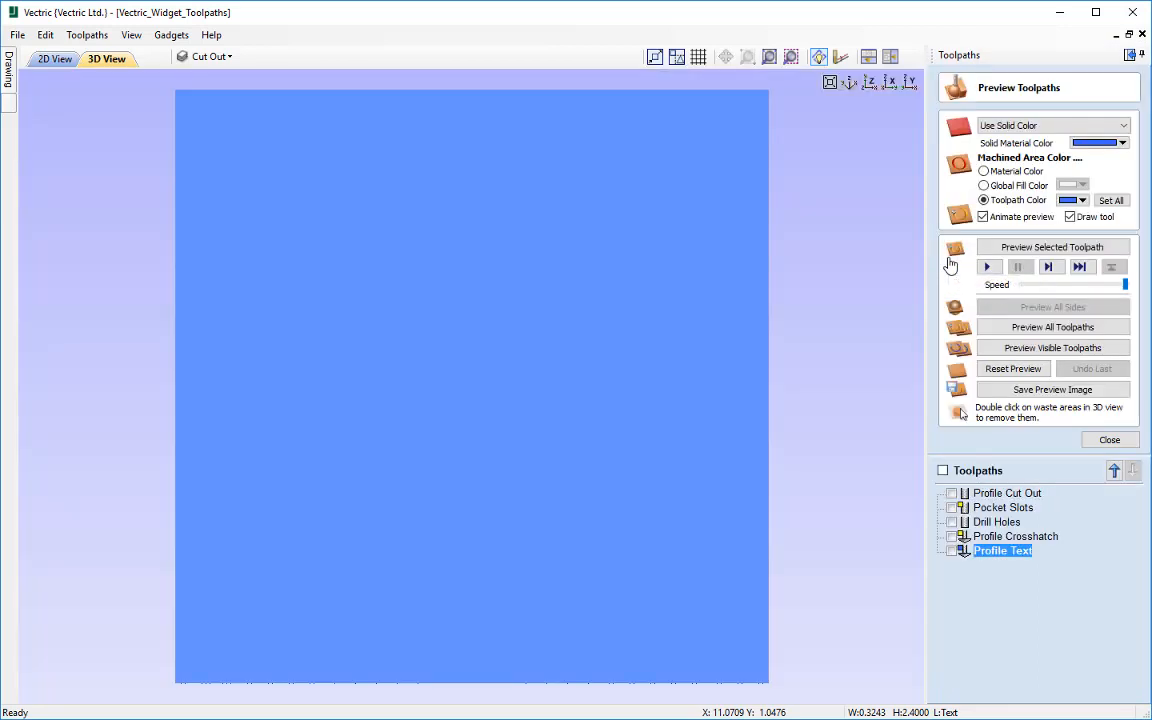
pyautogui.click(1050, 329)
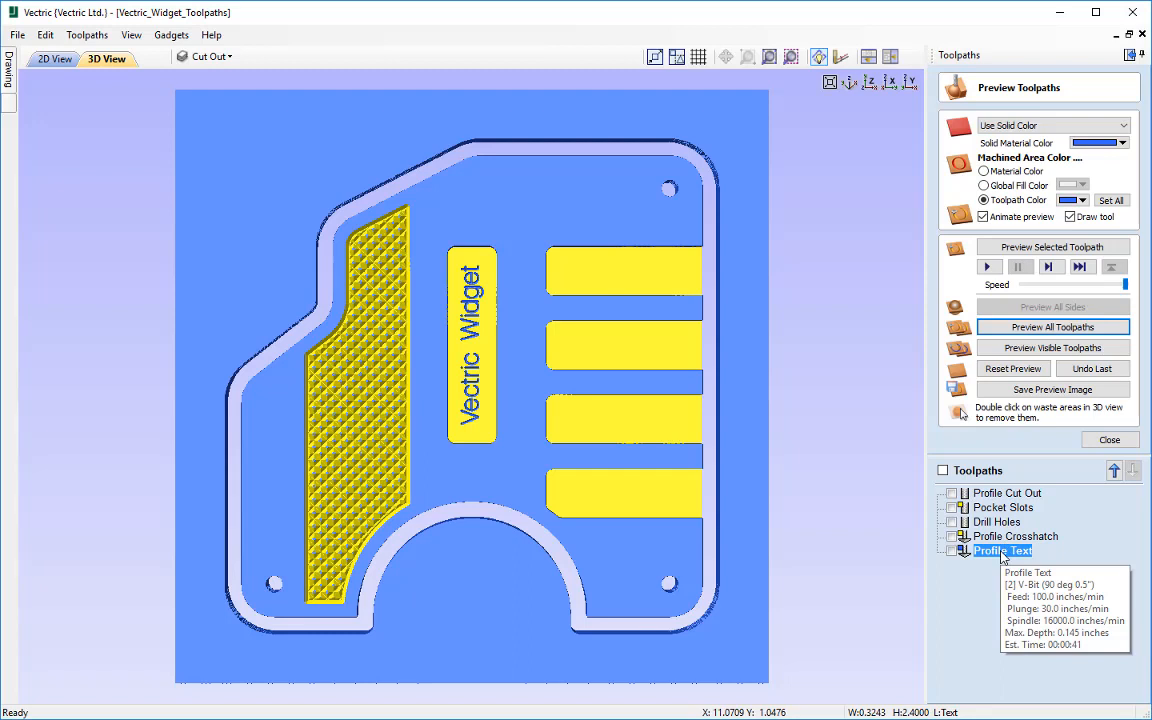
pyautogui.click(55, 59)
pyautogui.click(1108, 440)
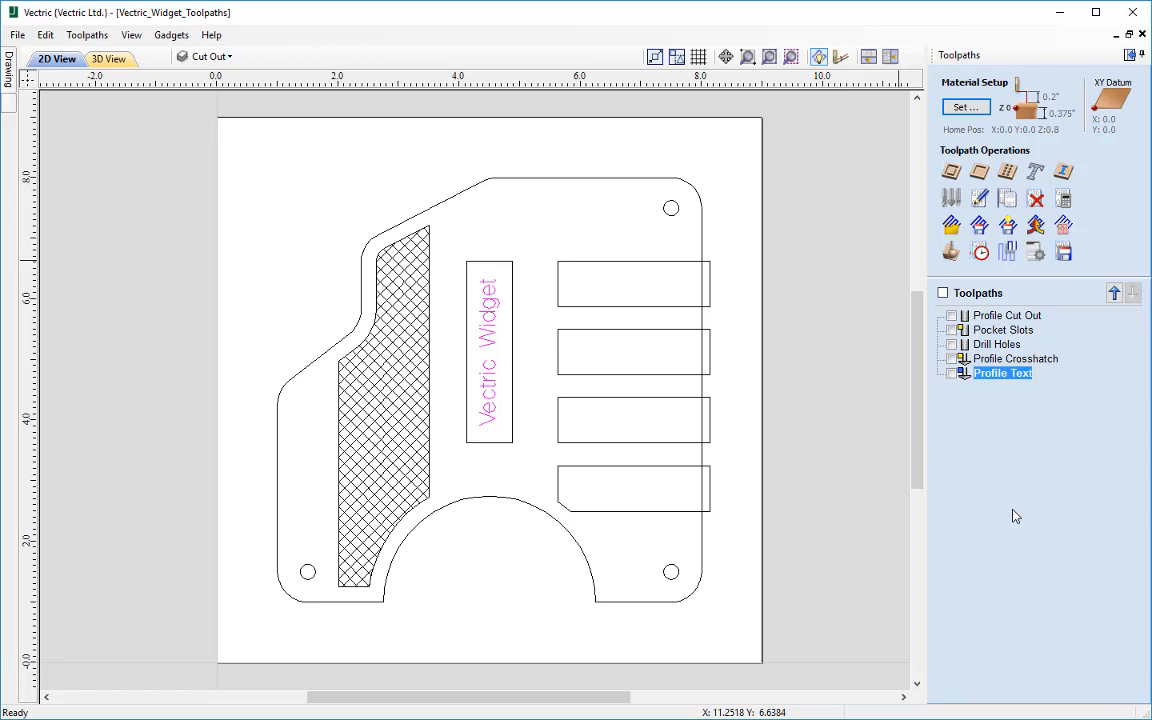
# Step: Change the job size to 96 inches wide (X) by 48 inches high (Y)
pyautogui.moveTo(1007, 318)
pyautogui.click(1129, 57)
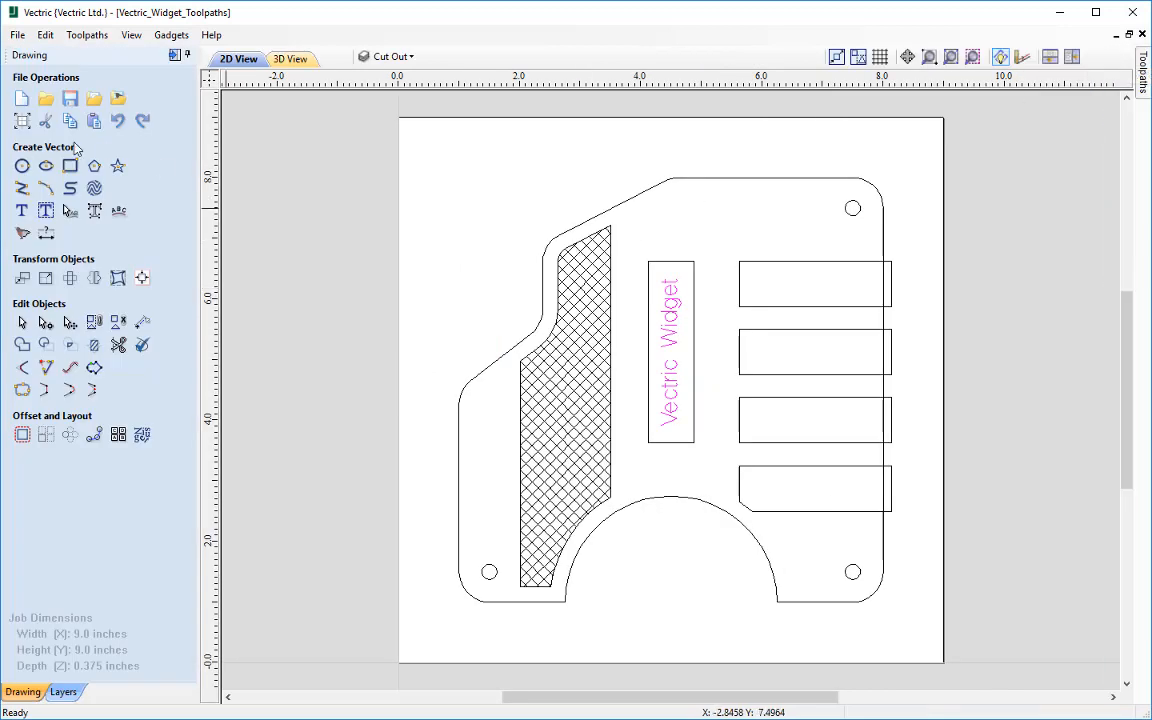
pyautogui.click(22, 121)
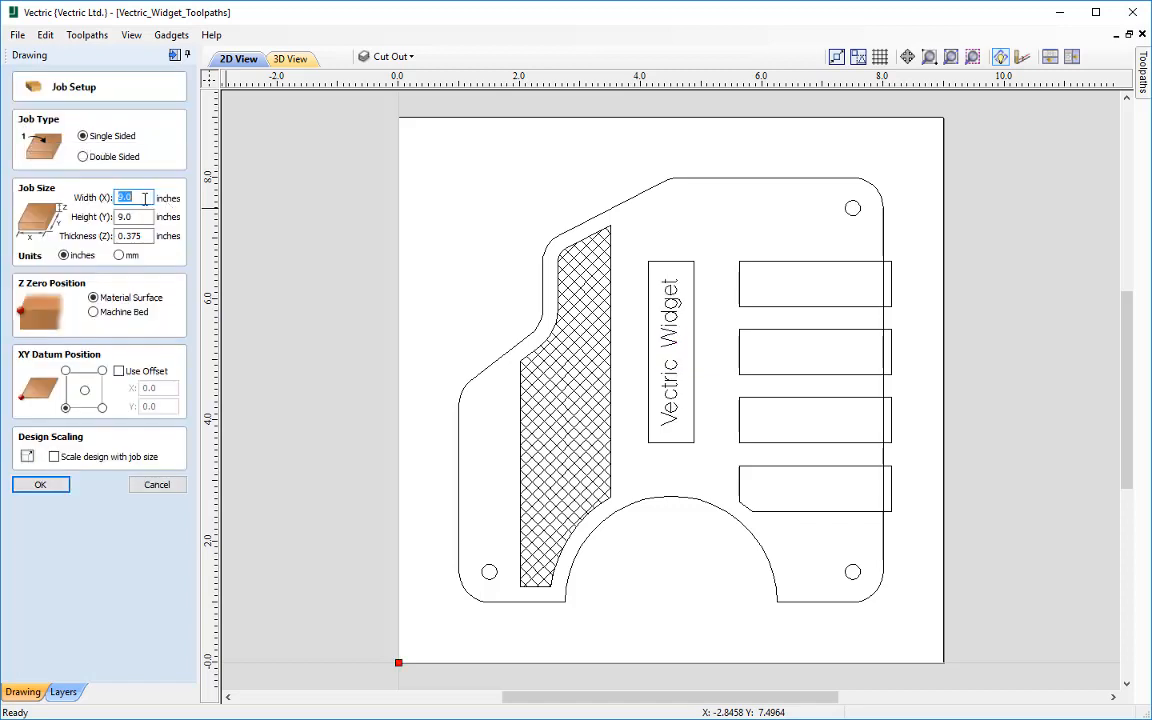
pyautogui.write('96')
pyautogui.press('Tab')
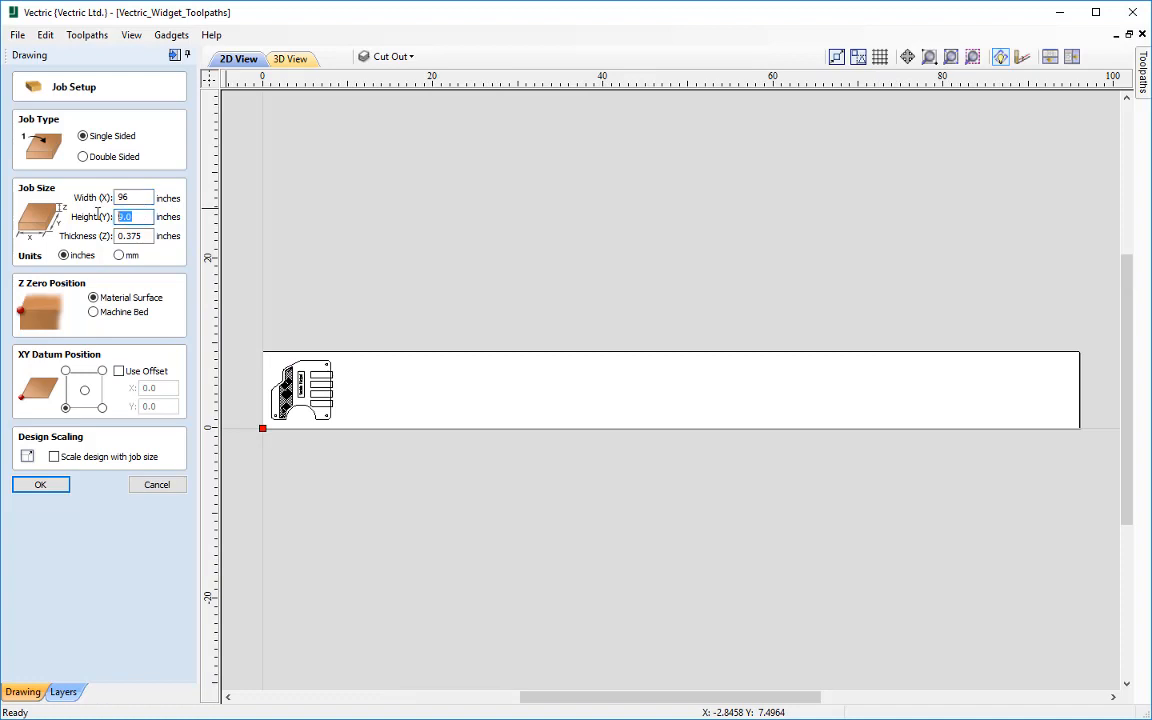
pyautogui.write('48')
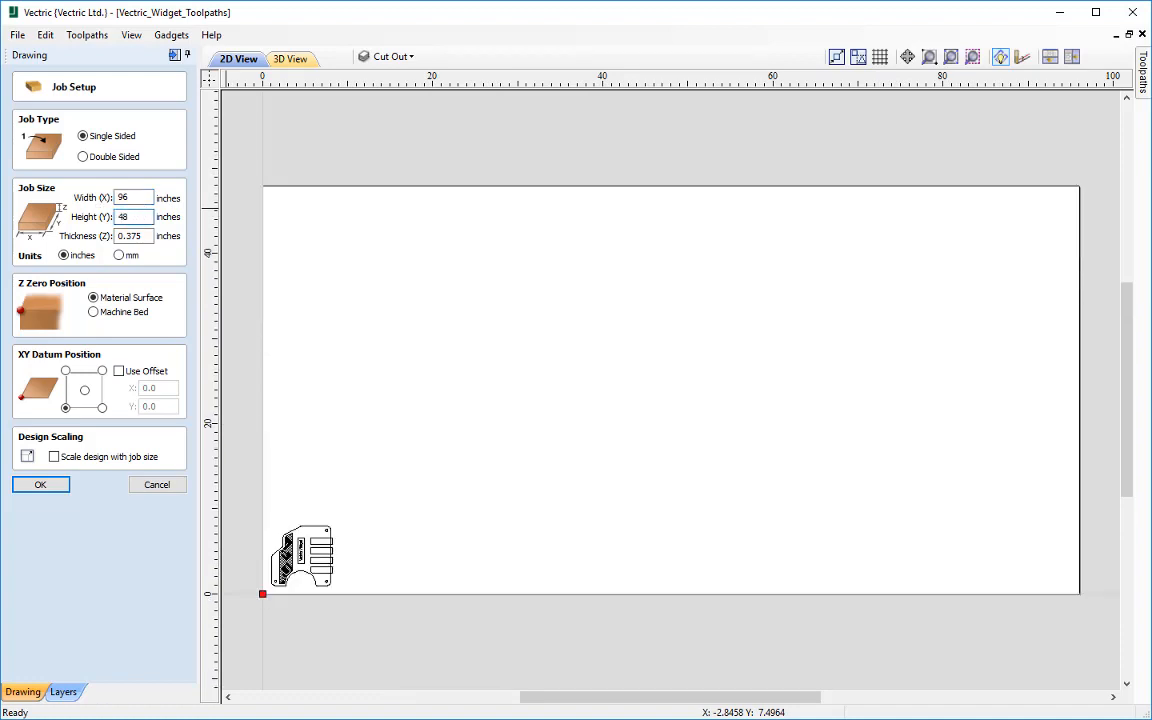
pyautogui.click(41, 487)
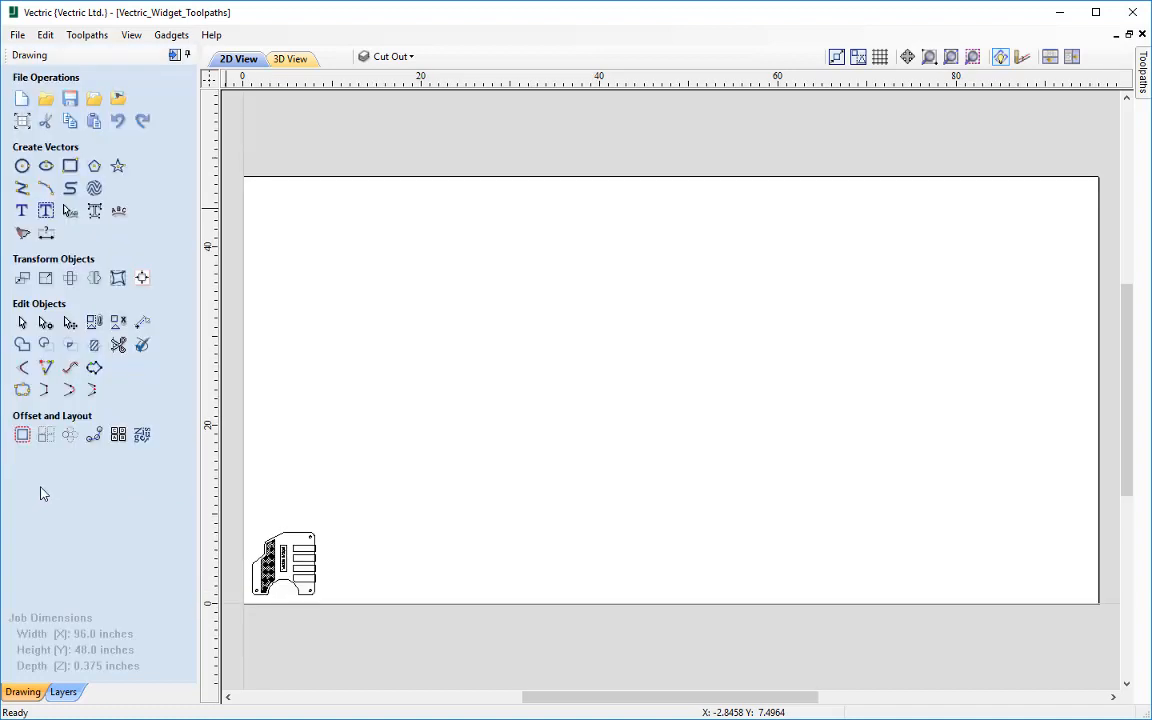
# Step: Enable all five widget toolpaths and open the Array Copy Toolpath settings to review the included toolpaths and tools
pyautogui.click(174, 58)
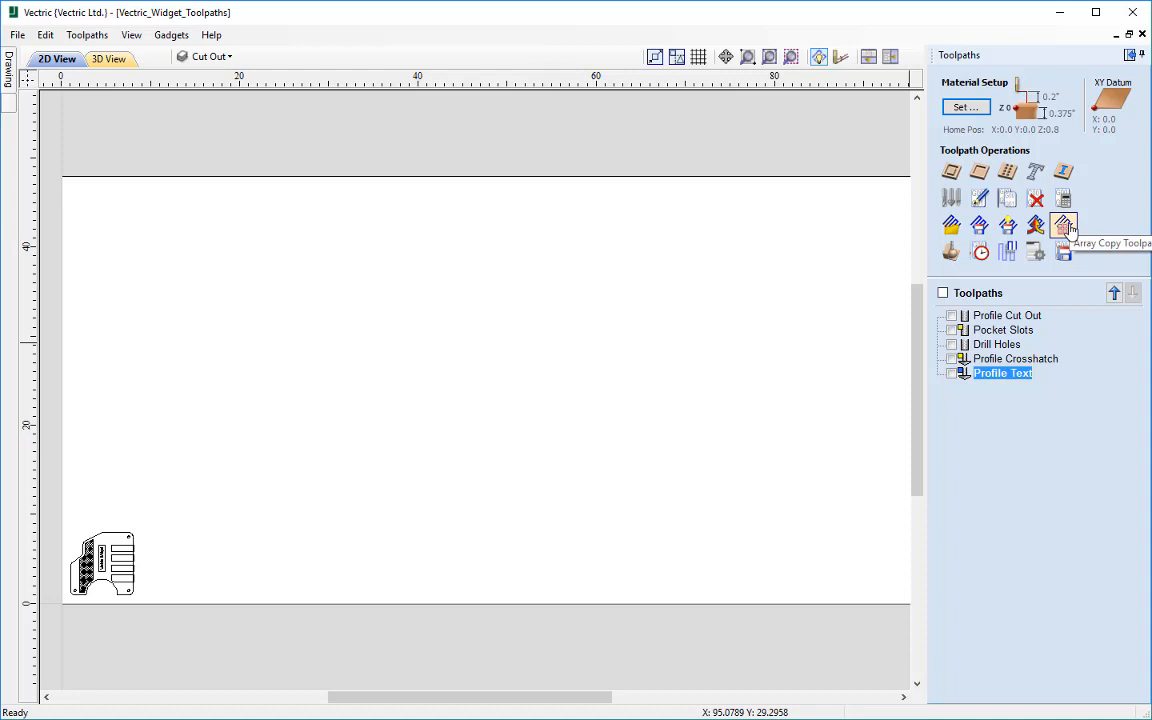
pyautogui.click(942, 292)
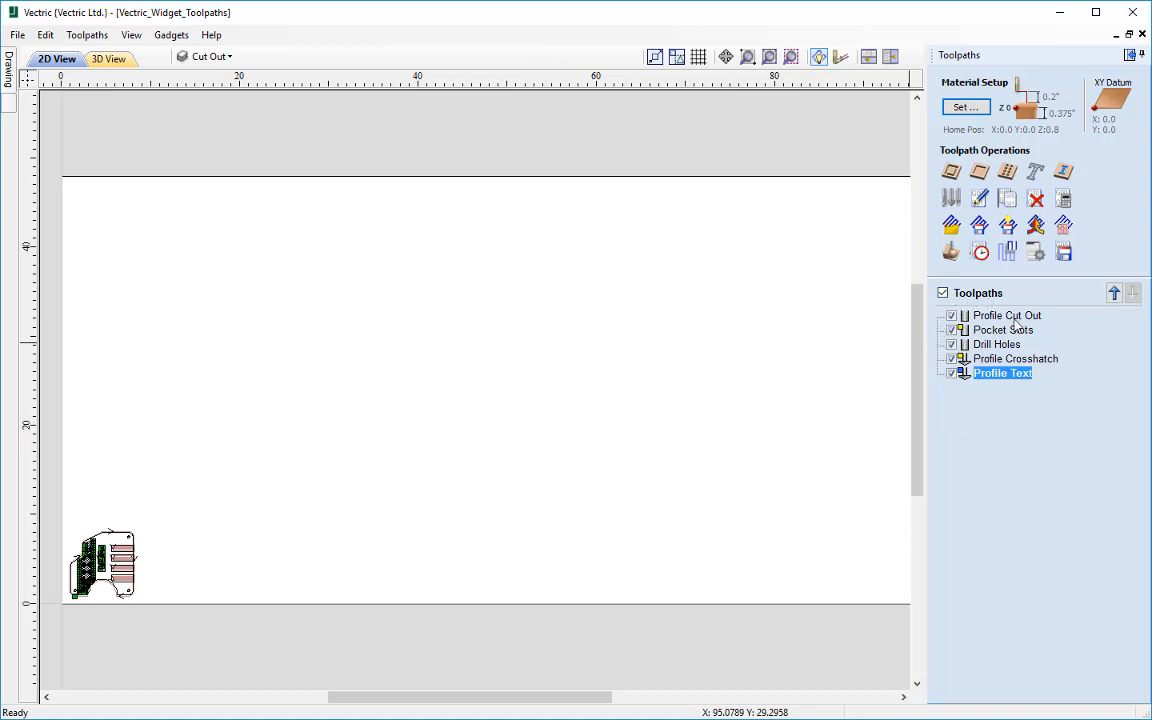
pyautogui.moveTo(979, 347)
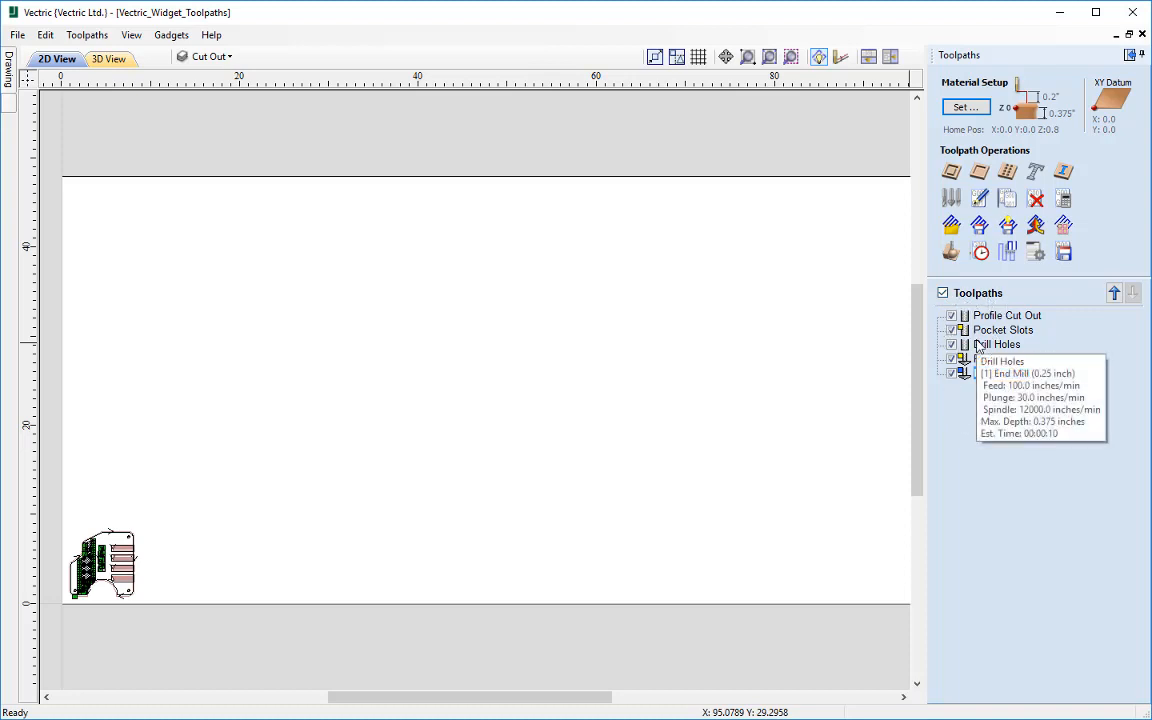
pyautogui.click(1064, 226)
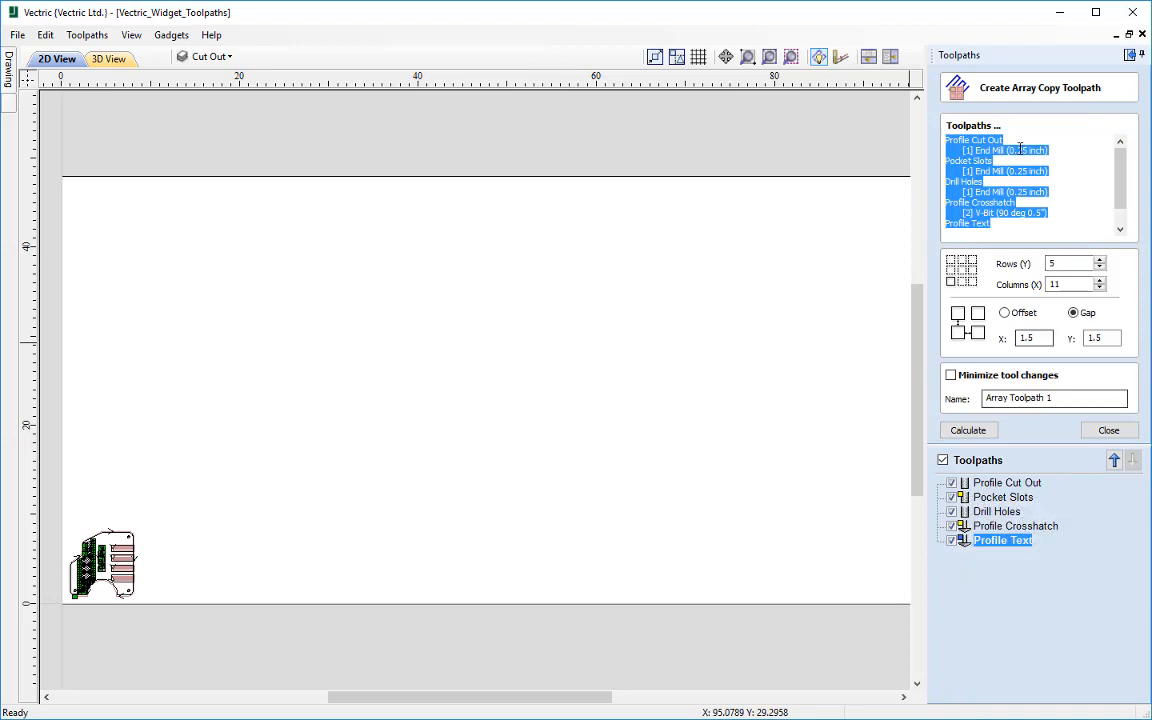
pyautogui.click(1067, 141)
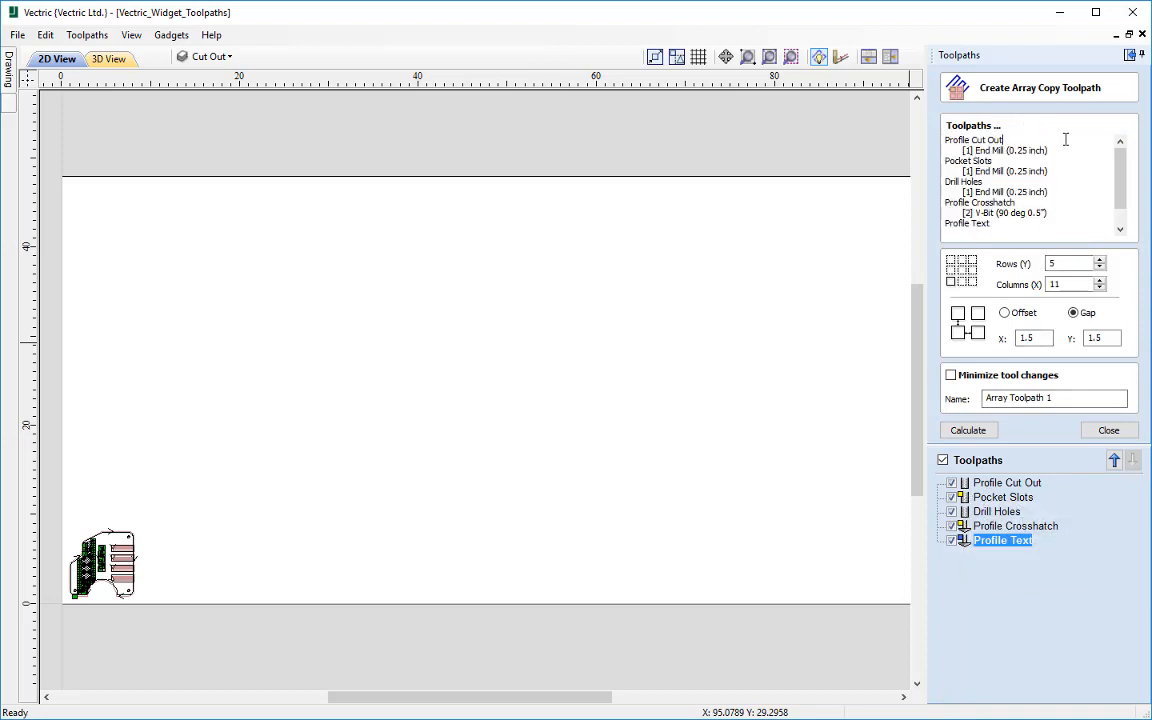
pyautogui.moveTo(1125, 168)
pyautogui.mouseDown()
pyautogui.moveTo(1123, 195)
pyautogui.moveTo(1122, 163)
pyautogui.mouseUp()
pyautogui.moveTo(1121, 158)
pyautogui.mouseDown()
pyautogui.moveTo(1121, 175)
pyautogui.moveTo(1107, 143)
pyautogui.mouseUp()
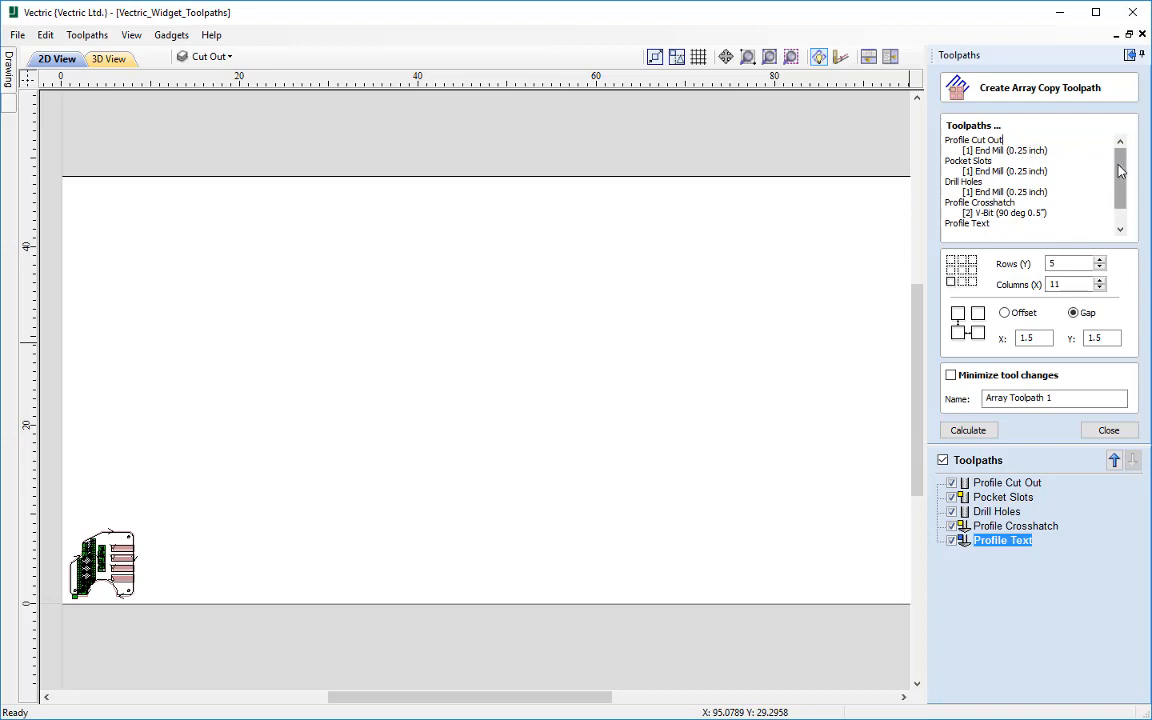
pyautogui.moveTo(1121, 172); pyautogui.dragTo(1124, 188)
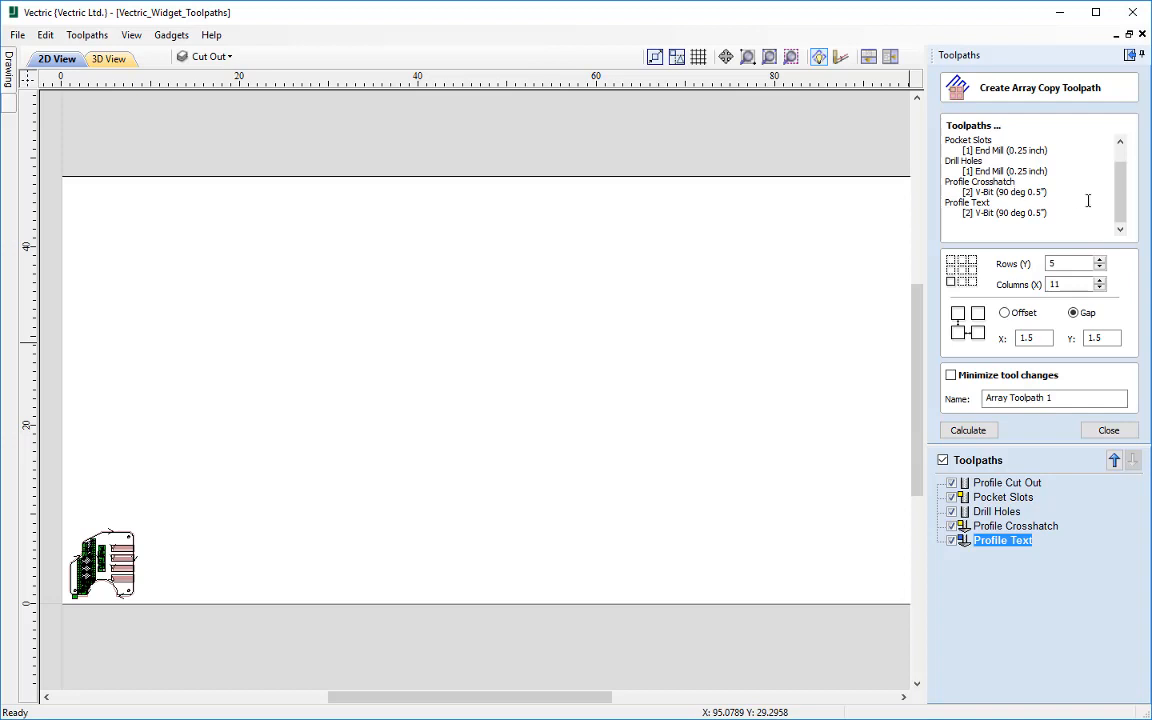
# Step: Set the array copy to 5 rows and 11 columns, using Gap spacing of 1.5 inches in X and Y
pyautogui.moveTo(1121, 181); pyautogui.dragTo(1122, 172)
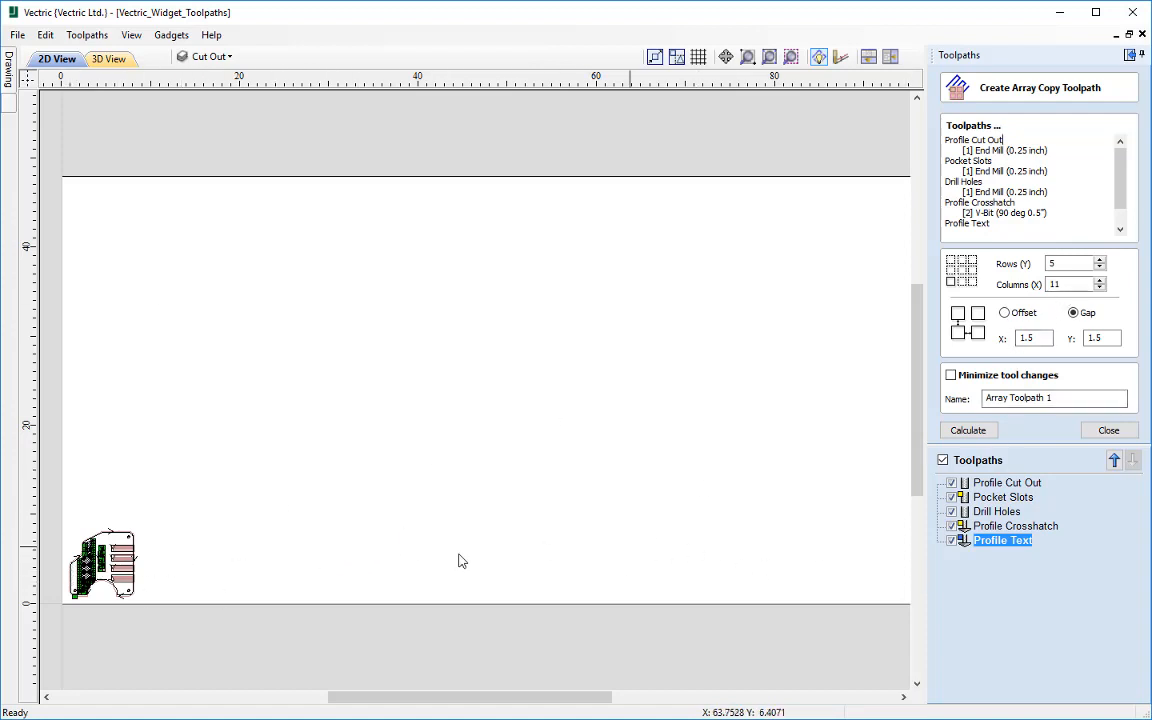
pyautogui.click(1062, 263)
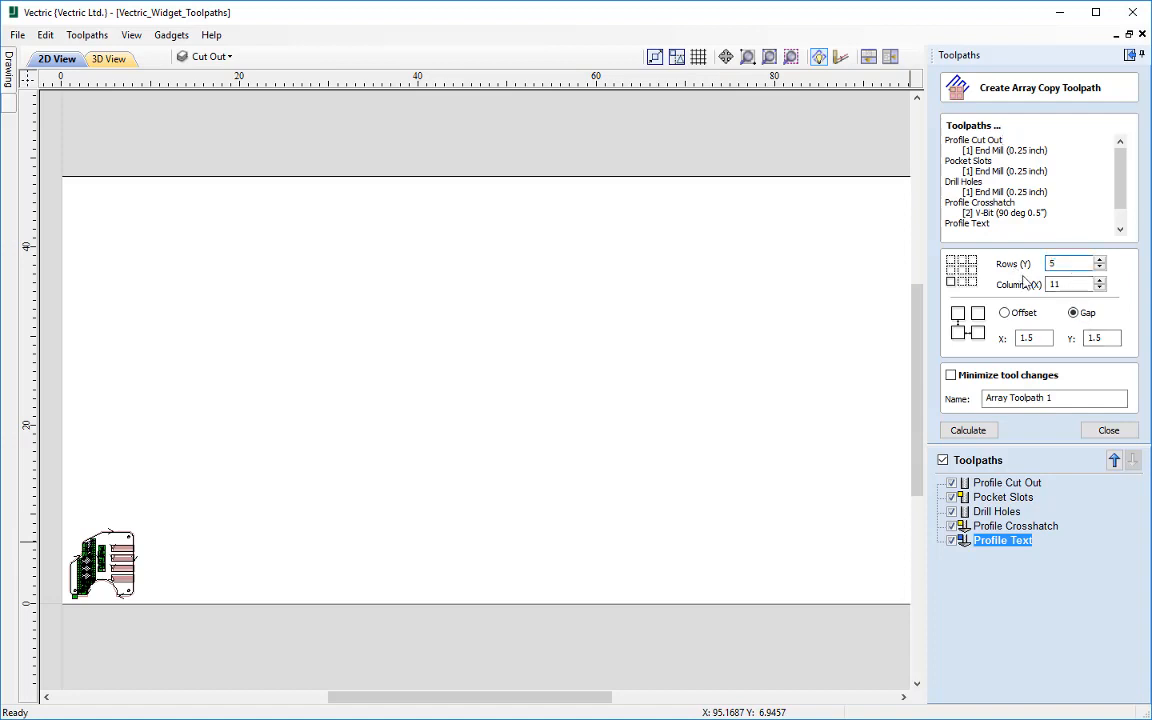
pyautogui.doubleClick(1053, 284)
pyautogui.write('11')
pyautogui.click(1005, 313)
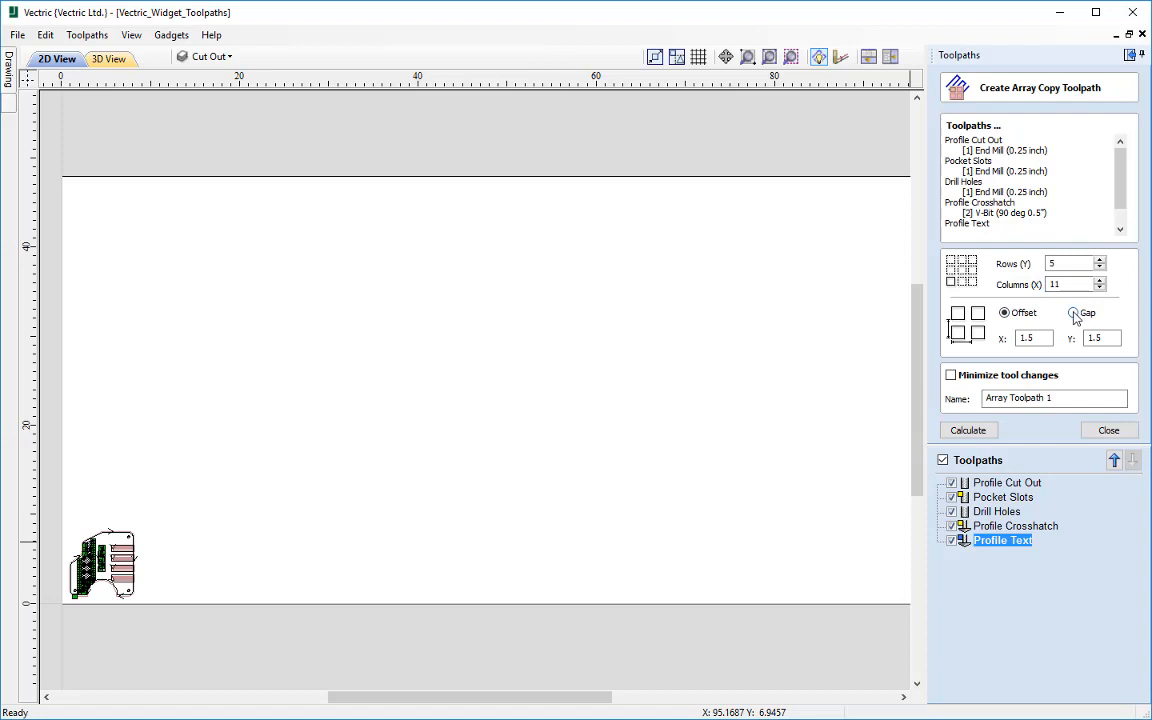
pyautogui.click(1074, 314)
pyautogui.click(1005, 314)
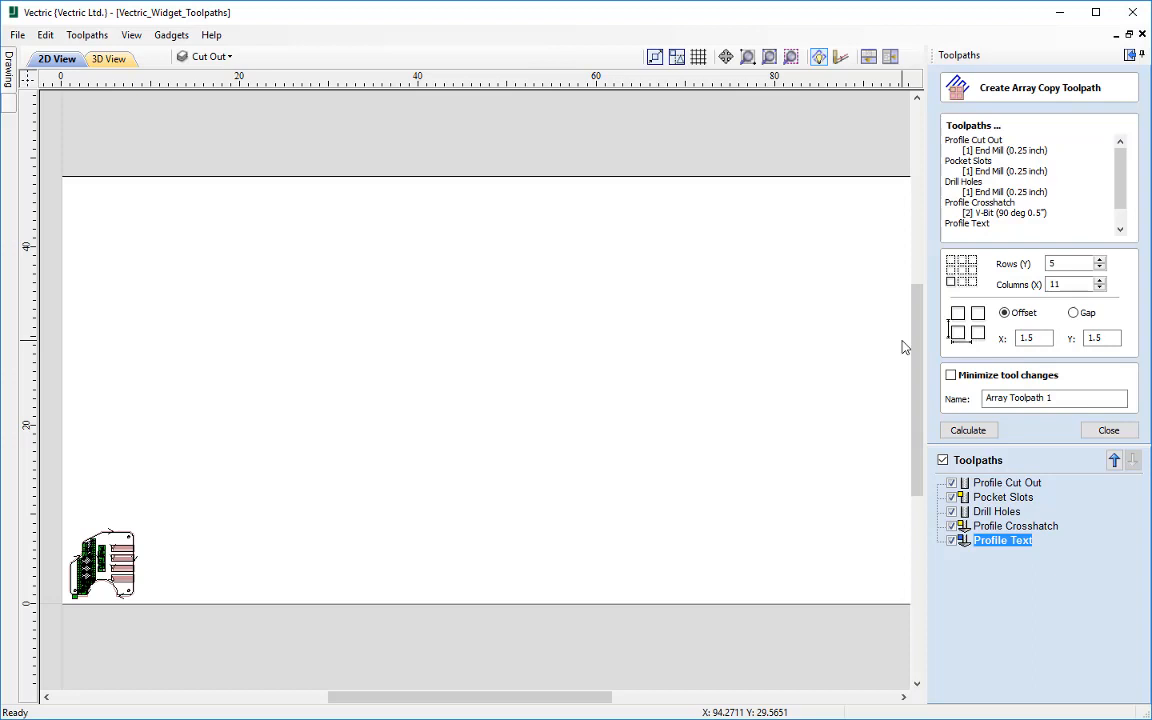
pyautogui.click(1075, 312)
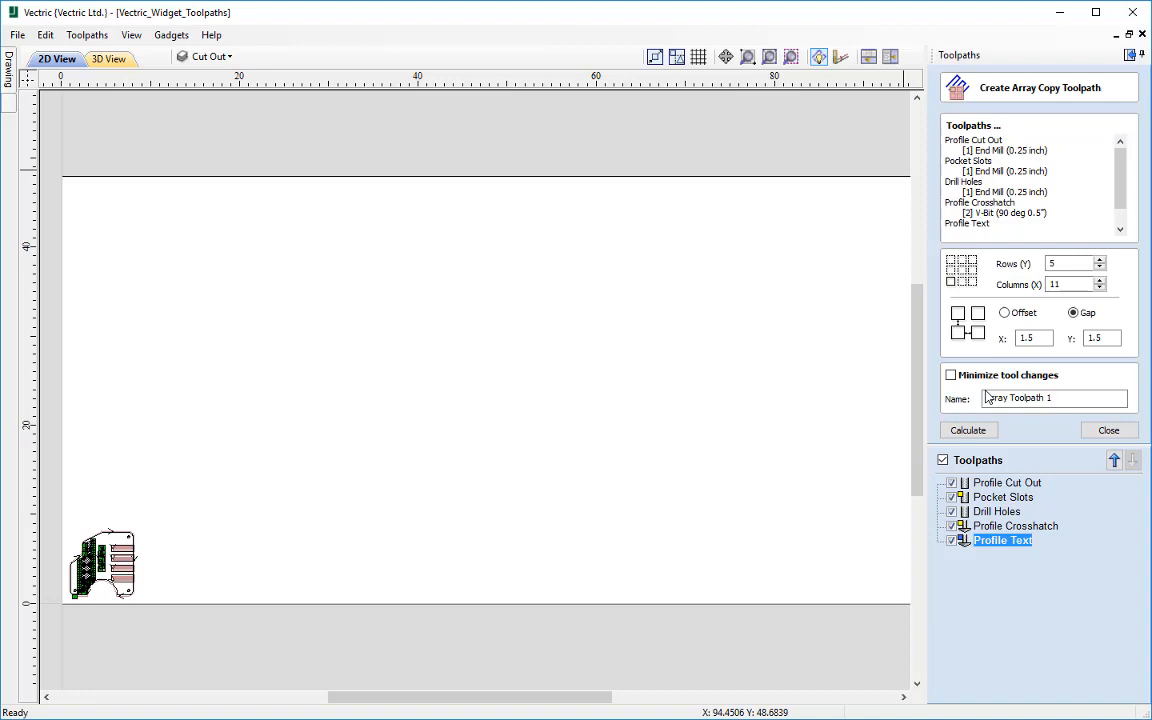
# Step: Name the array copy "Array Toolpath" and calculate it
pyautogui.click(1060, 398)
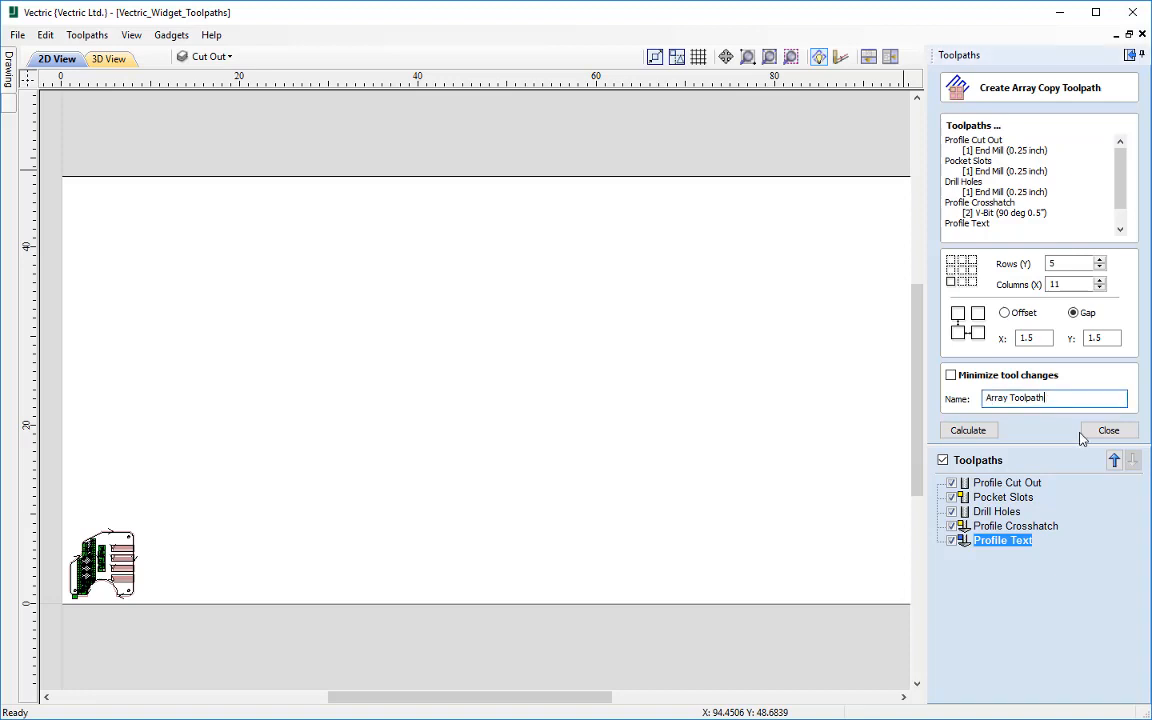
pyautogui.press('BackSpace')
pyautogui.press('BackSpace')
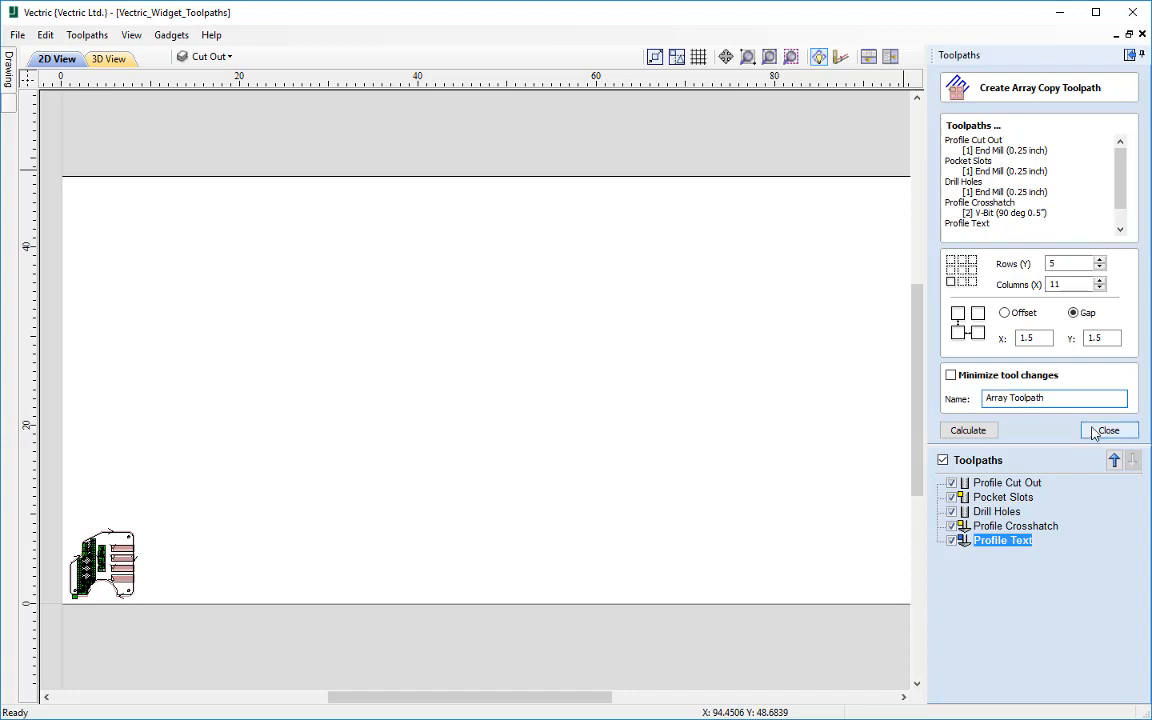
pyautogui.click(968, 430)
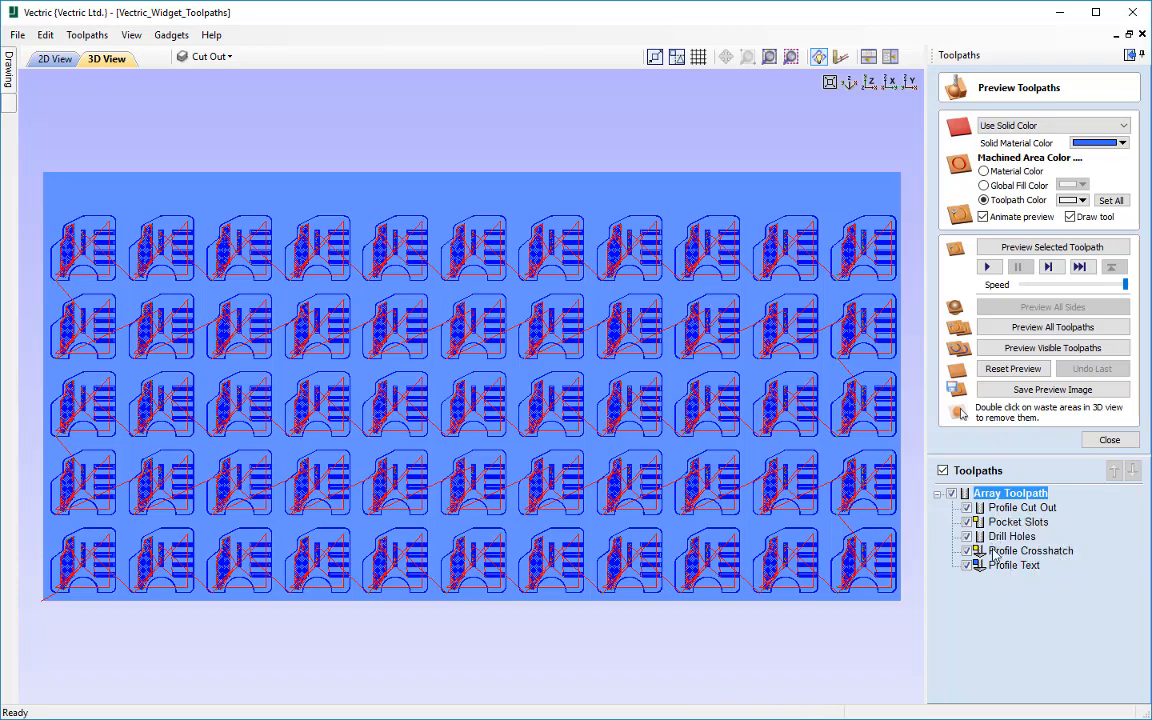
# Step: Inspect the arrayed toolpaths in the 2D drawing, hiding and reshowing them all to compare with the original vectors
pyautogui.moveTo(1004, 571)
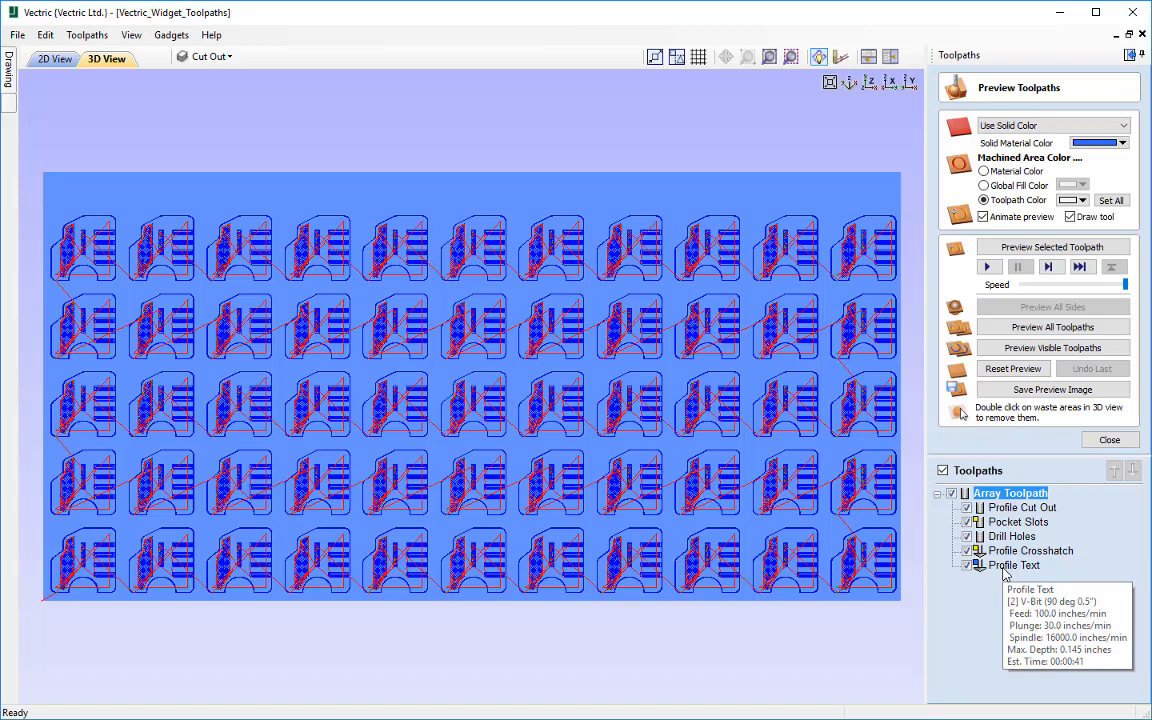
pyautogui.moveTo(1012, 503)
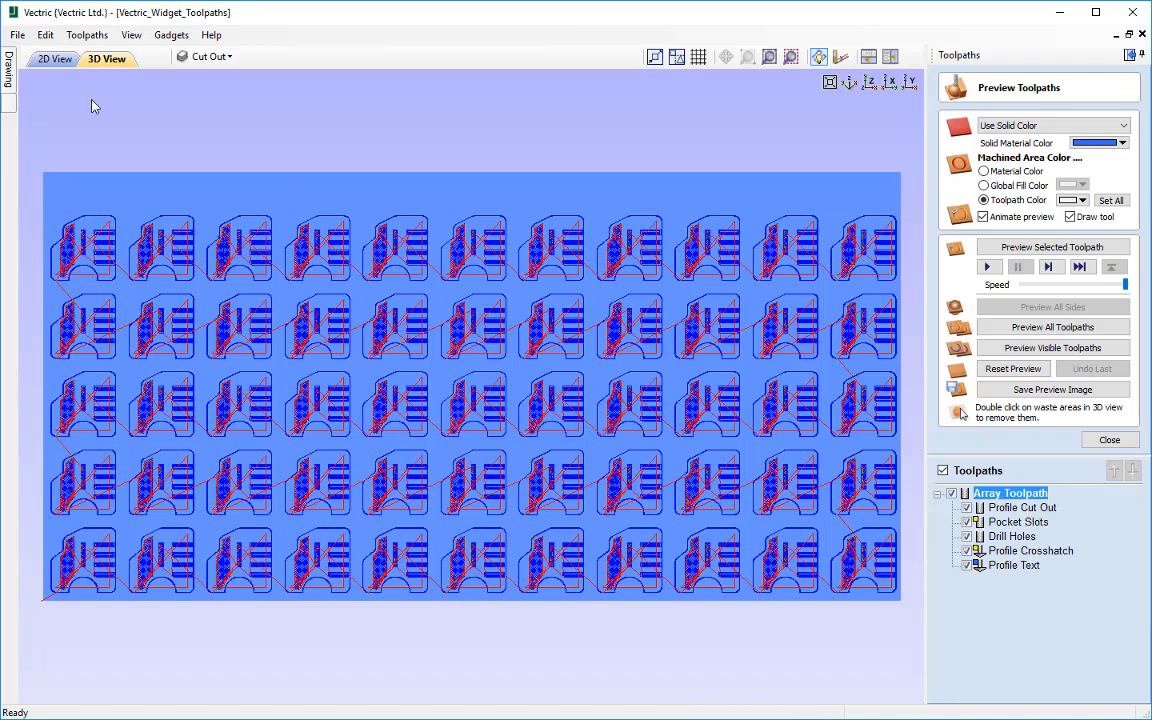
pyautogui.click(60, 62)
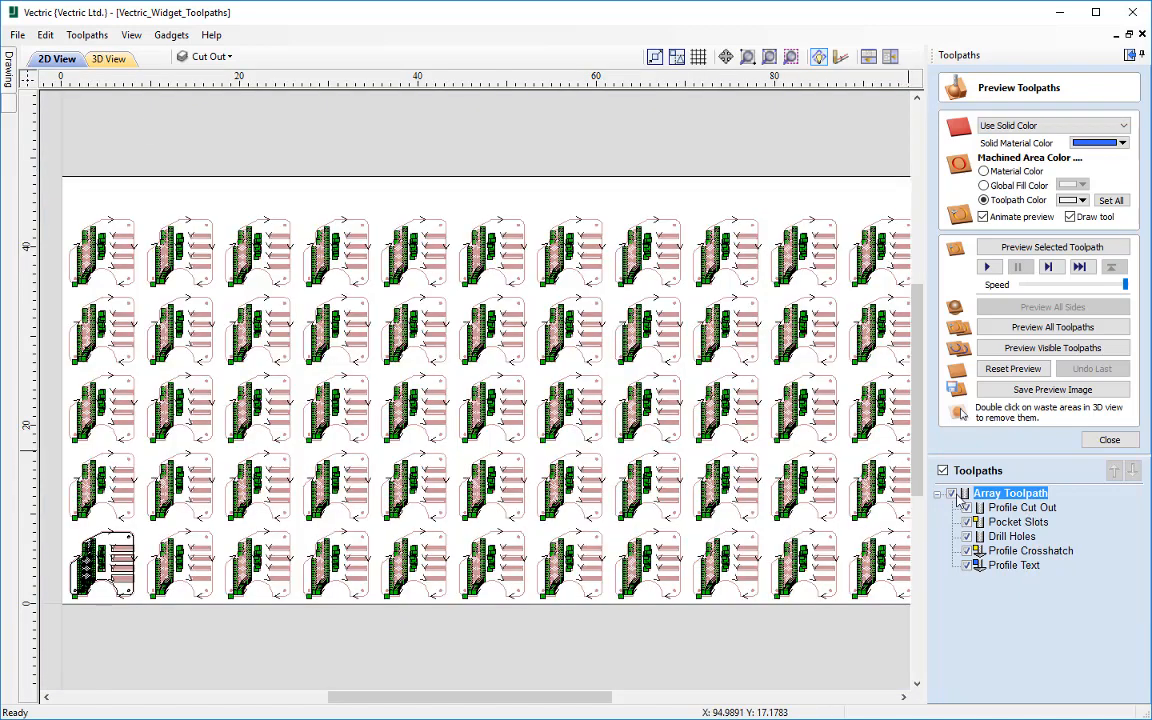
pyautogui.click(942, 472)
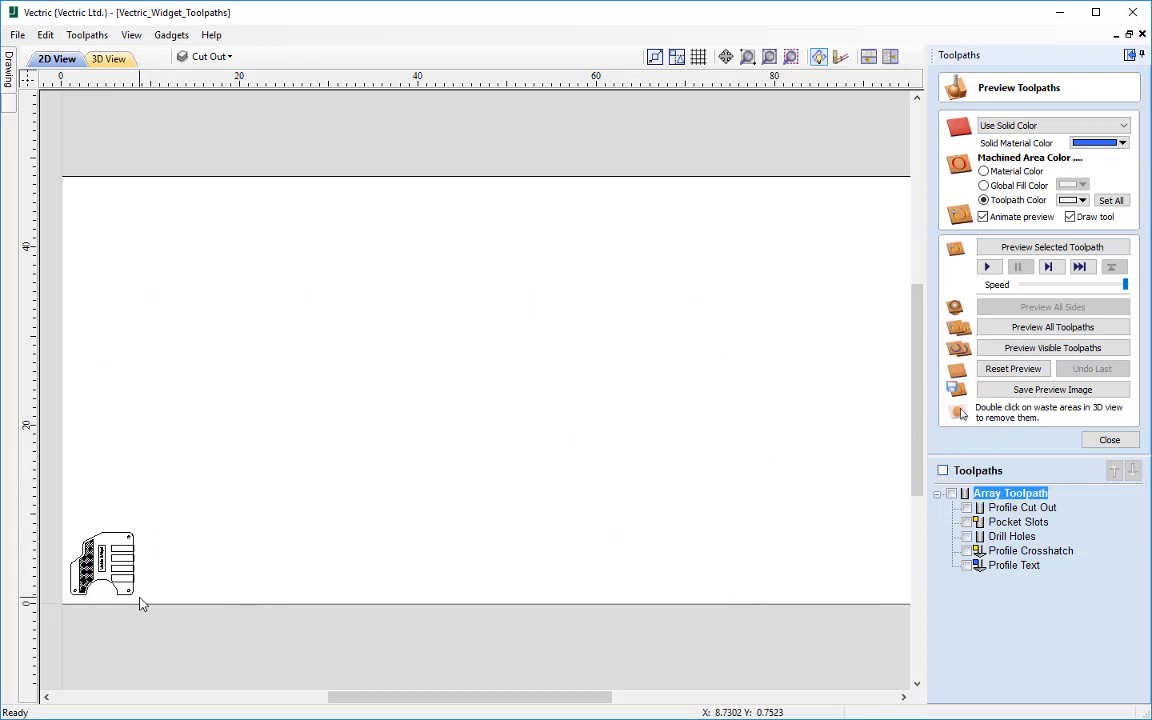
pyautogui.click(943, 472)
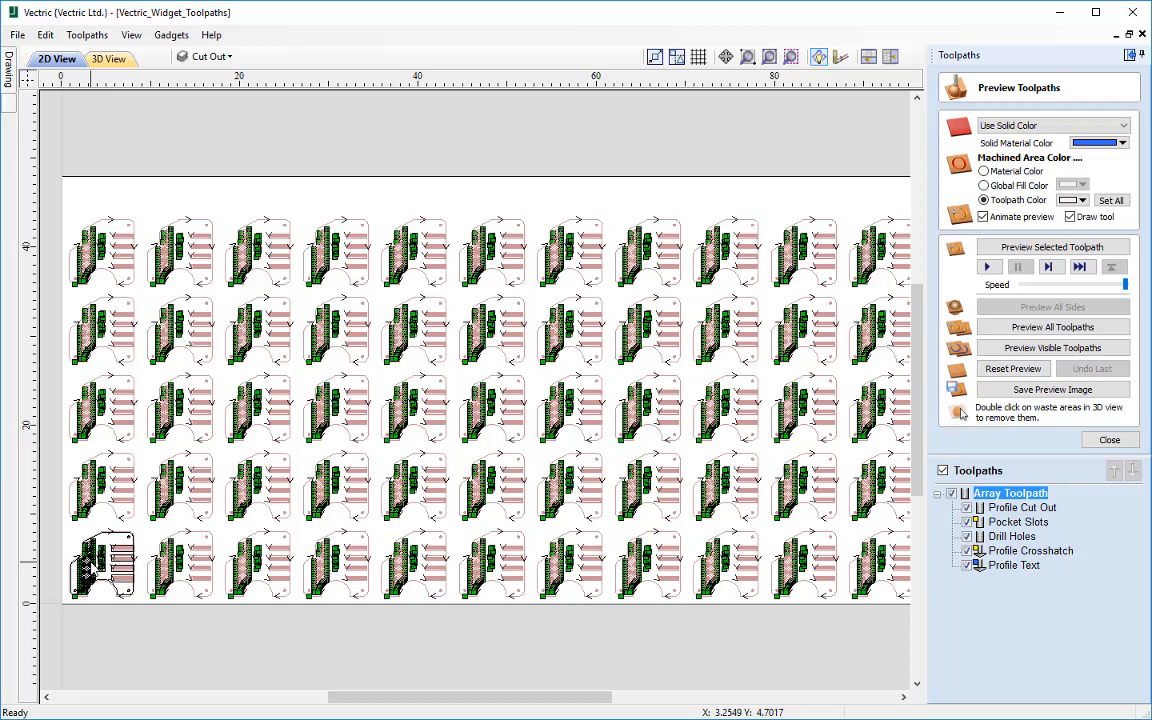
# Step: Preview the array toolpath in 3D at a reduced simulation speed, raising it to full speed during the run
pyautogui.click(110, 63)
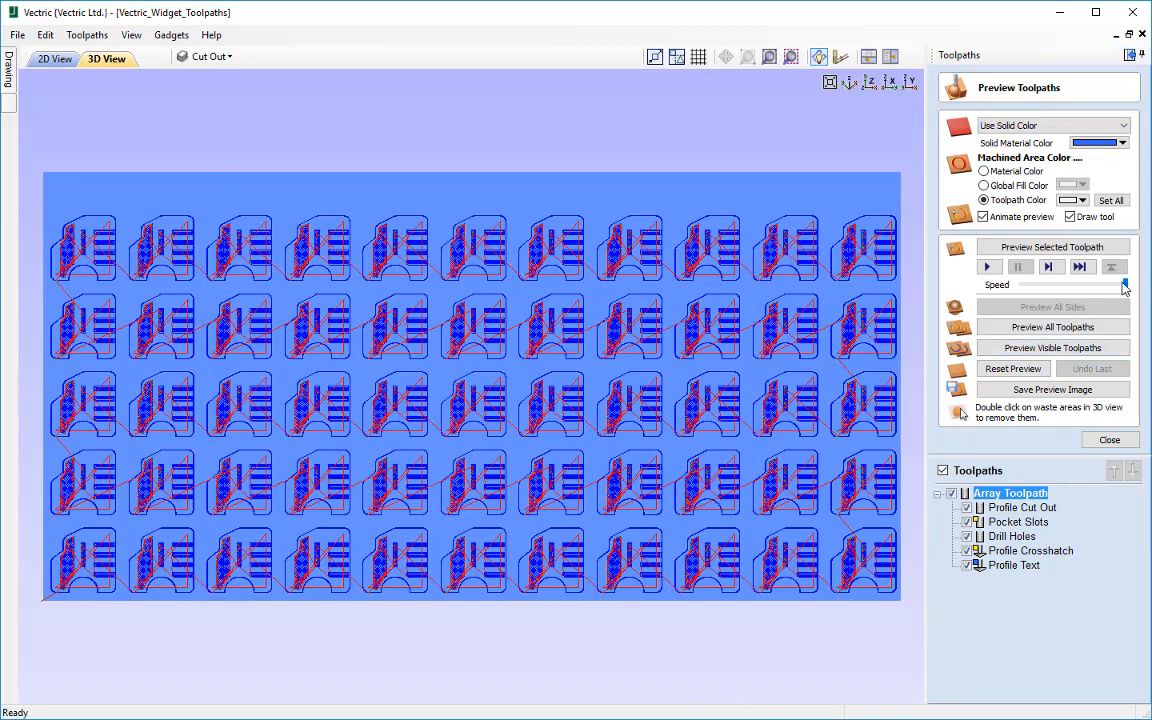
pyautogui.moveTo(1124, 287); pyautogui.dragTo(1046, 291)
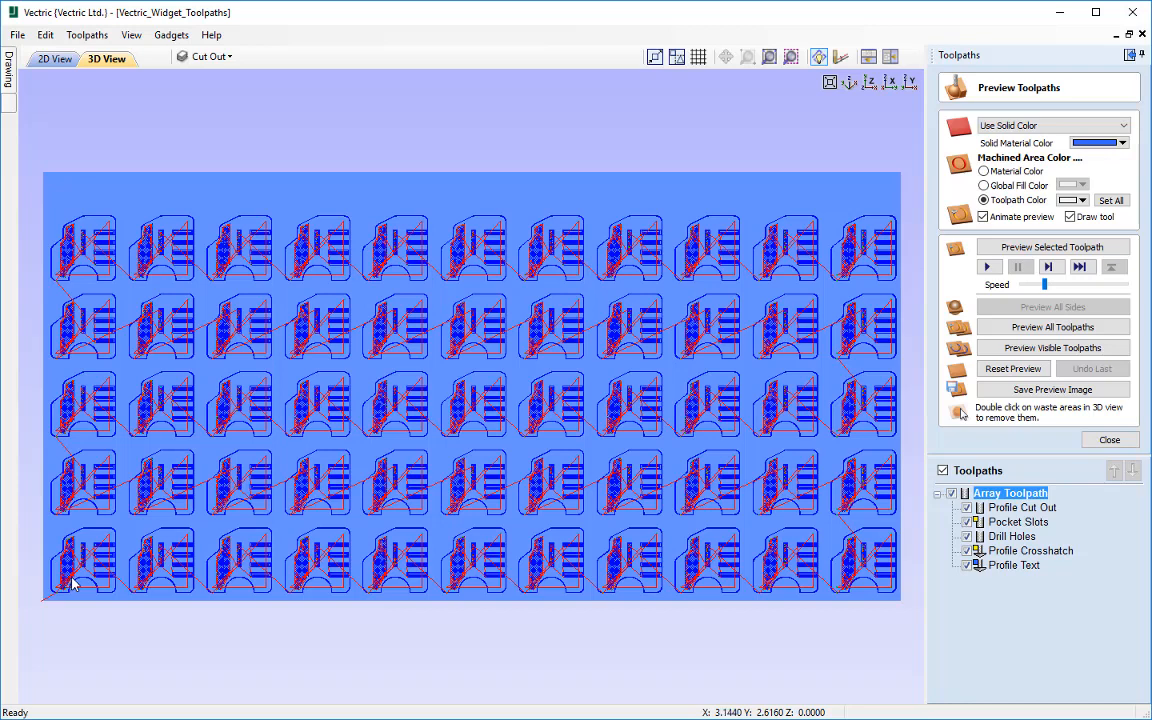
pyautogui.click(1060, 248)
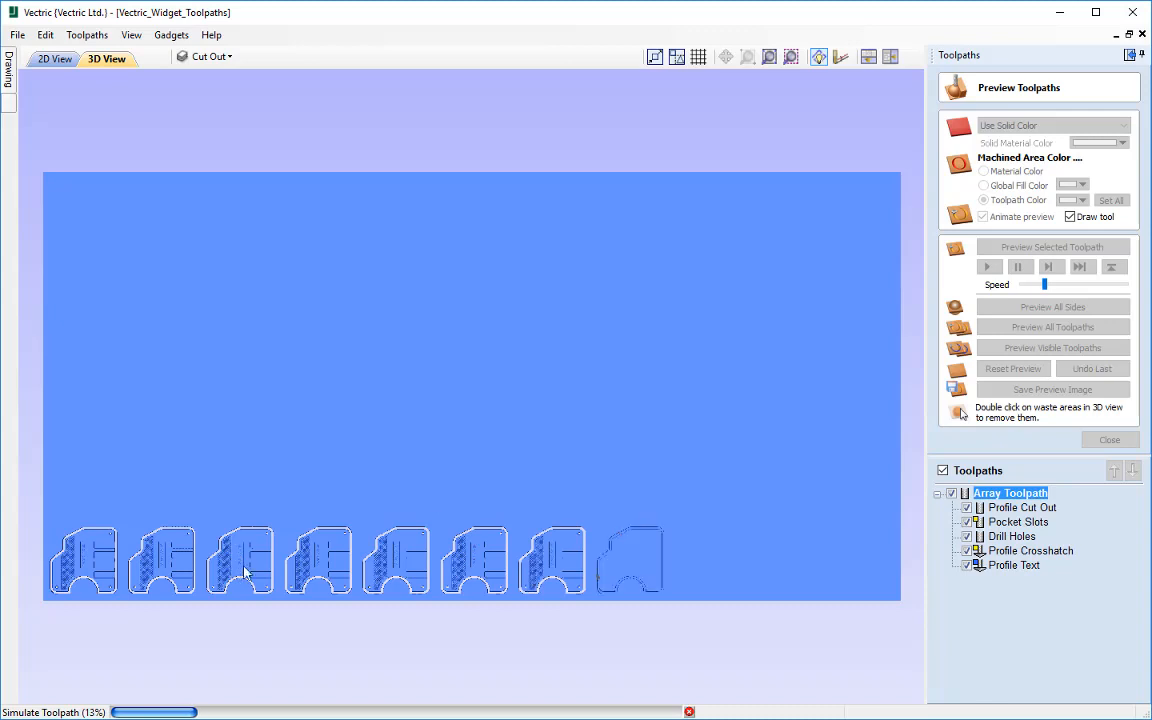
pyautogui.moveTo(1049, 285); pyautogui.dragTo(1125, 286)
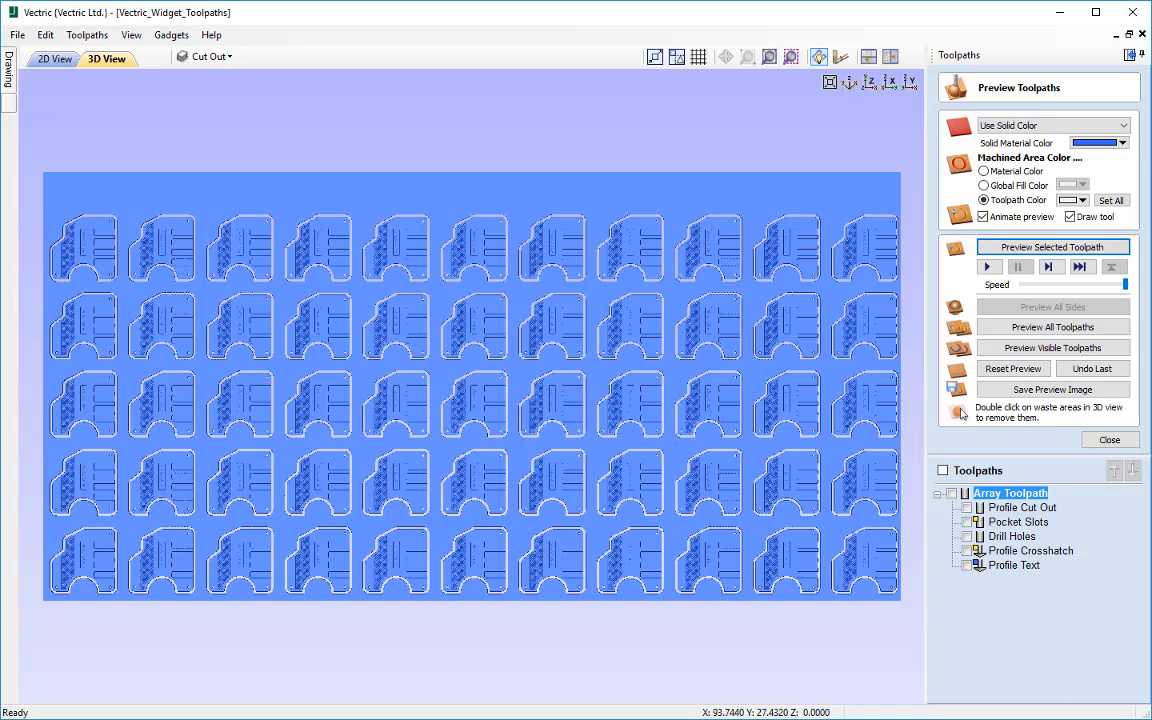
# Step: Show the toolpaths again, enable Minimize tool changes for the array toolpath, and recalculate it
pyautogui.click(942, 470)
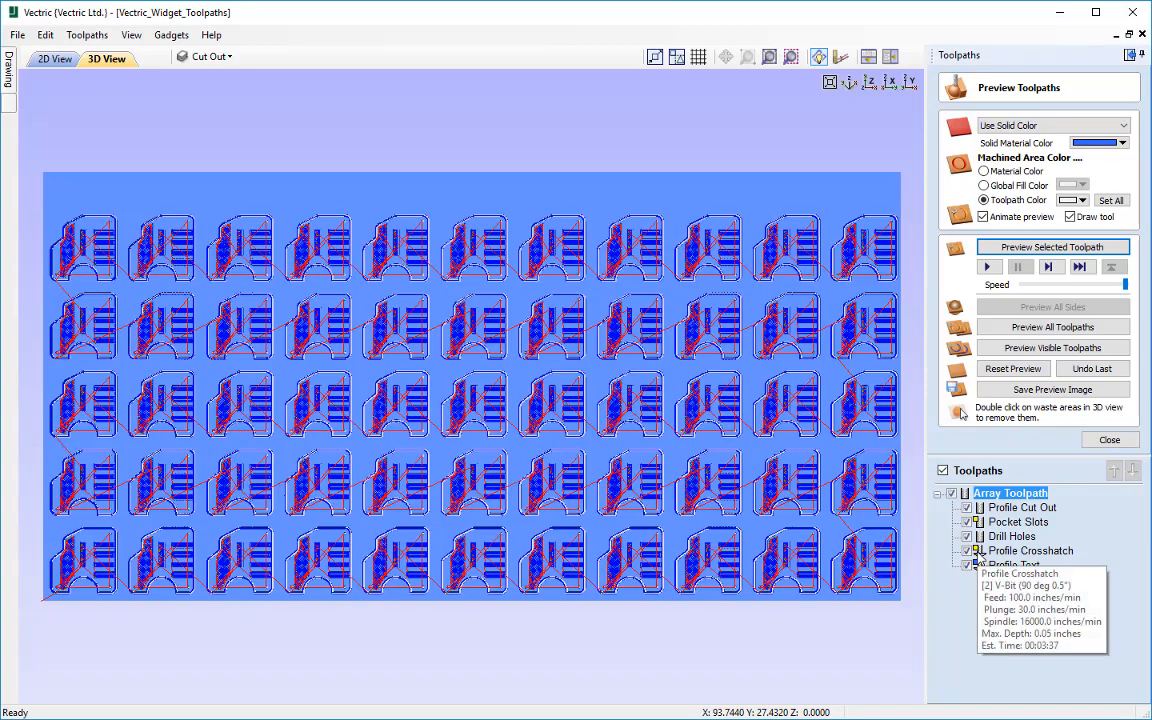
pyautogui.doubleClick(1003, 493)
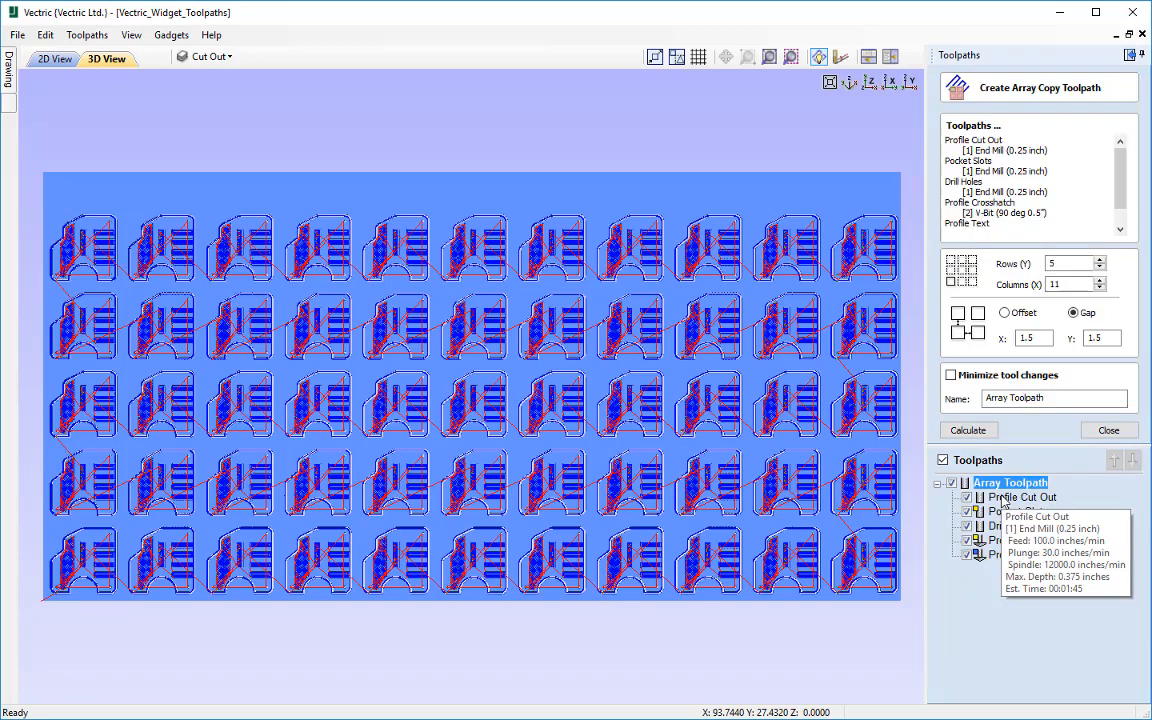
pyautogui.click(951, 375)
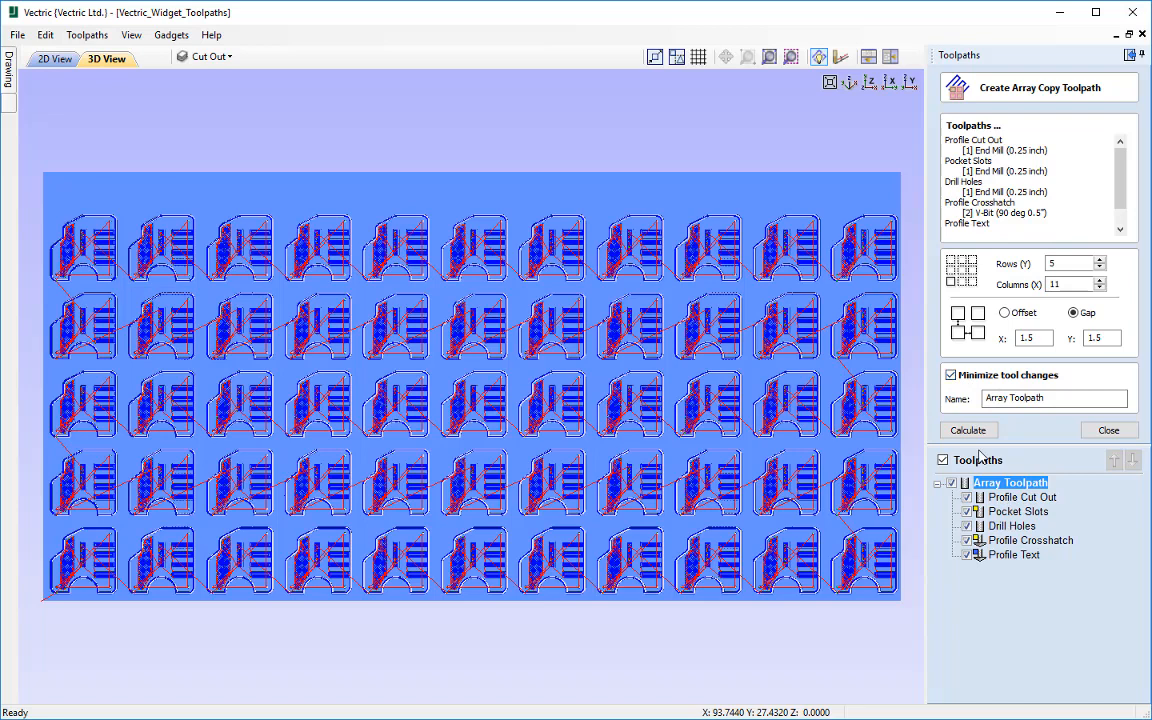
pyautogui.click(968, 430)
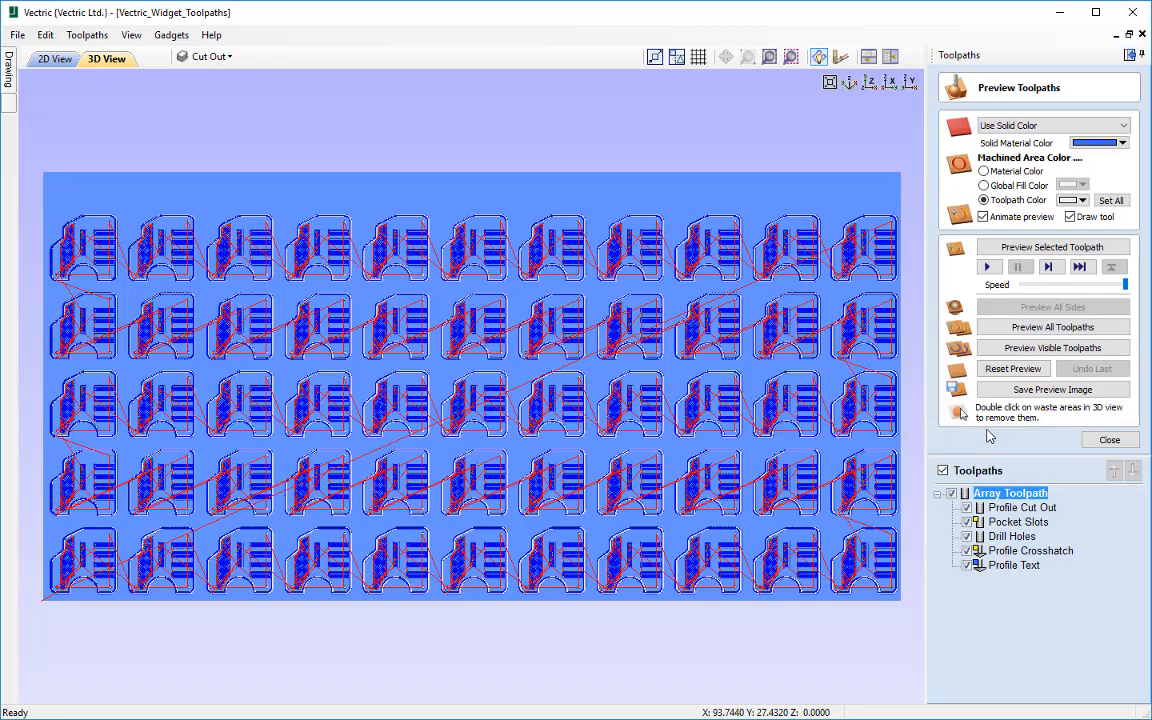
# Step: Reset the 3D preview and simulate the recalculated array toolpath at a slightly reduced speed
pyautogui.click(1020, 369)
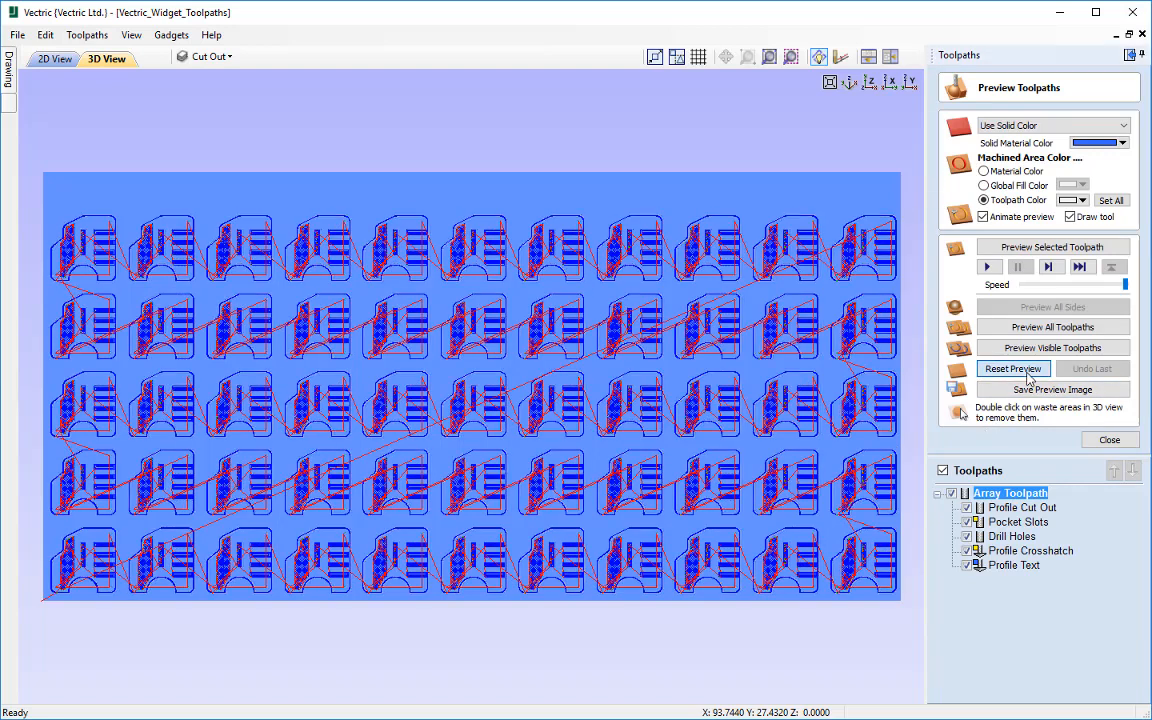
pyautogui.click(1076, 284)
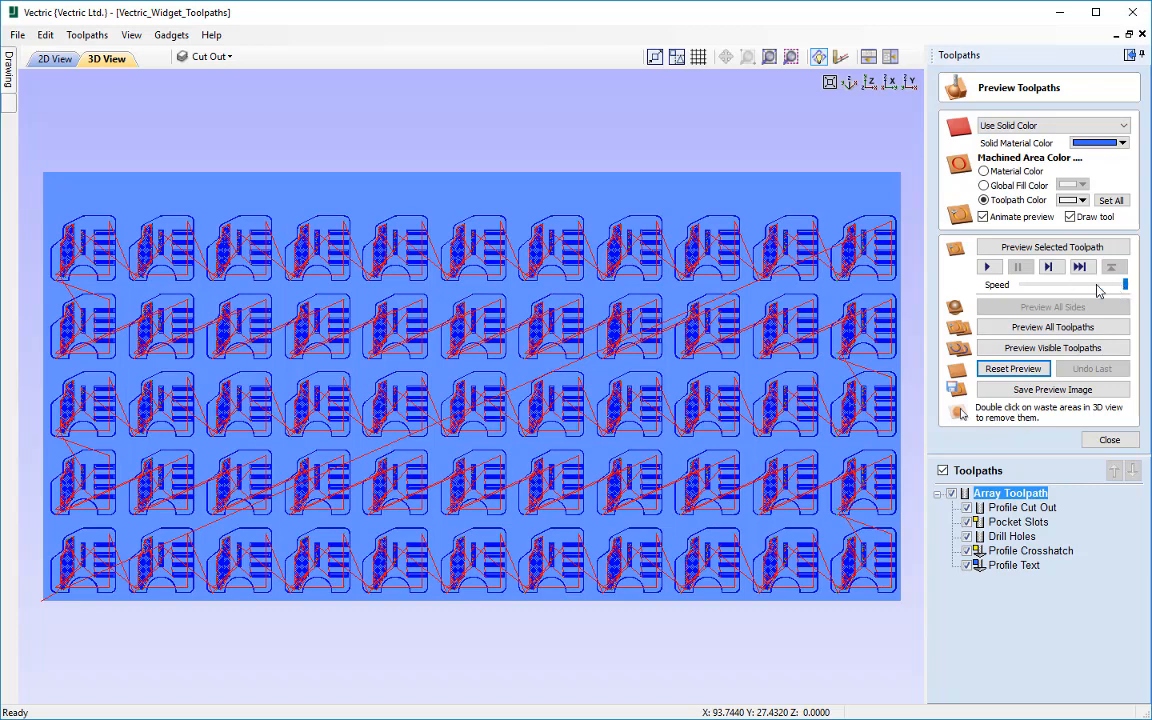
pyautogui.click(1044, 265)
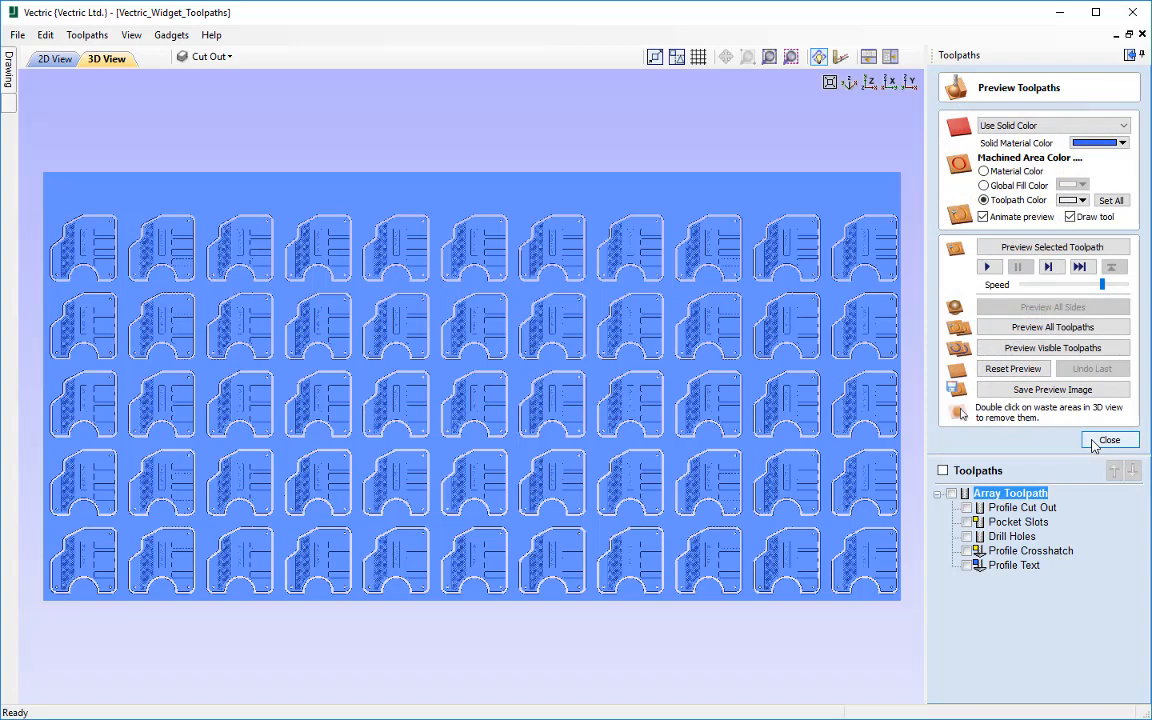
# Step: Make the array toolpath visible and save it as Array Toolpath.txt using the Mach2/3 ATC Arcs (inch) post processor
pyautogui.click(1108, 440)
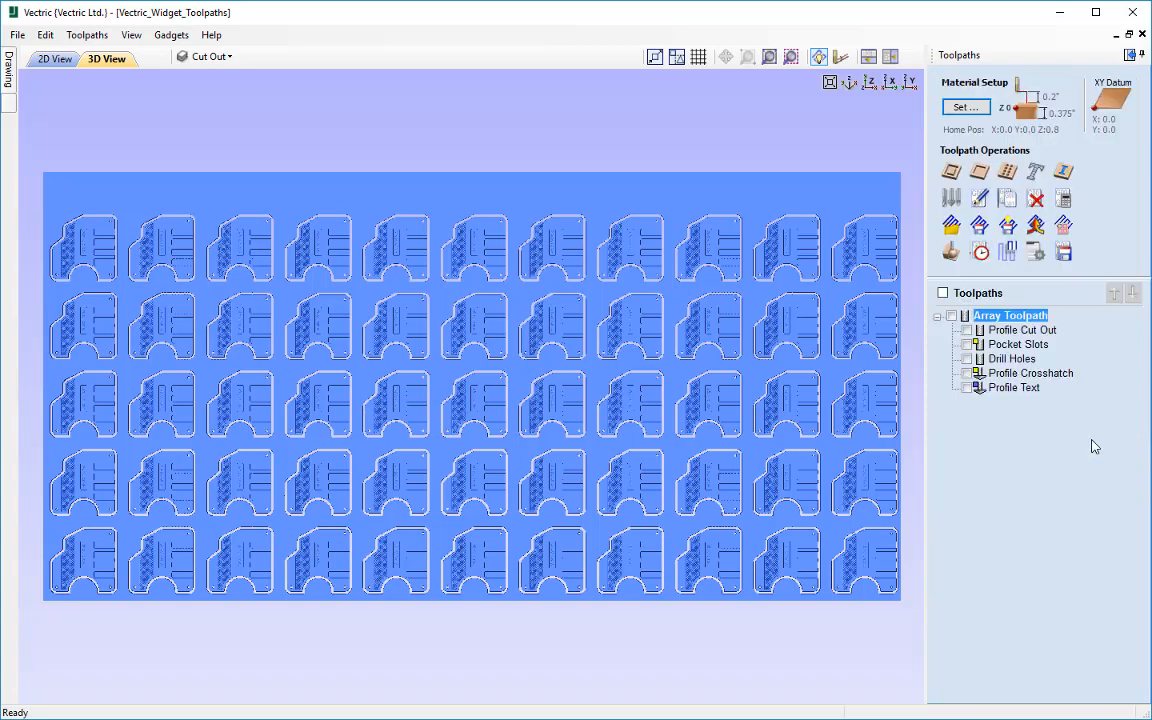
pyautogui.click(952, 316)
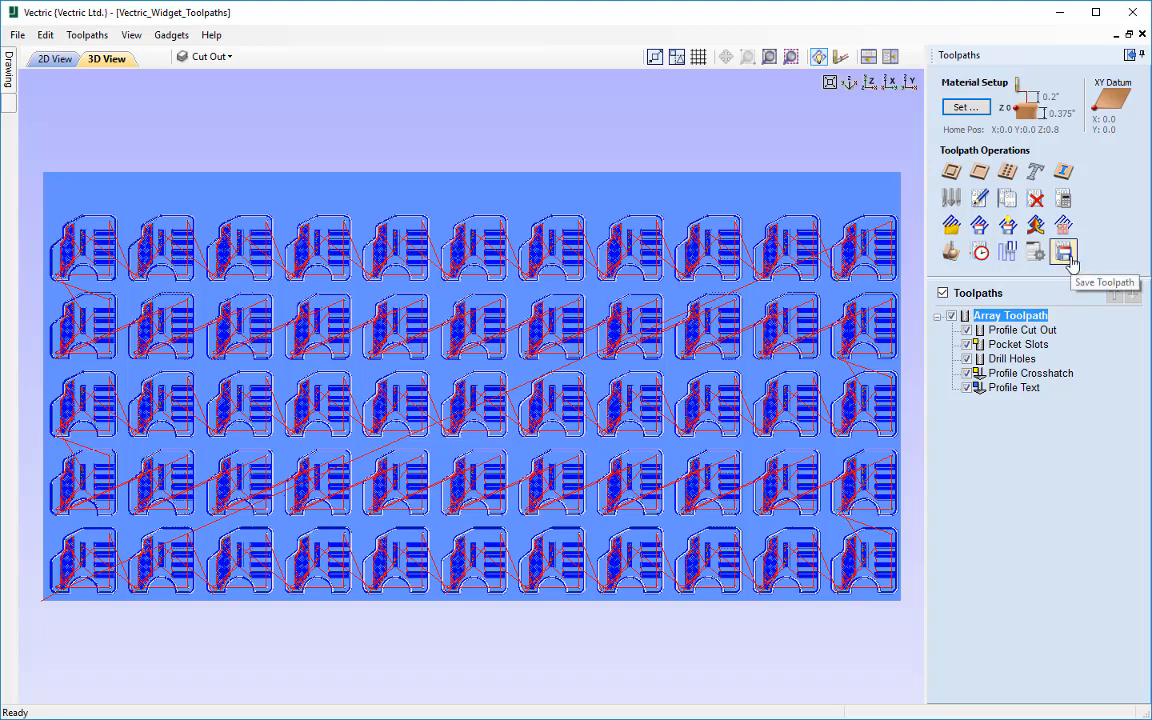
pyautogui.click(1068, 258)
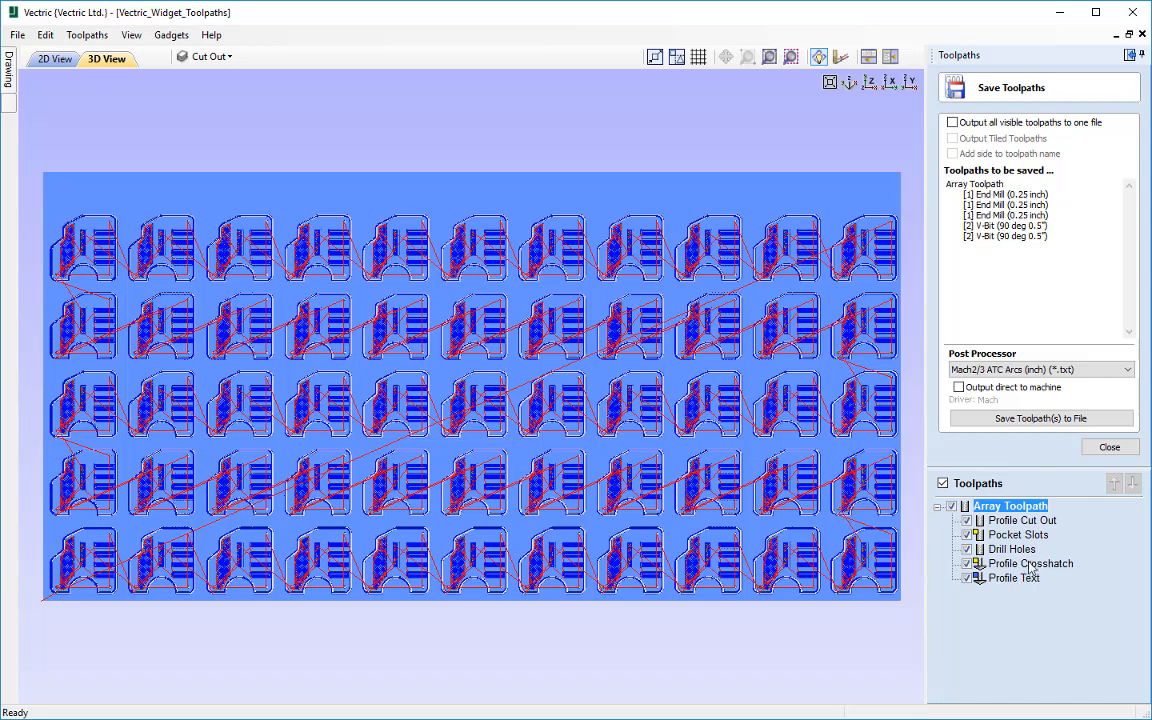
pyautogui.moveTo(1027, 570)
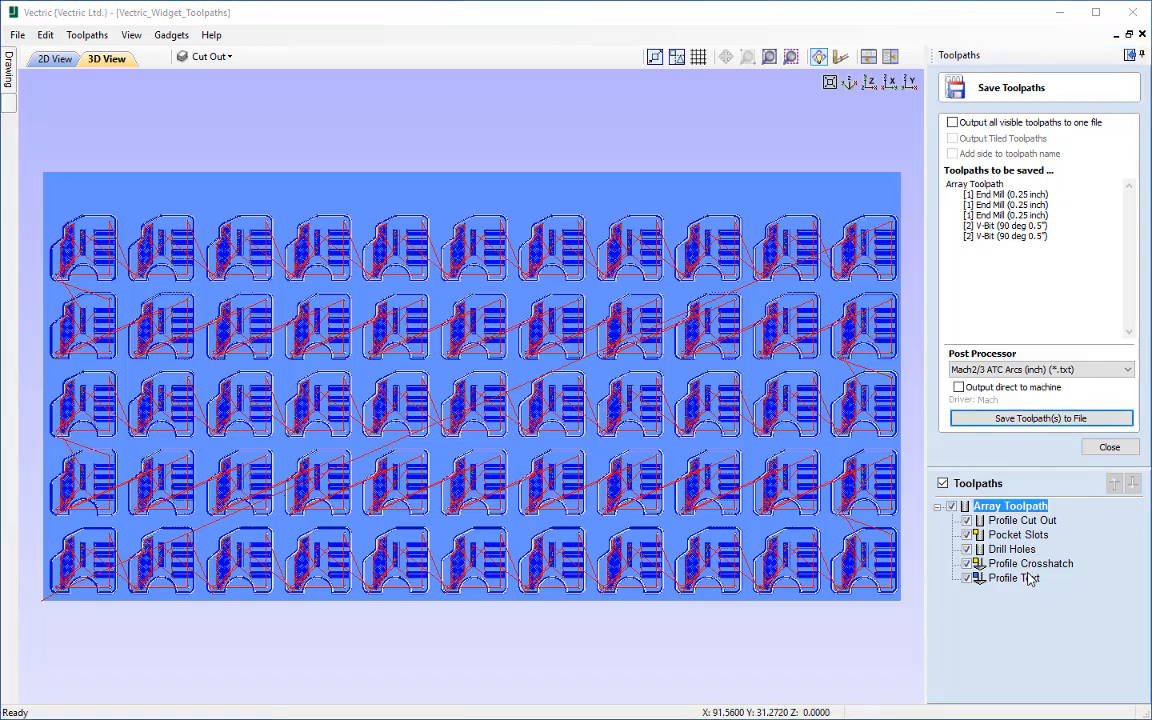
pyautogui.click(1040, 418)
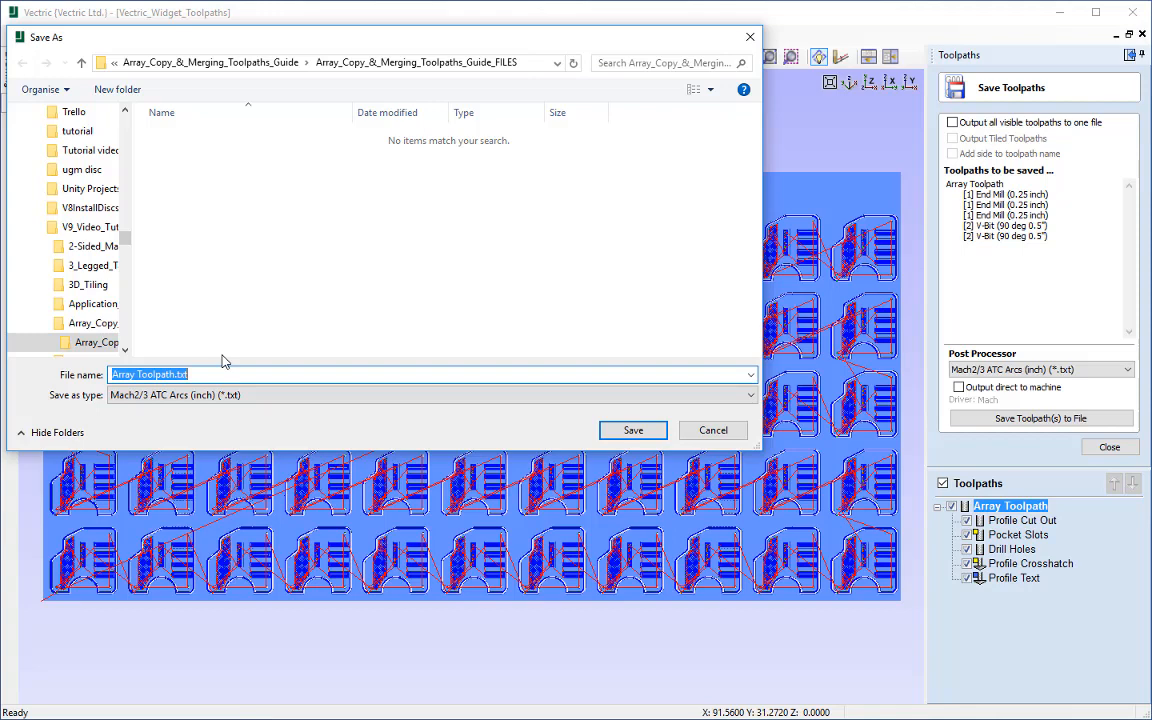
pyautogui.click(633, 430)
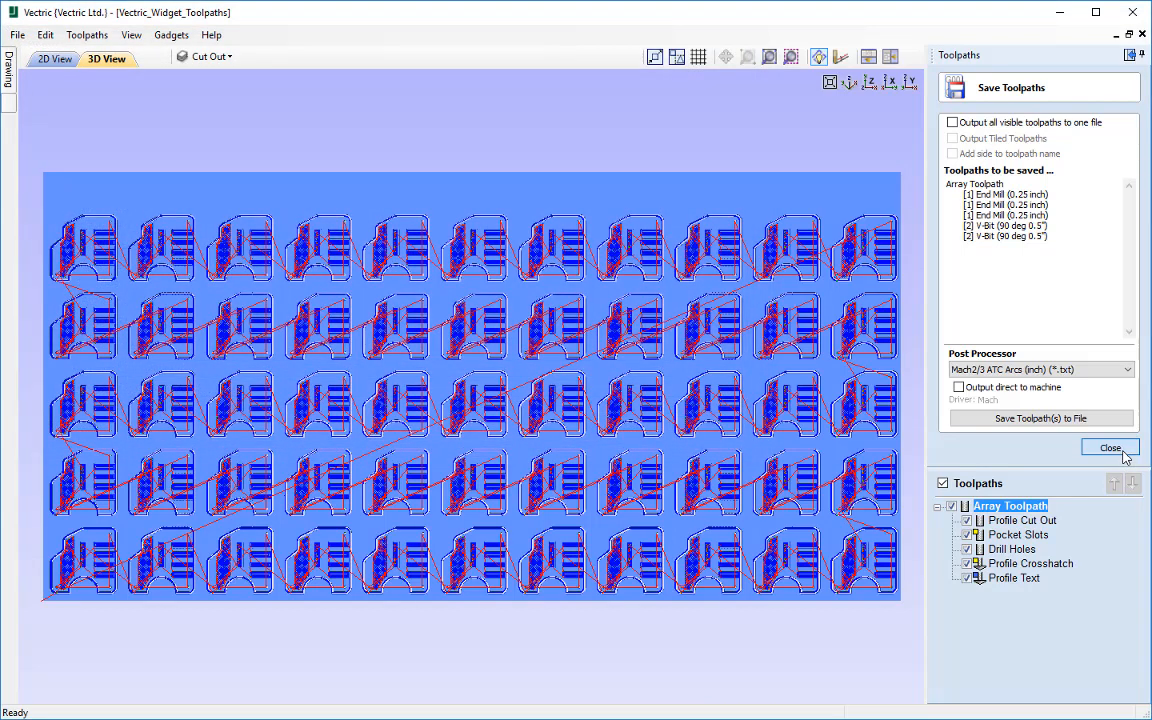
pyautogui.click(1110, 447)
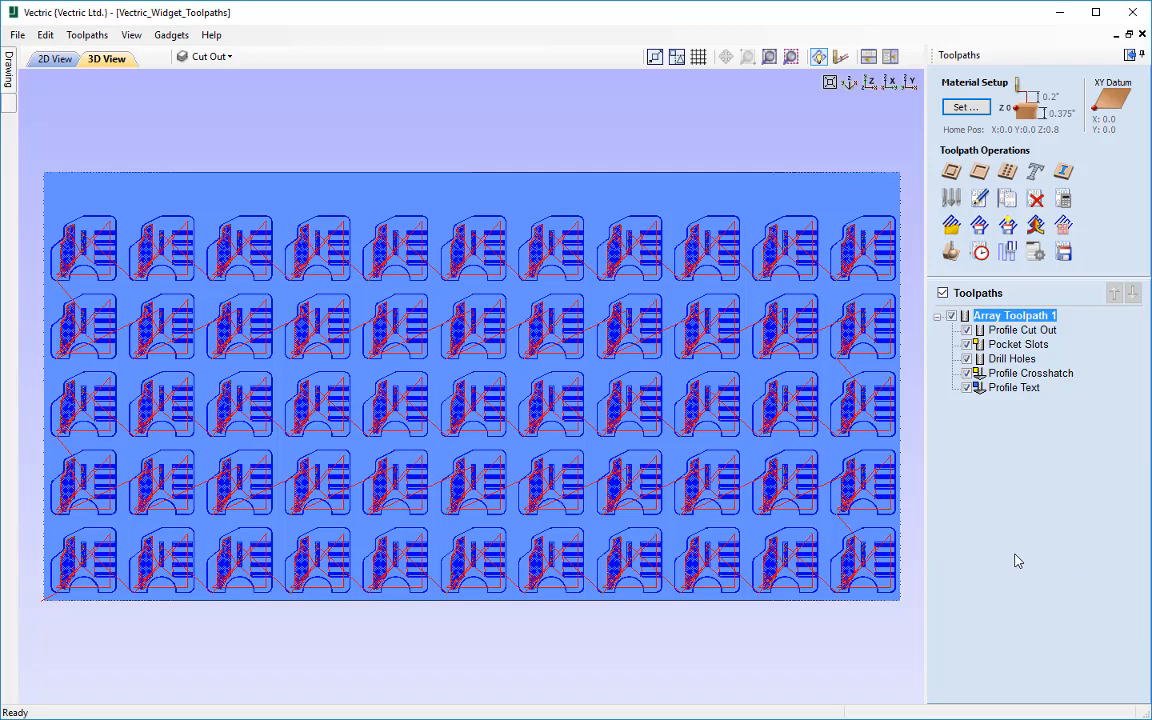
# Step: Hide all toolpaths in the 2D drawing and highlight the vectors of Profile Cut Out, Pocket Slots and Drill Holes in turn
pyautogui.click(66, 62)
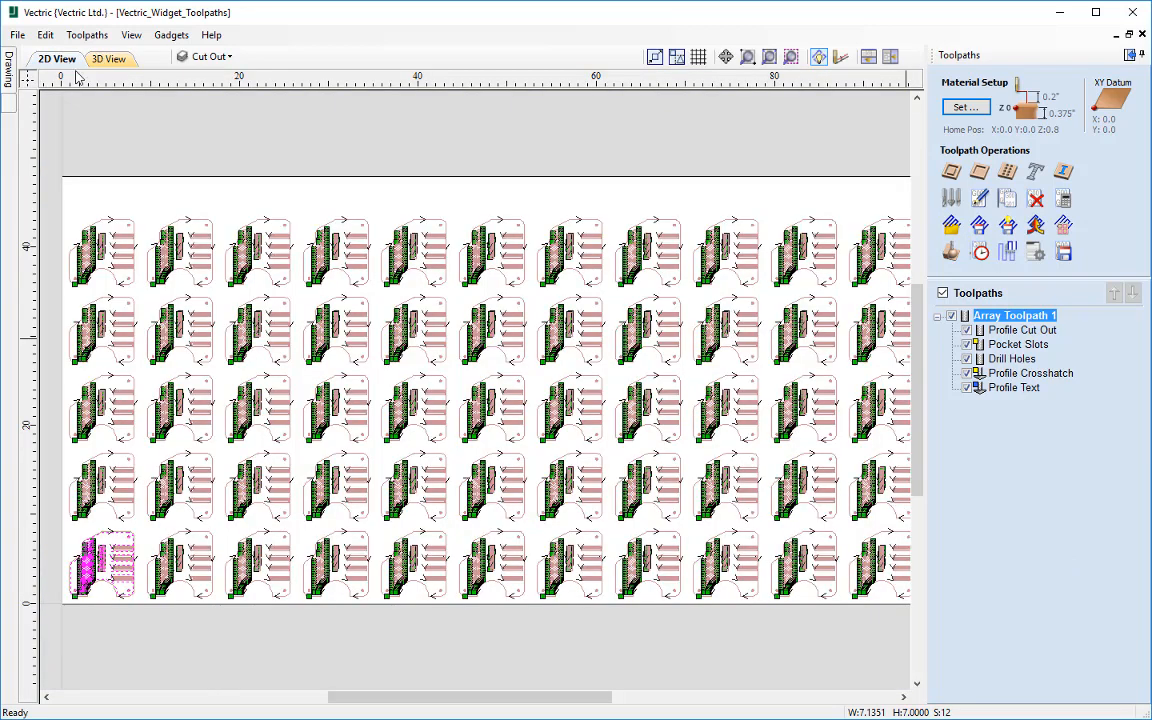
pyautogui.click(942, 292)
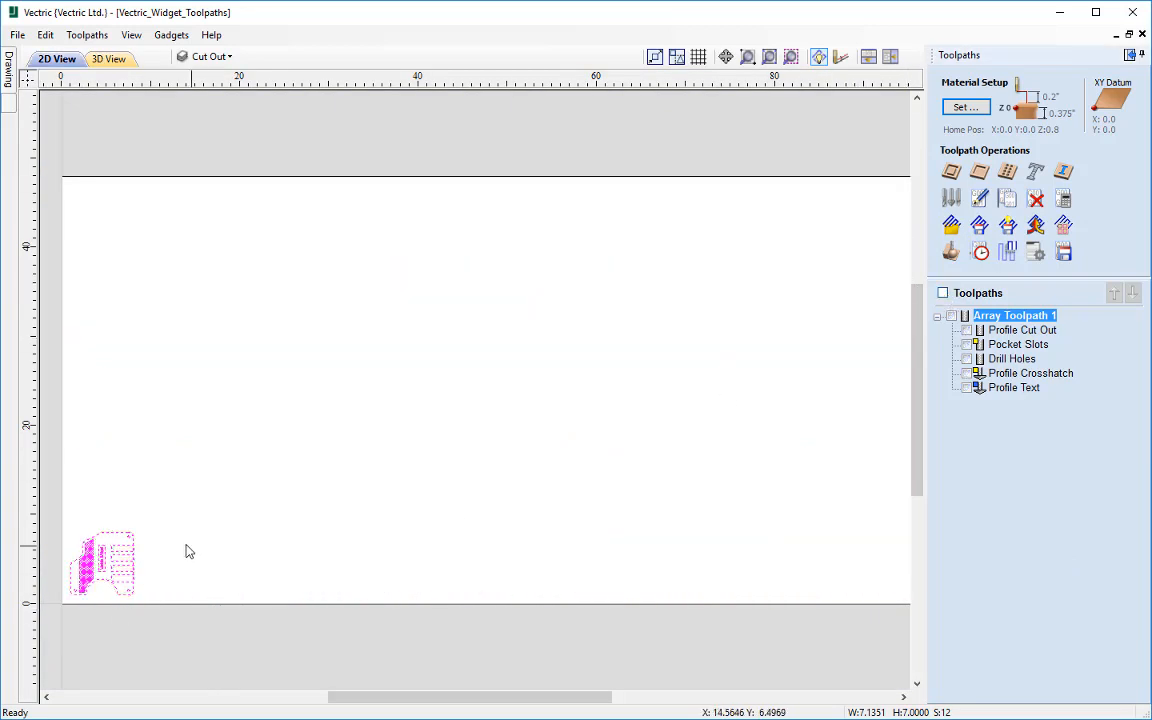
pyautogui.click(1012, 331)
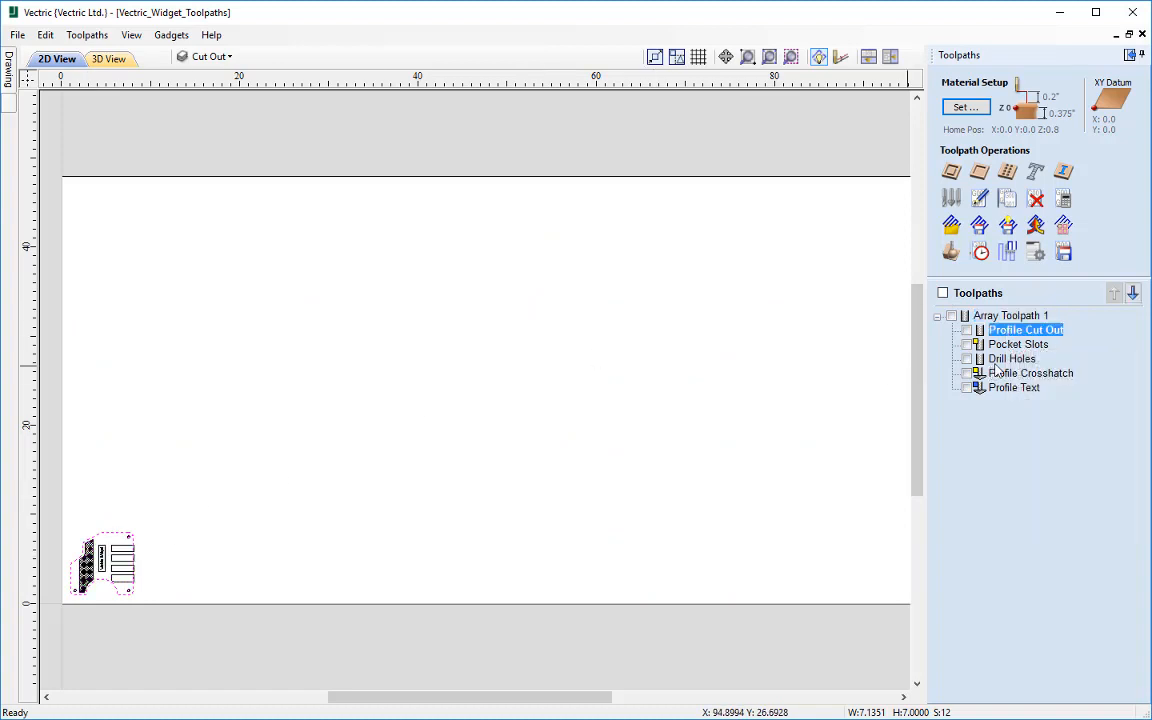
pyautogui.click(1001, 346)
pyautogui.click(987, 358)
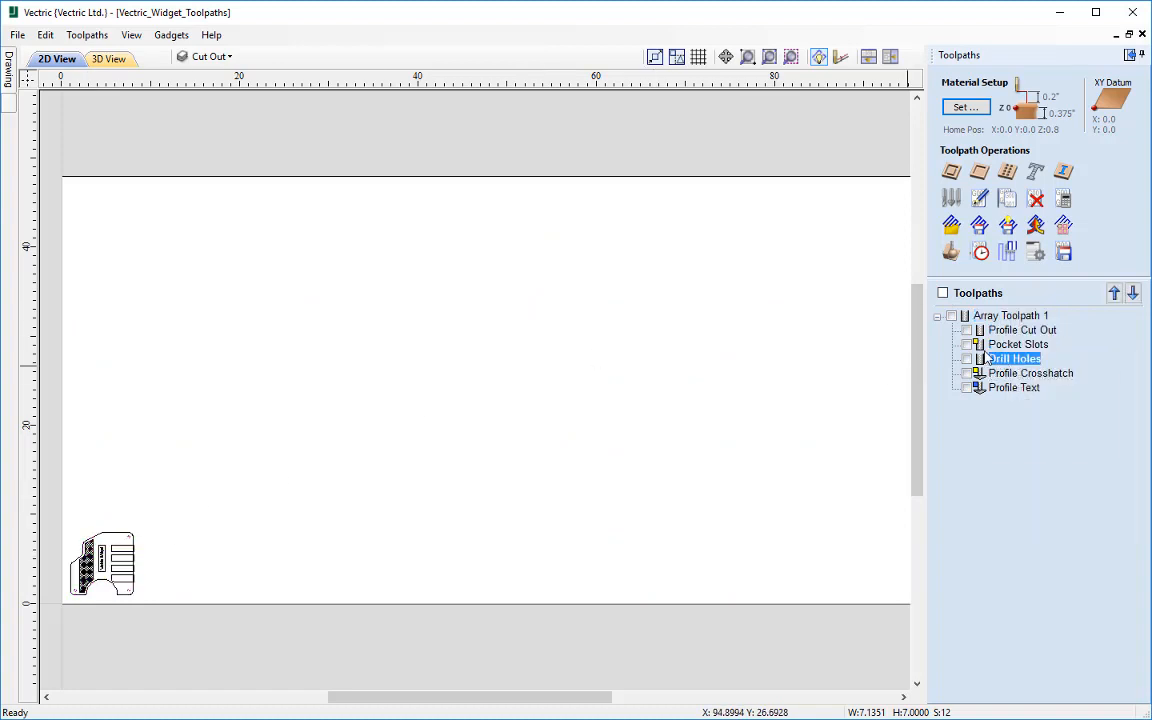
# Step: Highlight the vectors of Profile Crosshatch, Profile Text and the whole array toolpath in turn, and make the array toolpath visible again
pyautogui.click(1012, 373)
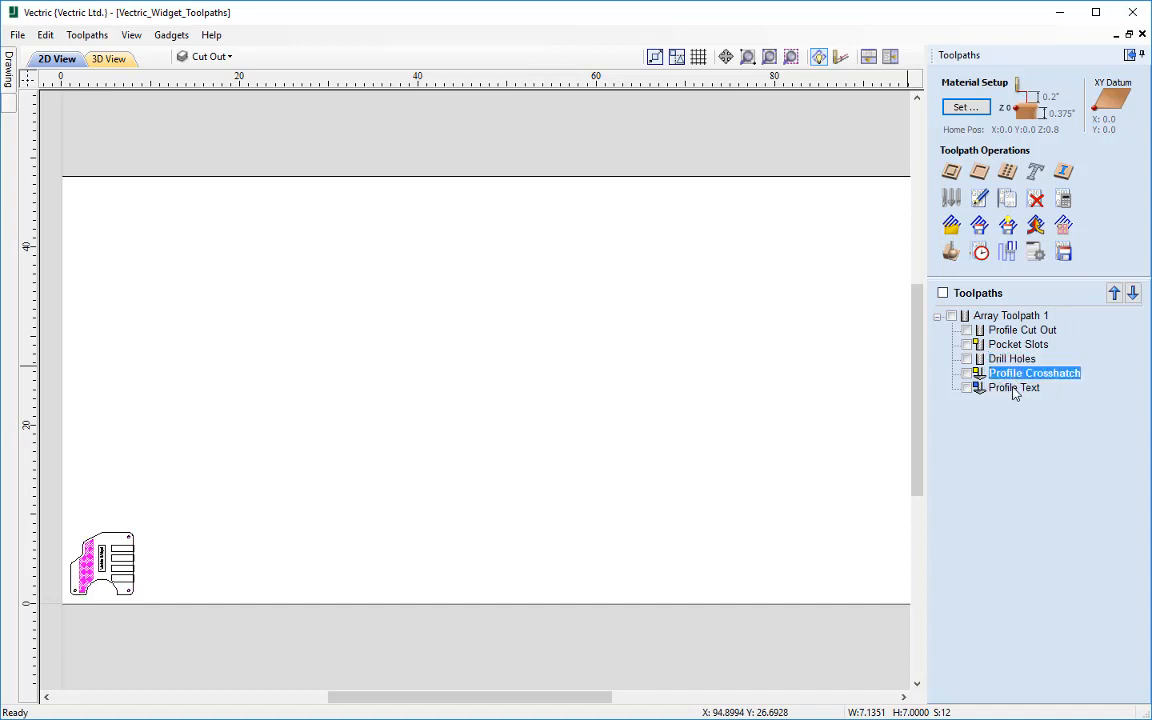
pyautogui.click(1013, 388)
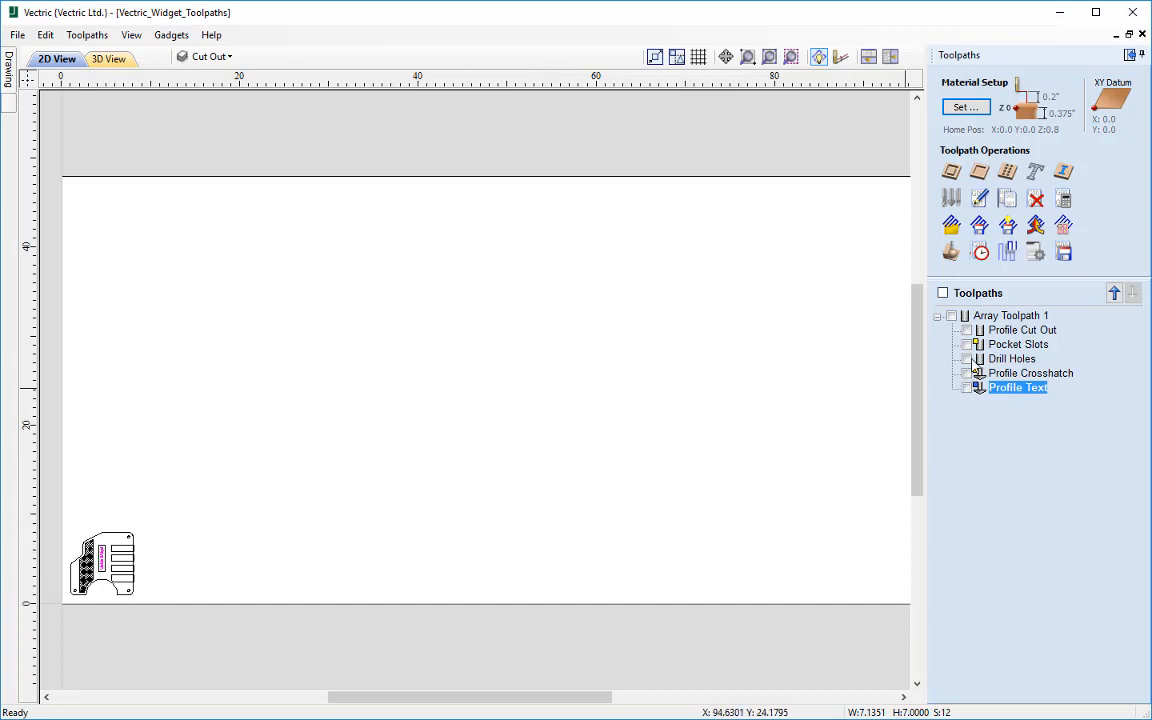
pyautogui.click(996, 316)
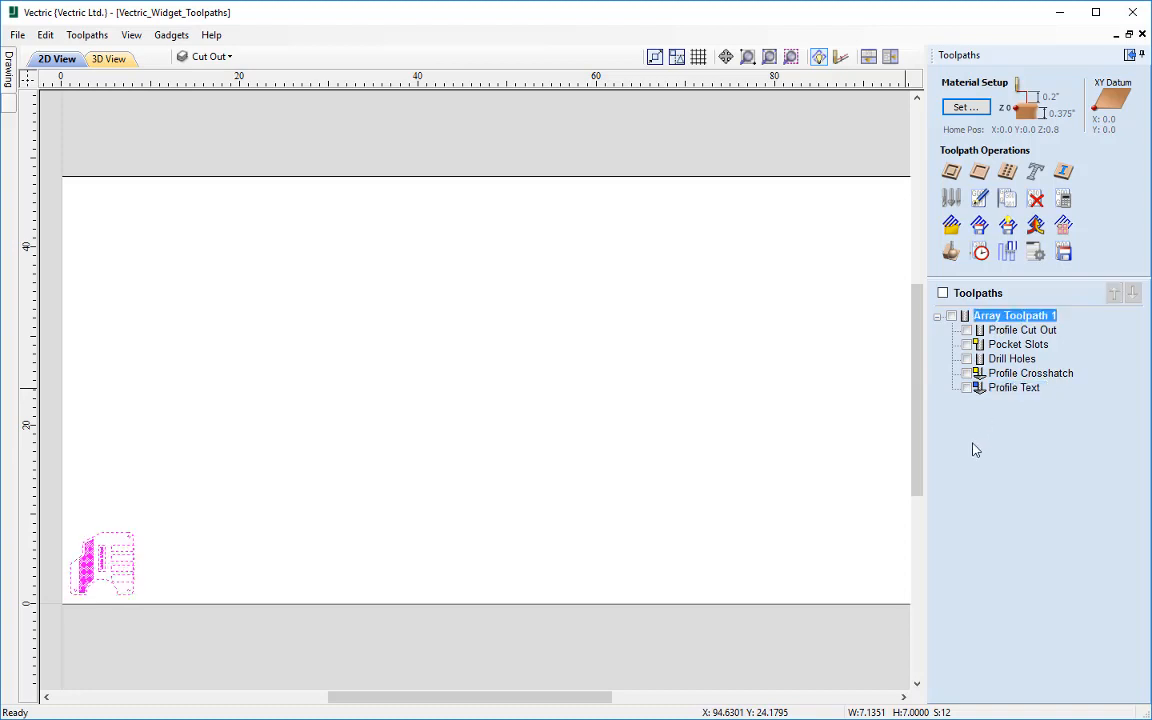
pyautogui.click(951, 316)
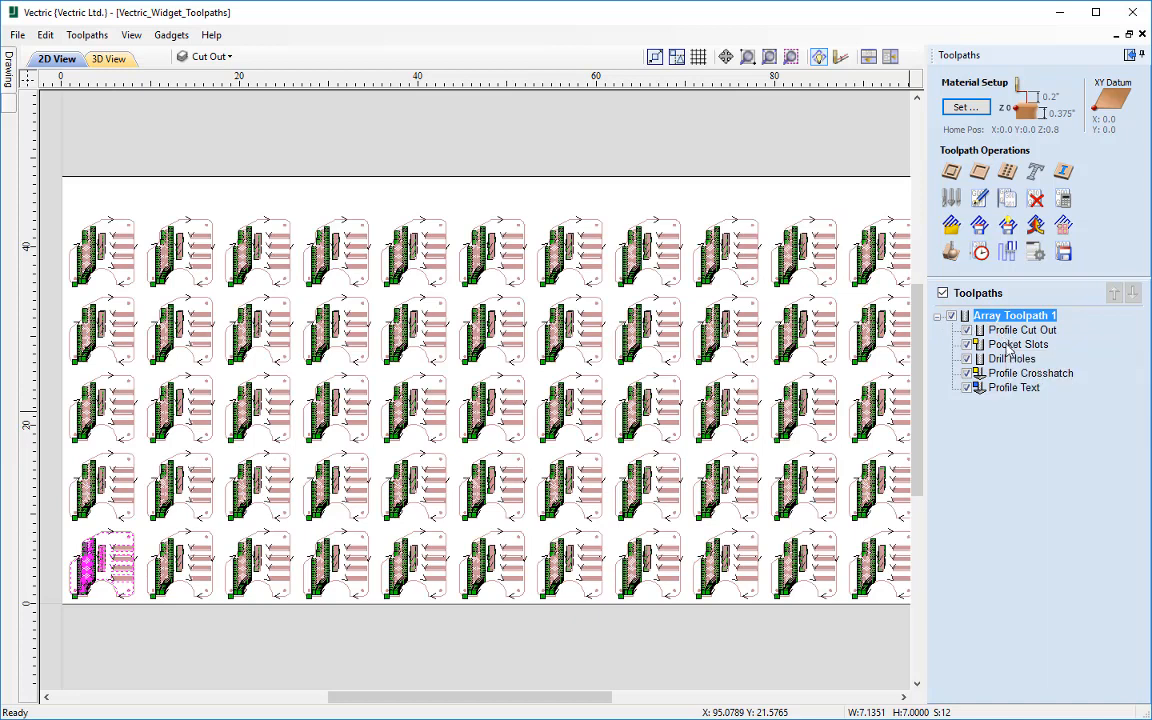
# Step: Edit the Profile Cut Out toolpath inside the array and set its cut depth to 0.4 inches
pyautogui.moveTo(1012, 337)
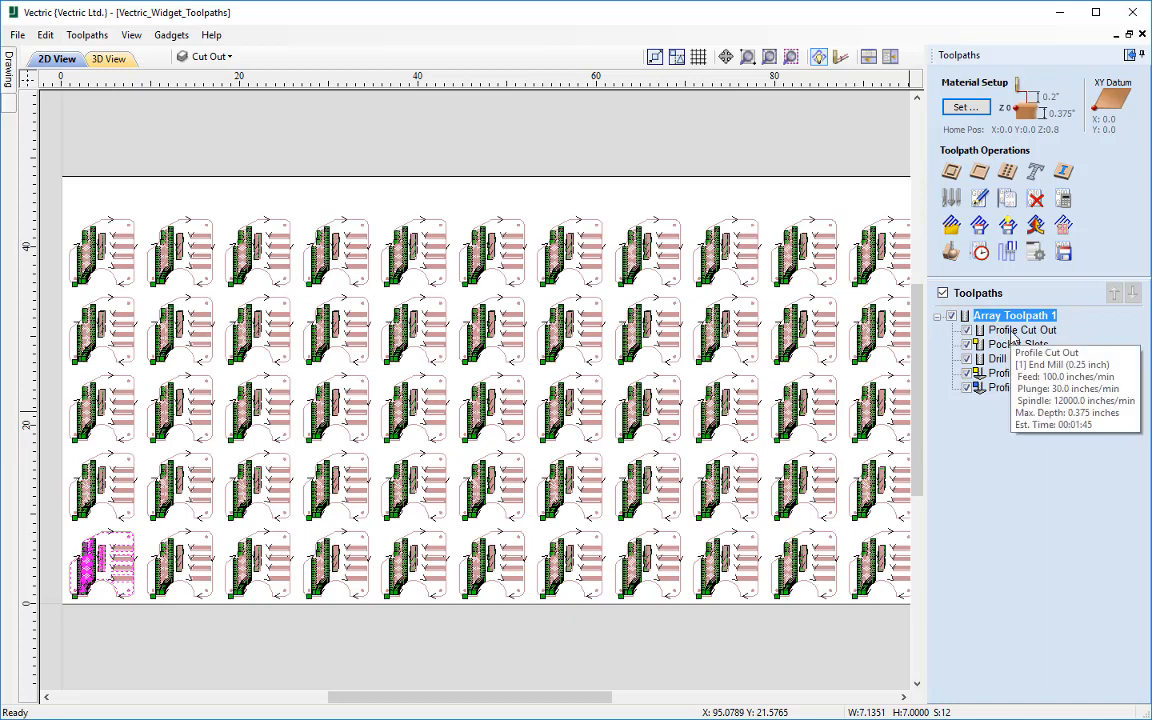
pyautogui.doubleClick(1012, 333)
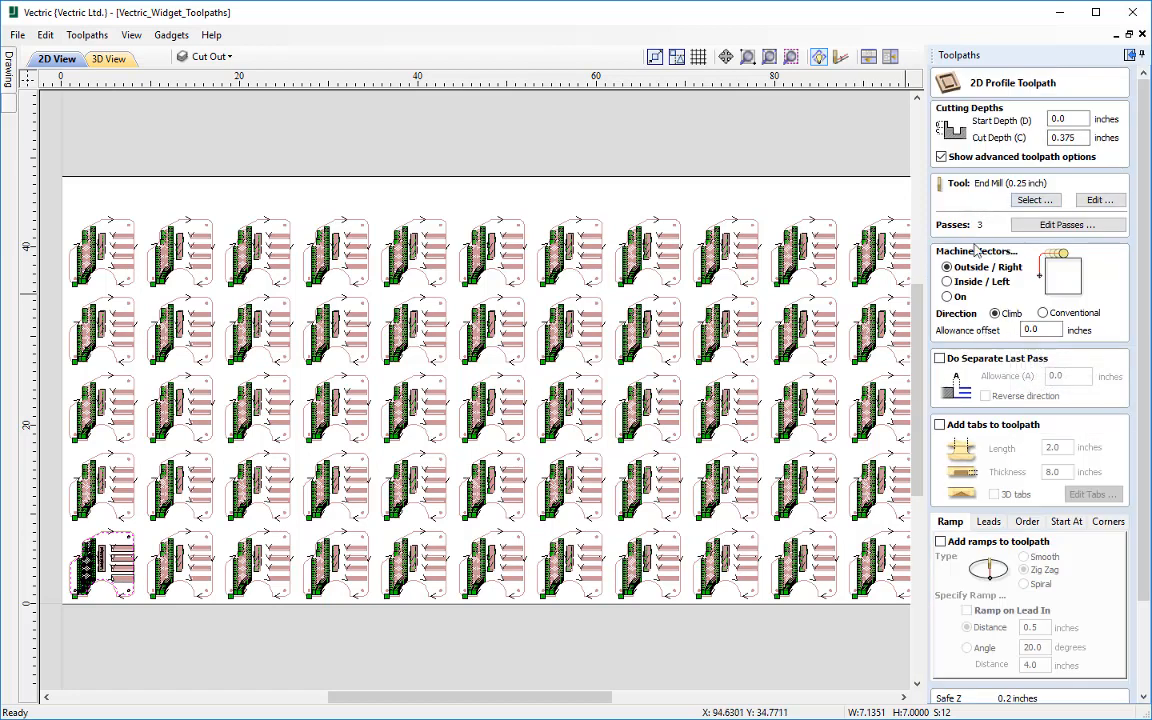
pyautogui.moveTo(1143, 153); pyautogui.dragTo(1151, 223)
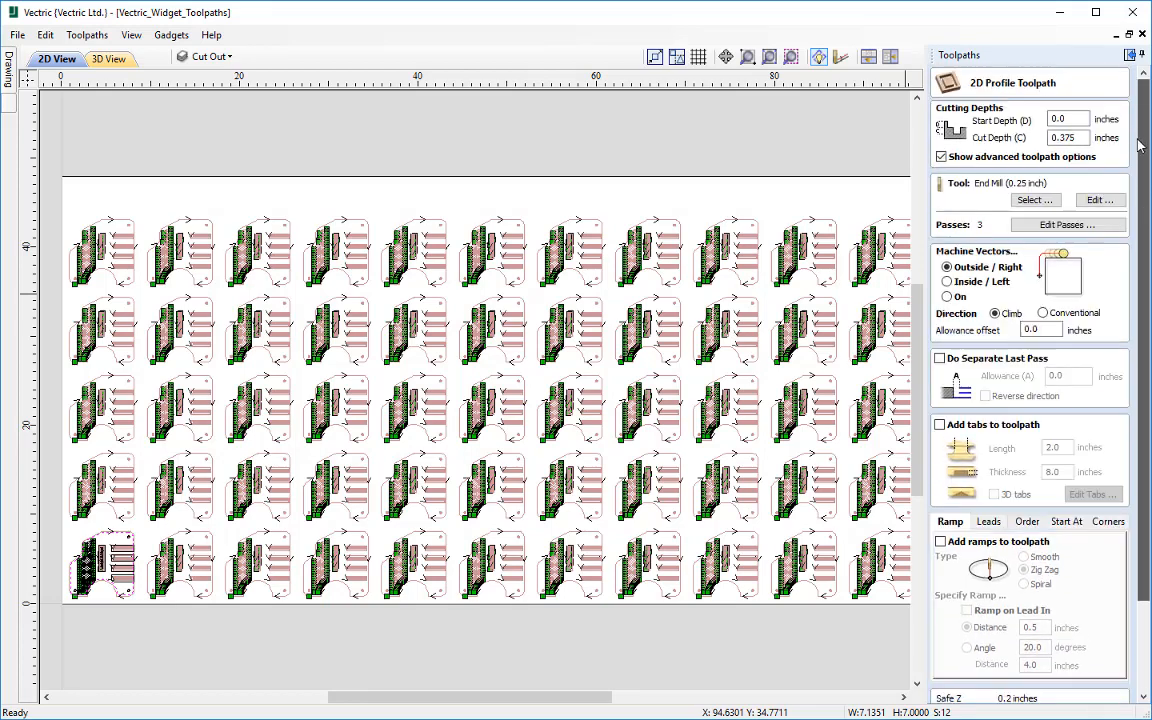
pyautogui.click(1072, 138)
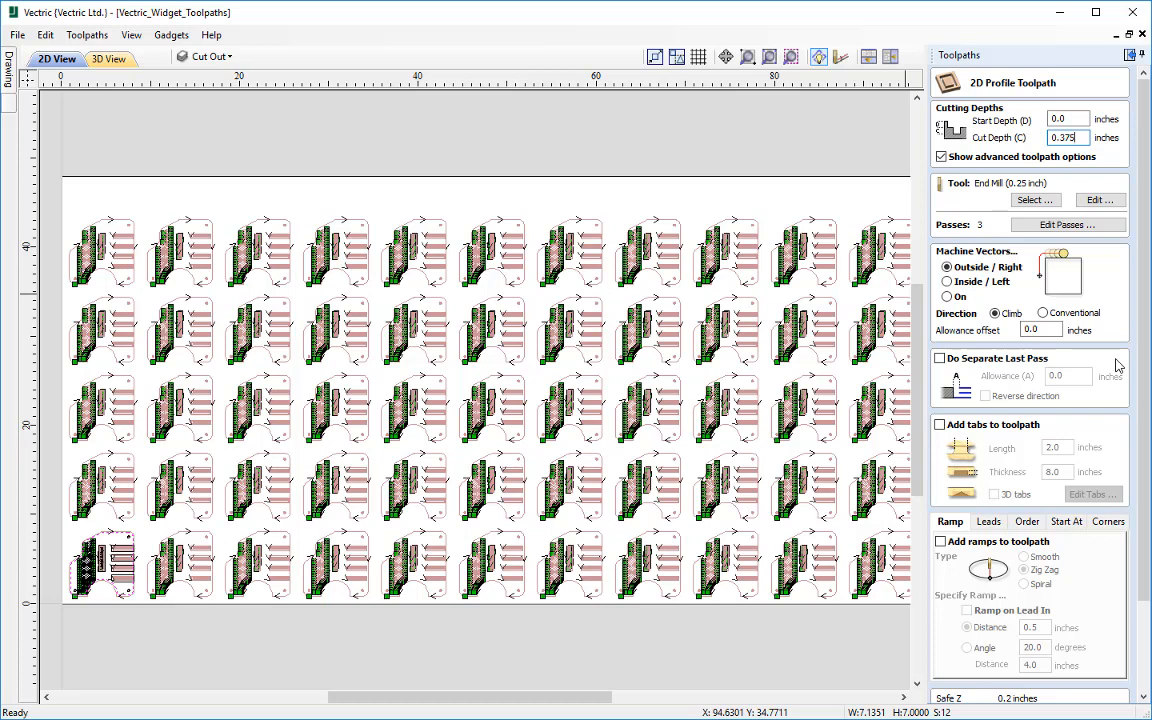
pyautogui.press('BackSpace')
pyautogui.press('BackSpace')
pyautogui.press('BackSpace')
pyautogui.write('4')
# Step: Recalculate Profile Cut Out, accepting the cut through the material, and simulate all toolpaths in the 3D preview
pyautogui.scroll(-3, 1125, 444)
pyautogui.click(958, 692)
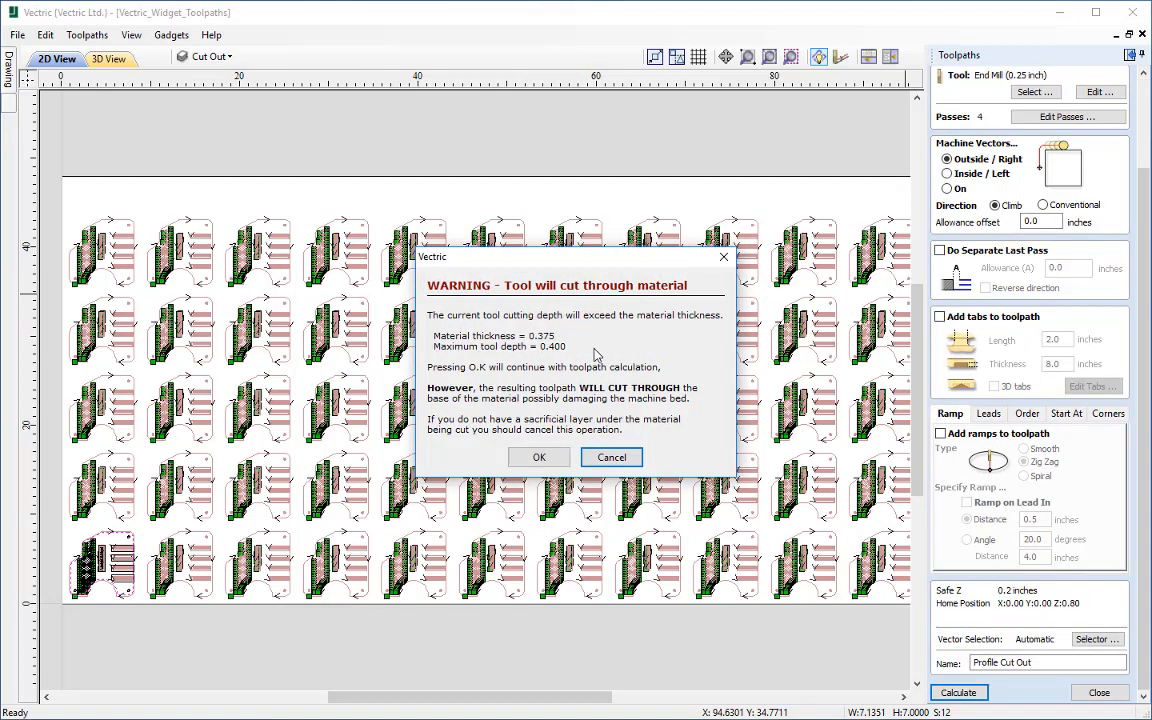
pyautogui.click(539, 457)
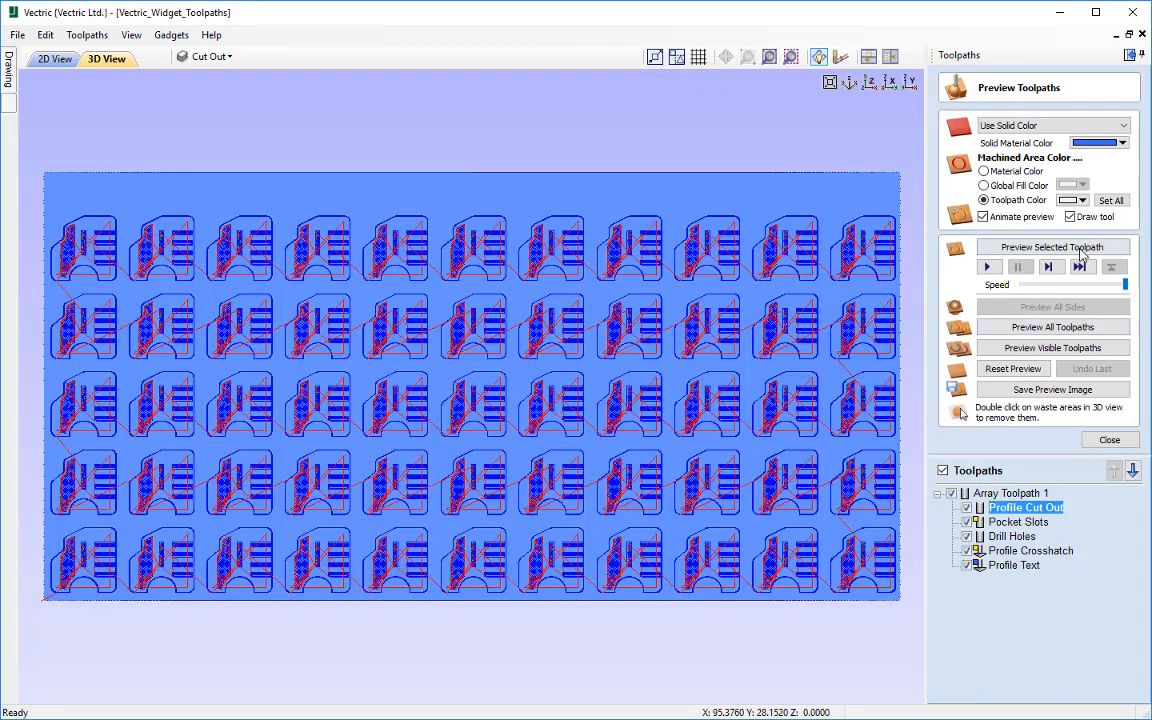
pyautogui.click(1040, 330)
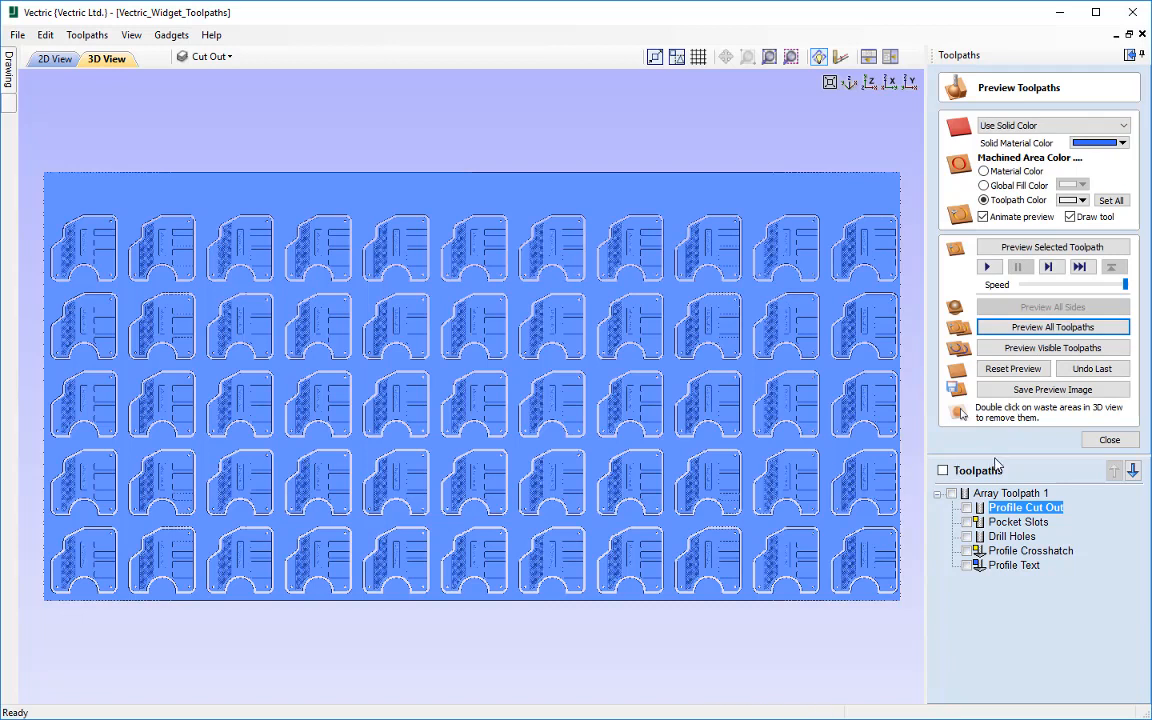
pyautogui.click(1109, 441)
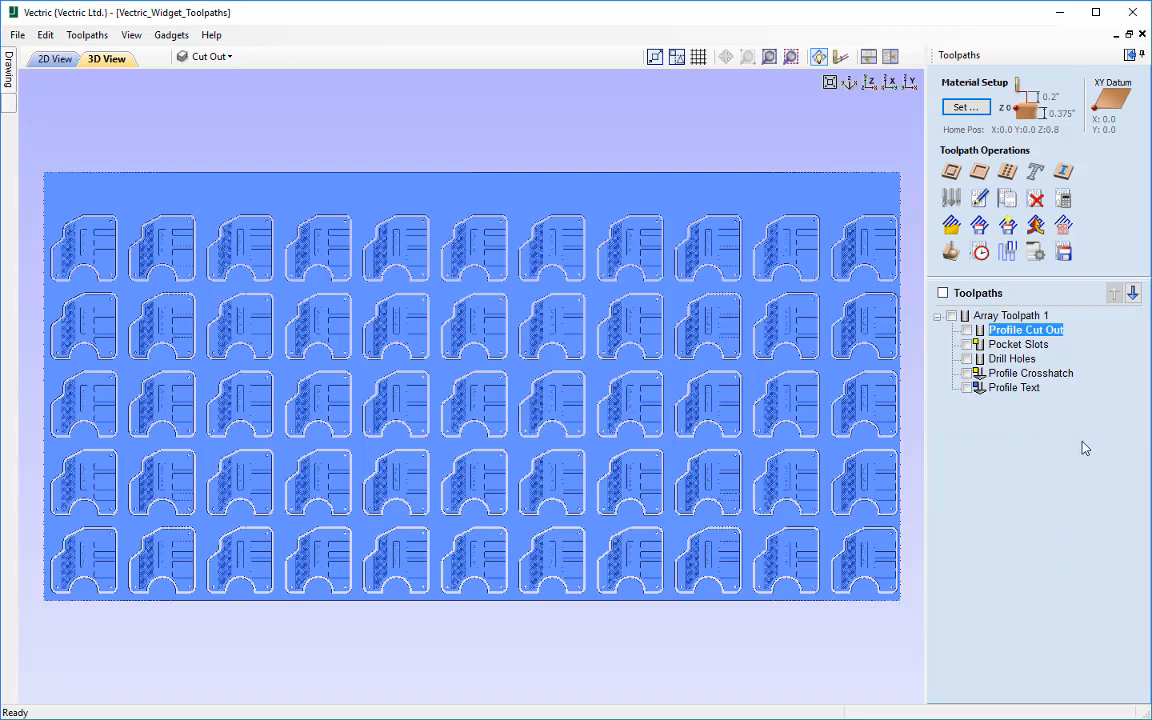
pyautogui.click(1010, 316)
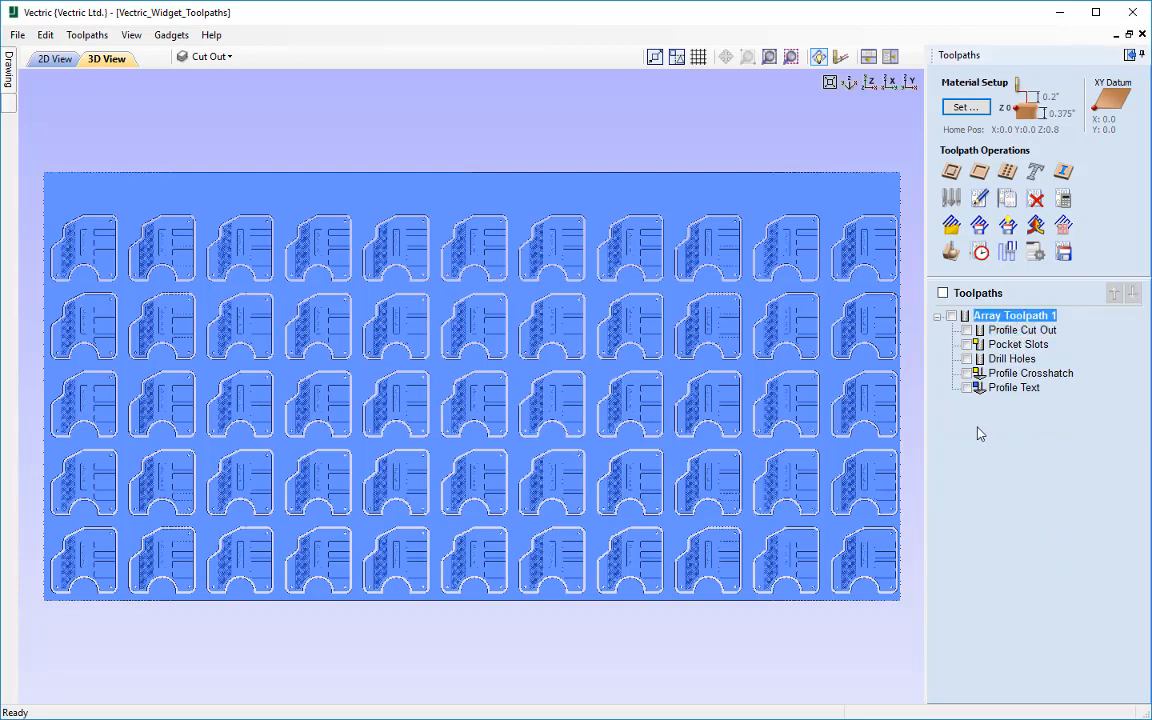
pyautogui.rightClick(1008, 320)
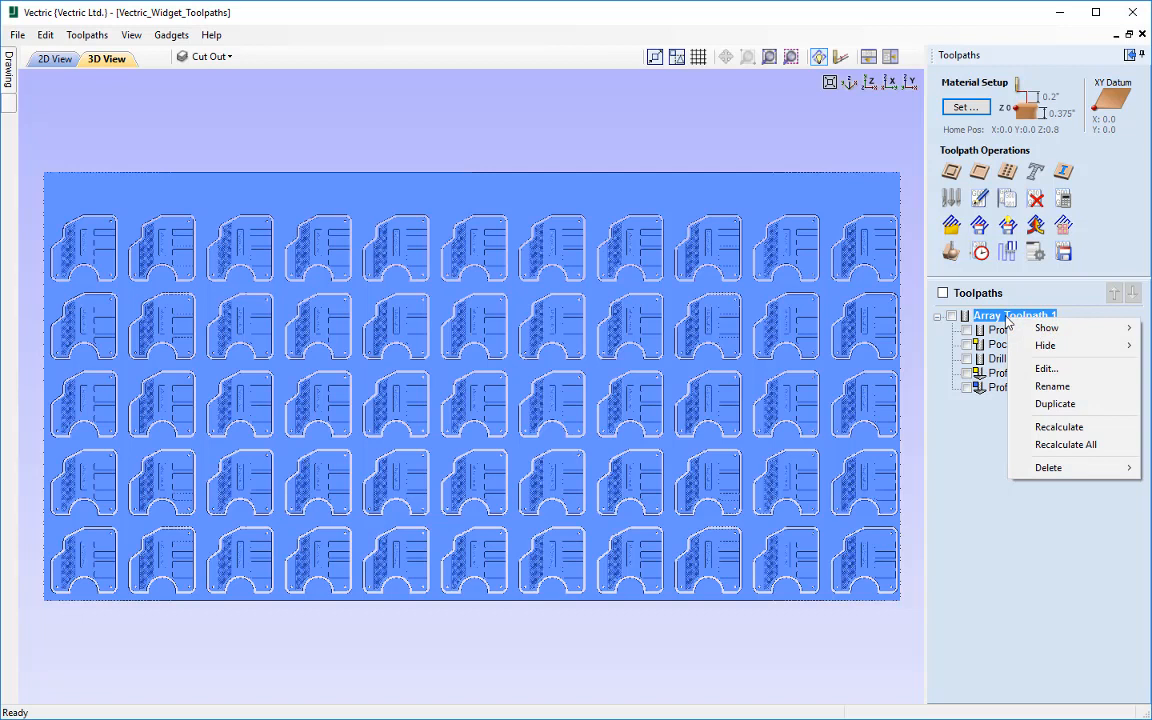
pyautogui.moveTo(1080, 470)
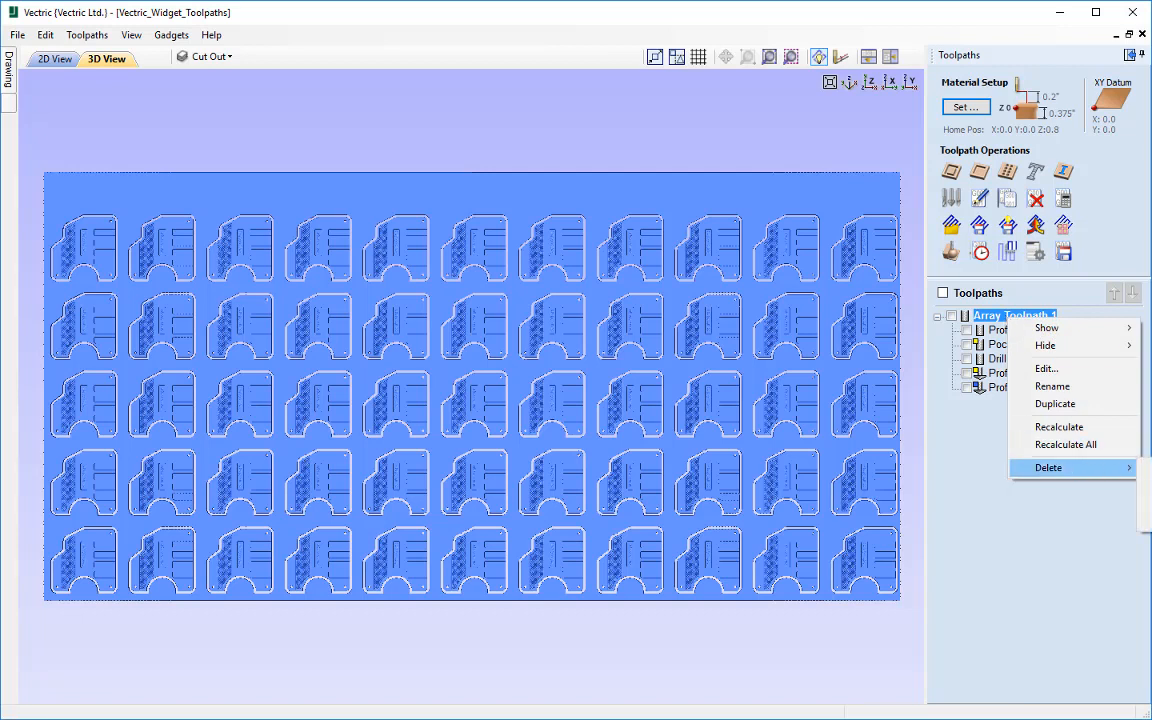
pyautogui.click(1080, 467)
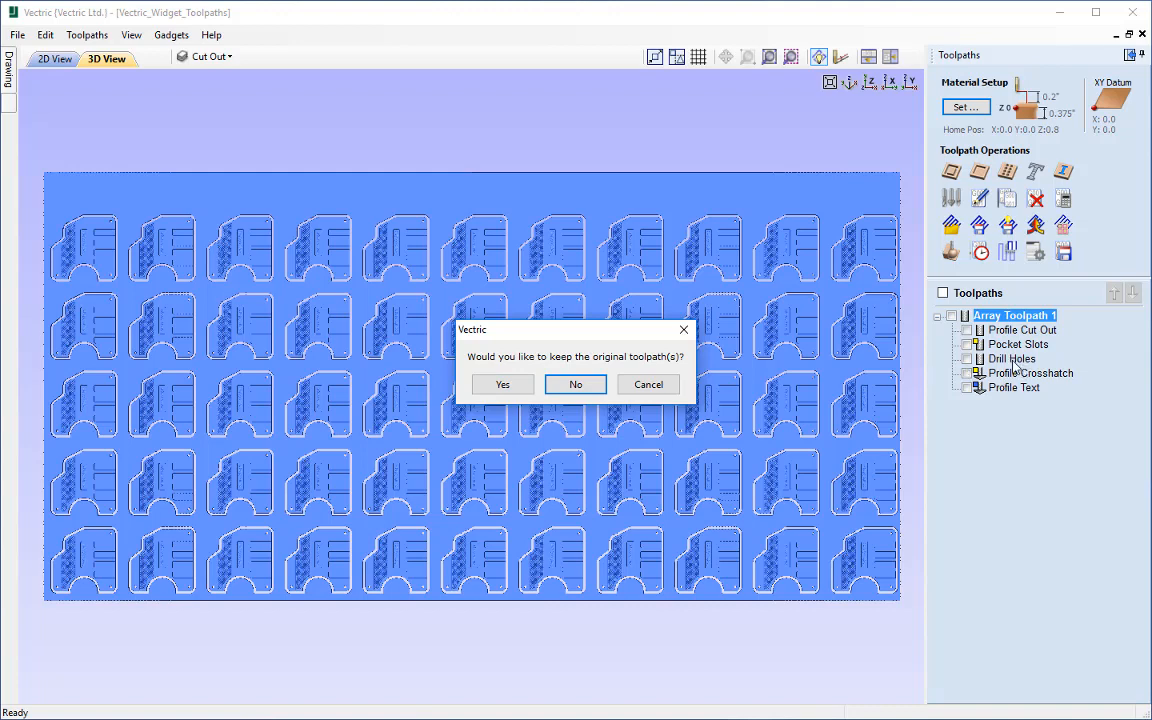
pyautogui.click(668, 386)
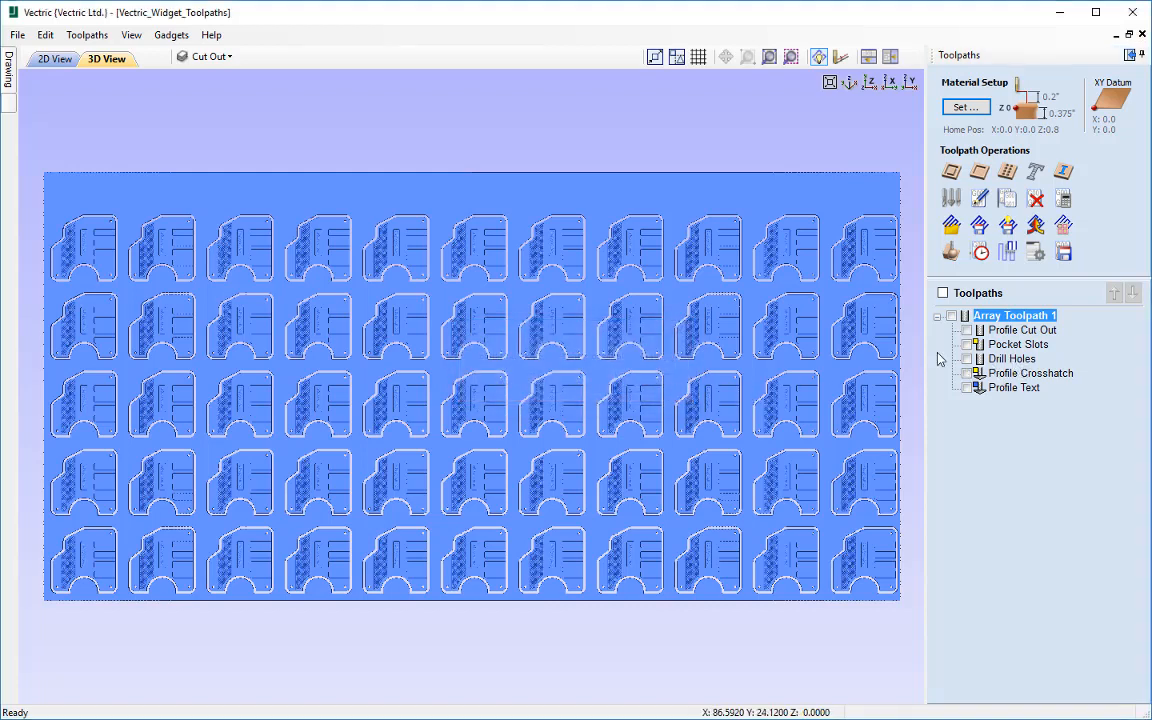
# Step: Make all toolpaths visible, and open Nested_Cabinets.crv without saving the changes to the widget file
pyautogui.click(942, 292)
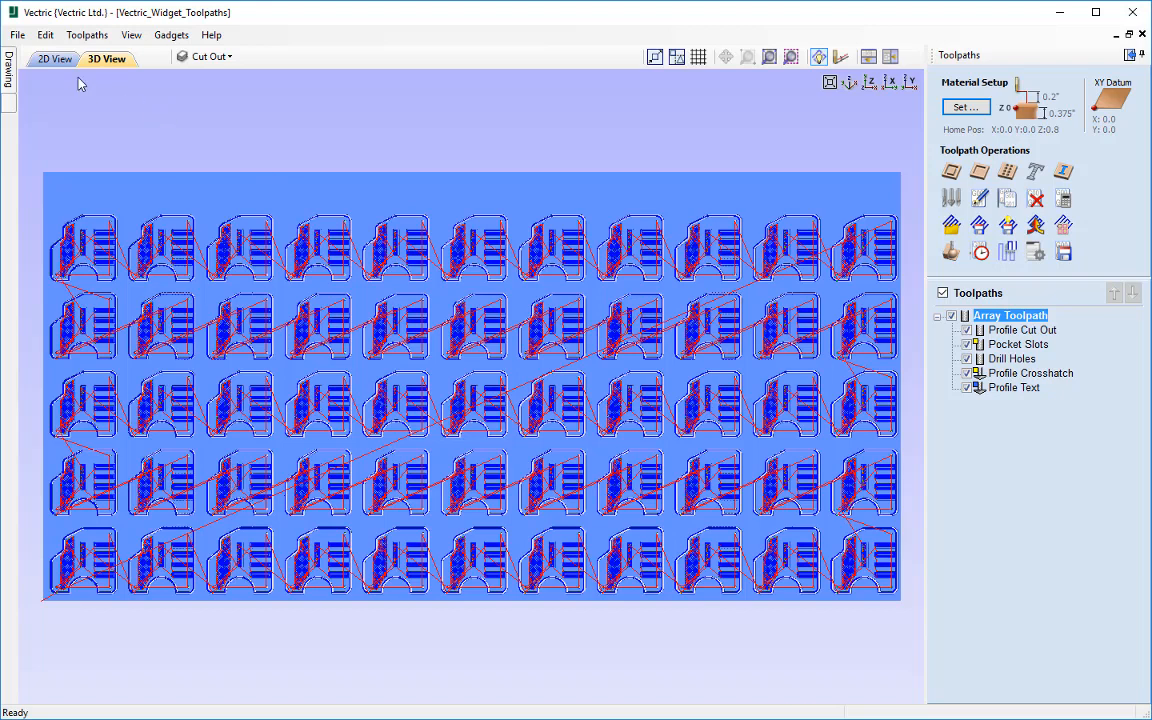
pyautogui.click(17, 35)
pyautogui.click(28, 69)
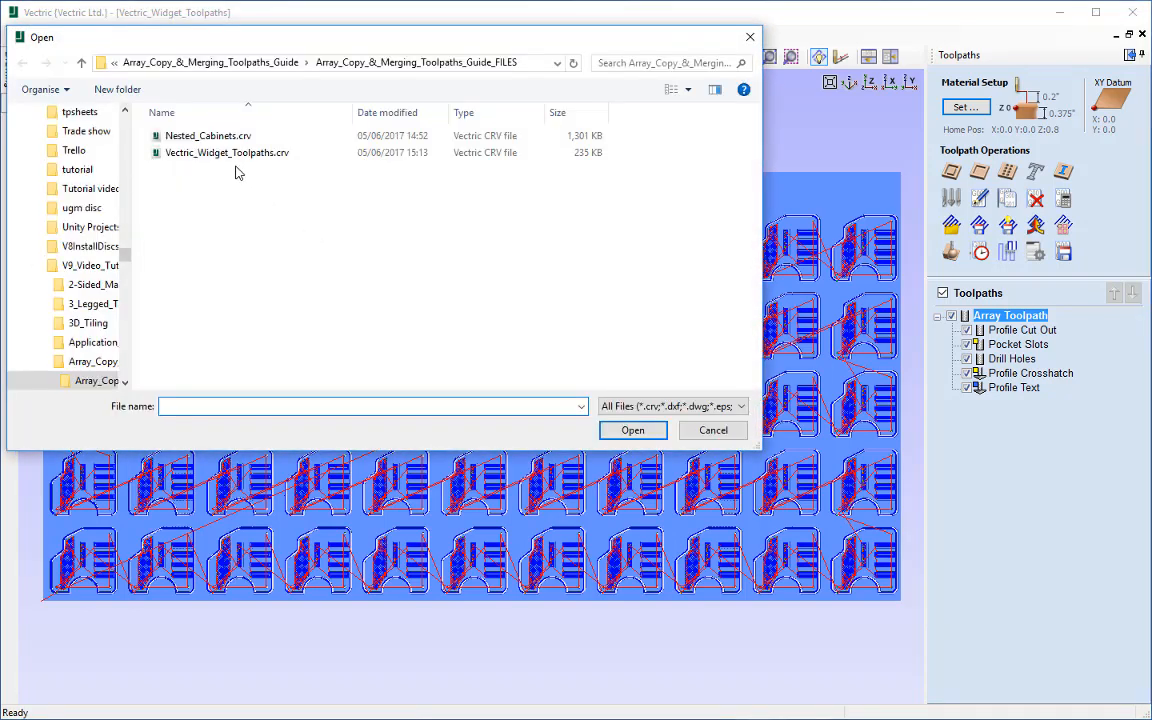
pyautogui.click(205, 136)
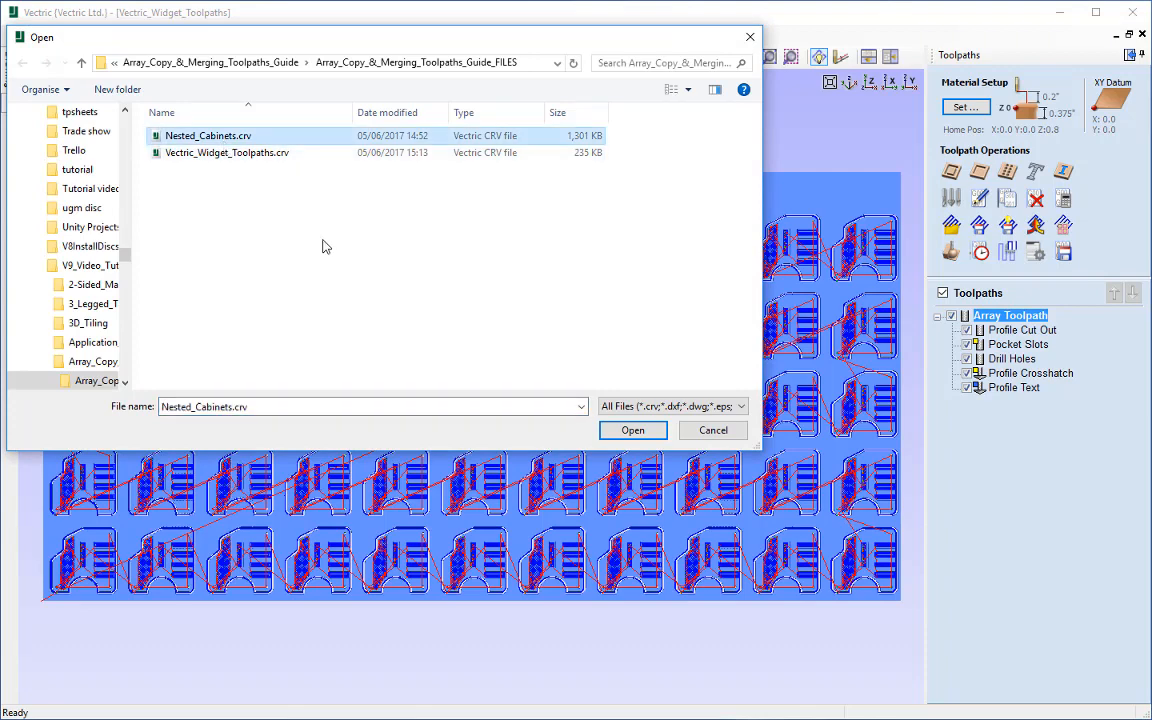
pyautogui.click(629, 430)
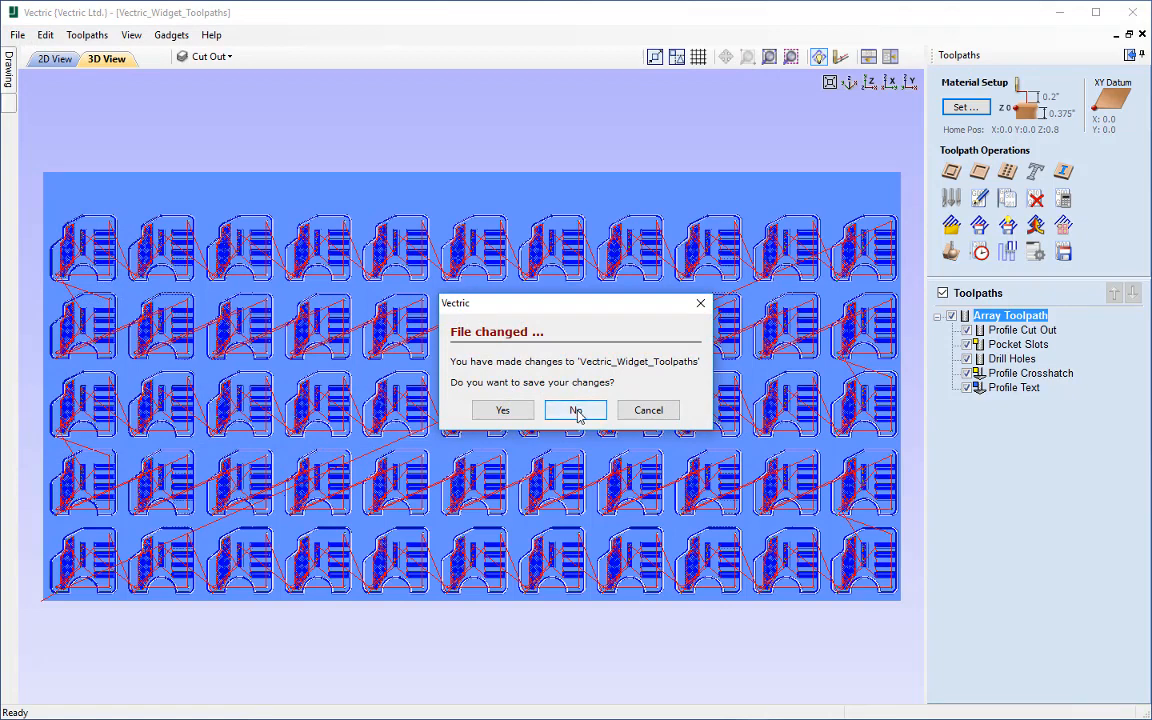
pyautogui.click(576, 412)
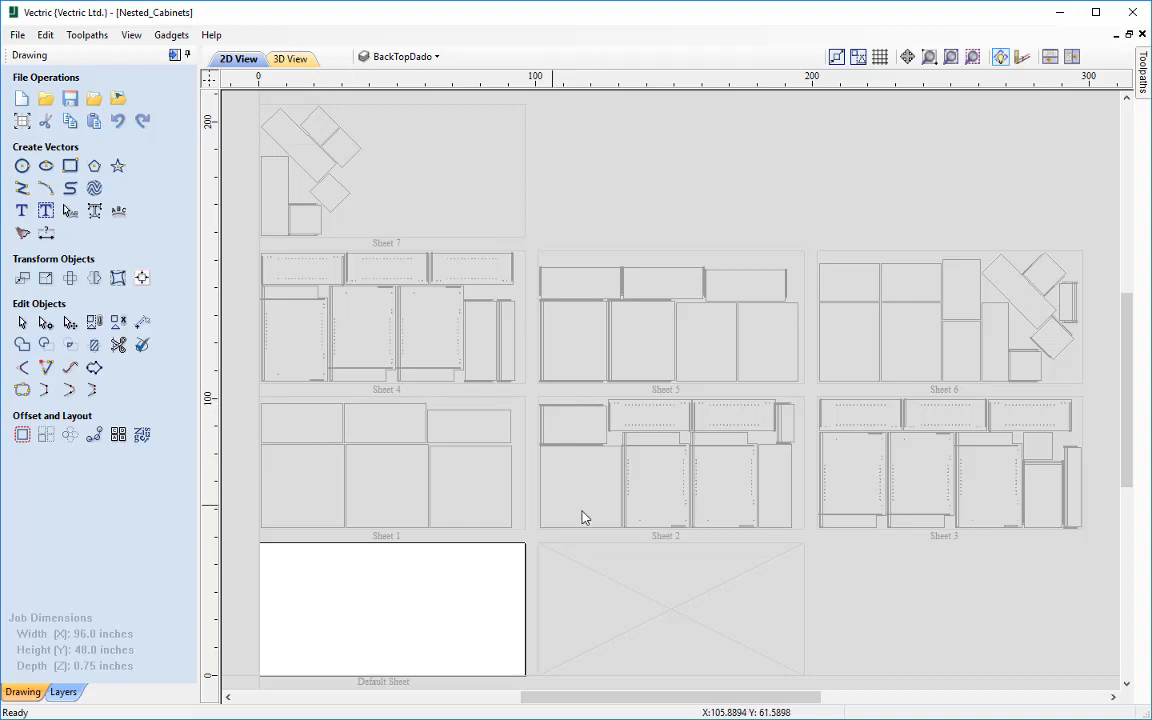
# Step: Look through the nested cabinets job's layer list, and switch from the drawing tools layout to the toolpaths layout
pyautogui.click(404, 58)
pyautogui.scroll(2, 551, 143)
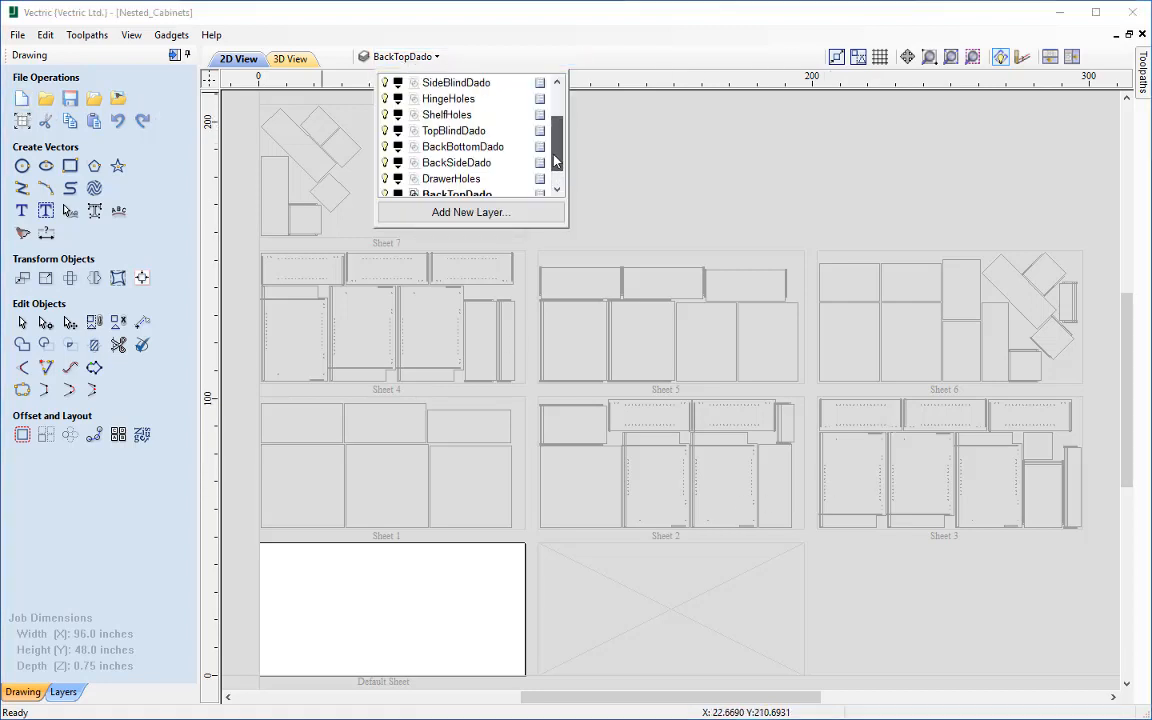
pyautogui.moveTo(551, 143); pyautogui.dragTo(549, 172)
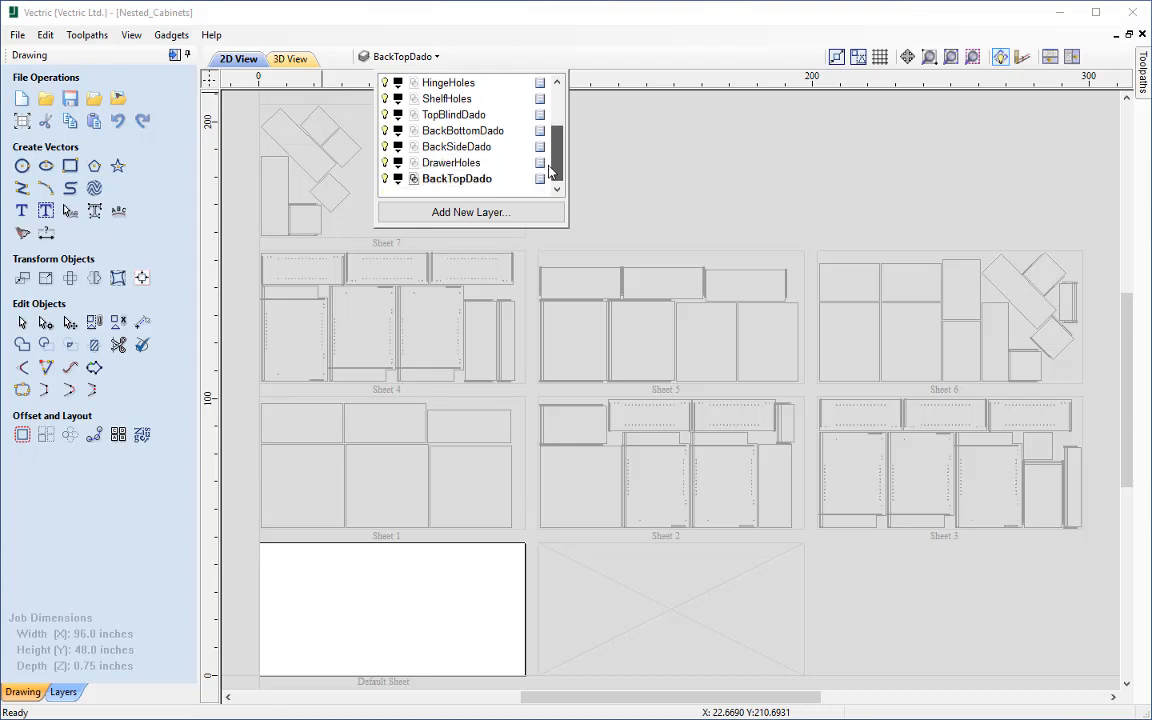
pyautogui.click(172, 58)
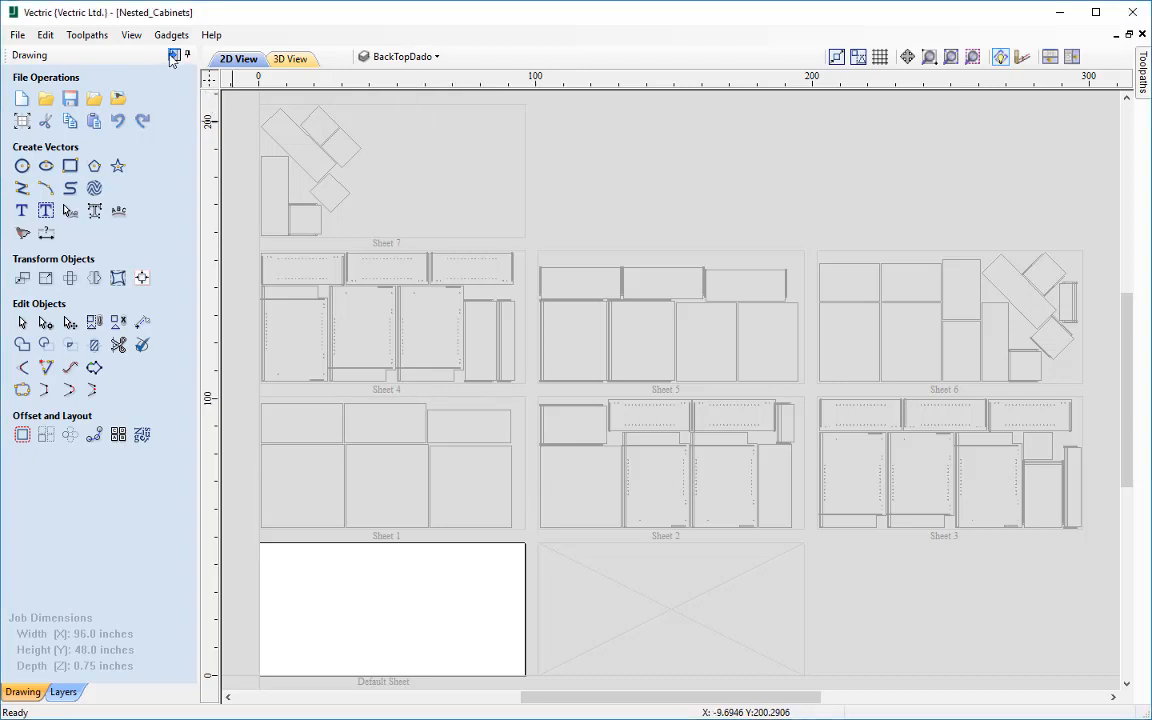
pyautogui.click(172, 57)
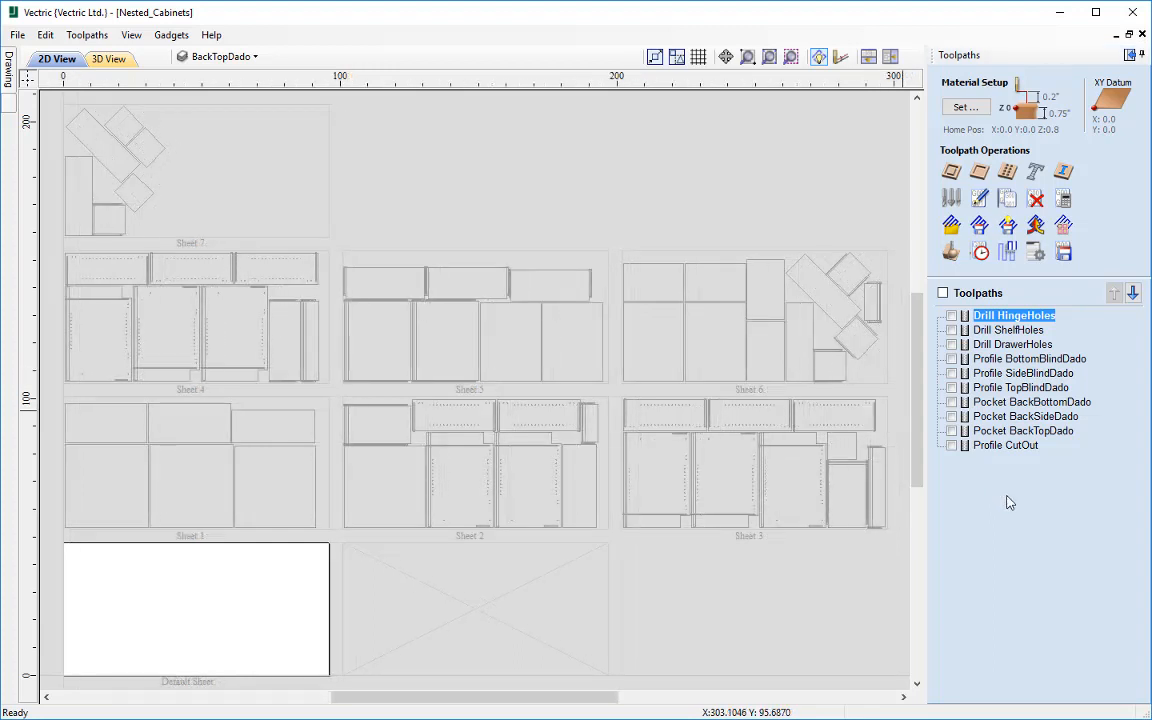
# Step: Make Sheet 3 of the nested cabinets the active sheet and frame it in the 2D view
pyautogui.click(785, 473)
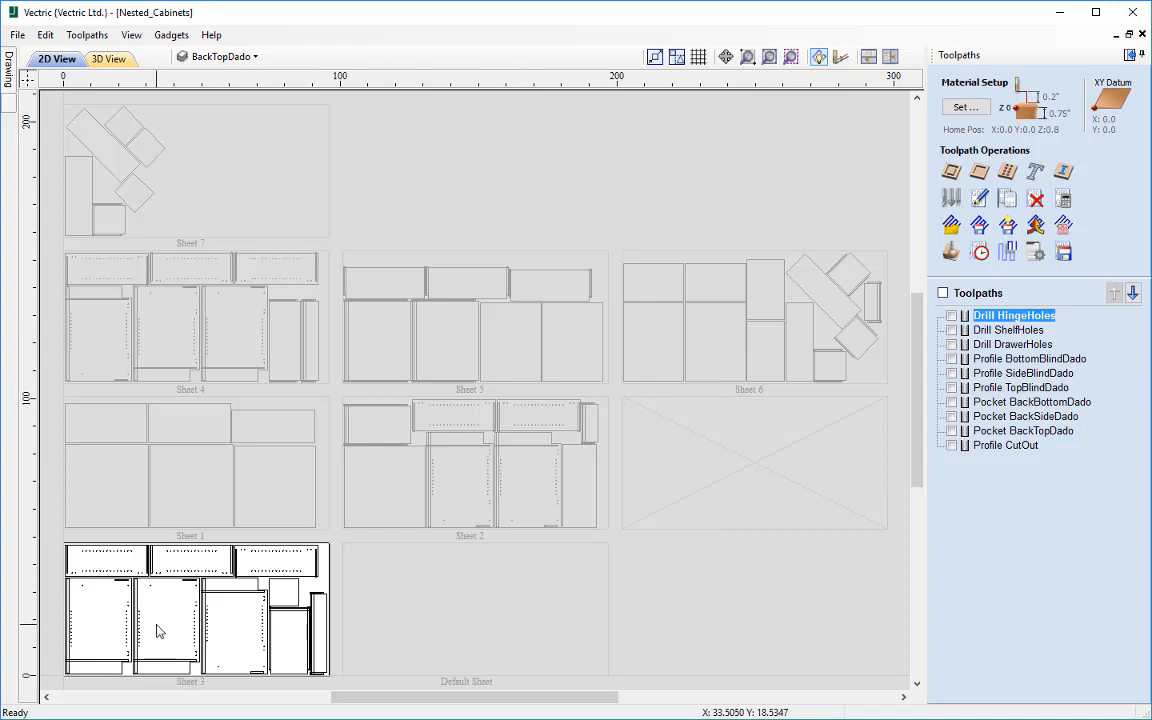
pyautogui.scroll(3, 378, 470)
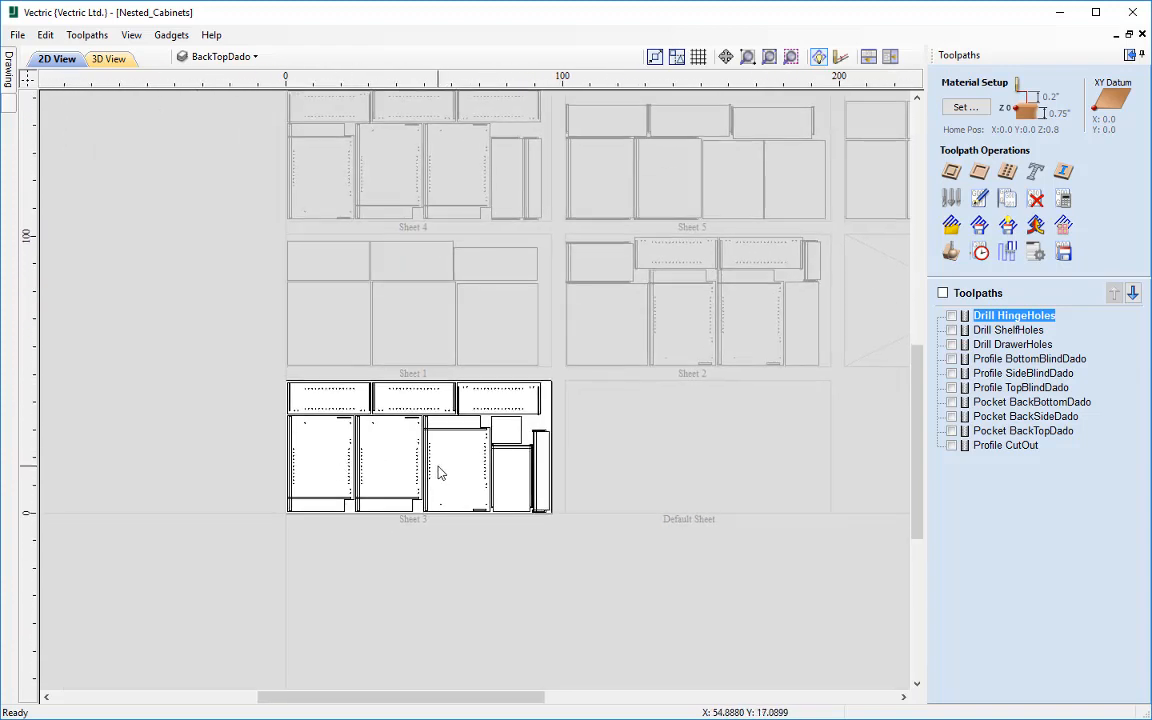
pyautogui.scroll(2, 434, 473)
pyautogui.scroll(1, 434, 466)
pyautogui.moveTo(434, 466); pyautogui.dragTo(485, 461, button='middle')
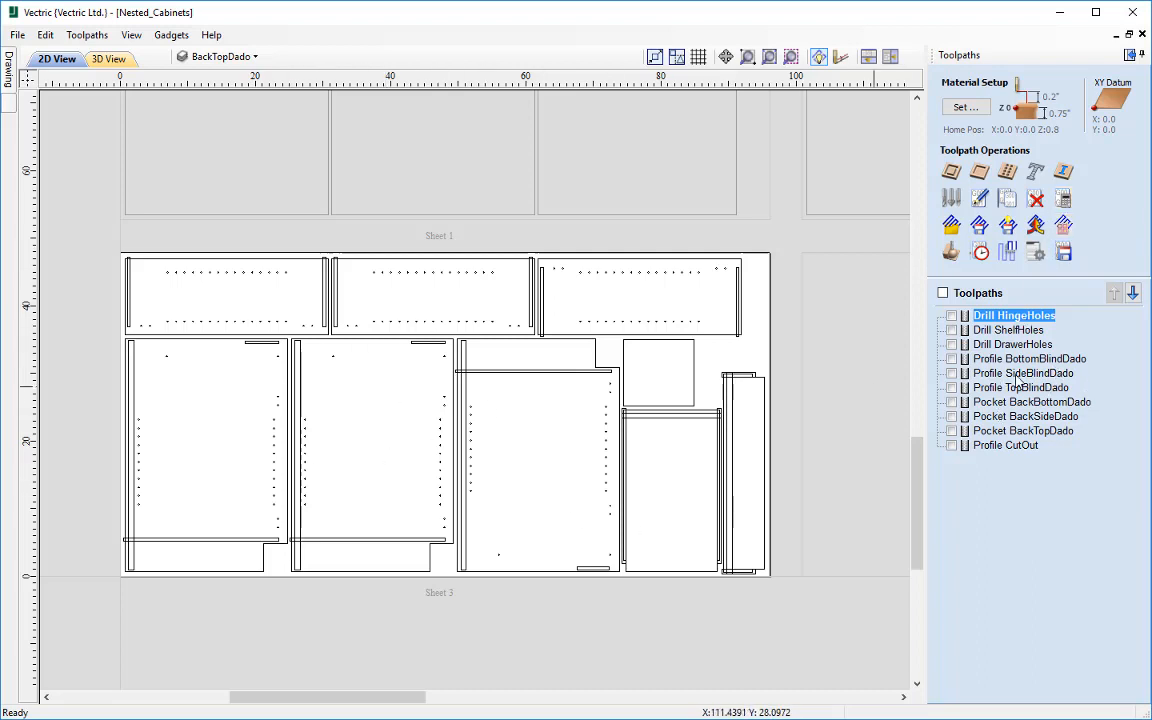
# Step: Recalculate all toolpaths for the parts on Sheet 3 and simulate all of them in the 3D preview
pyautogui.moveTo(1026, 381)
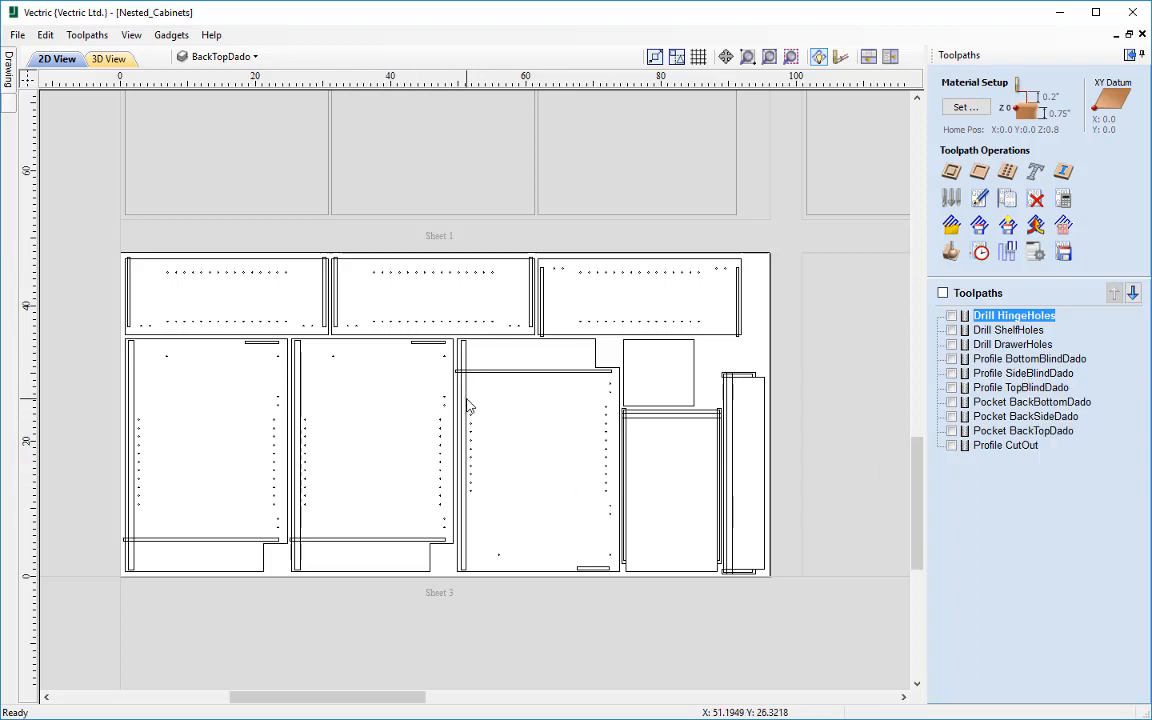
pyautogui.click(1063, 225)
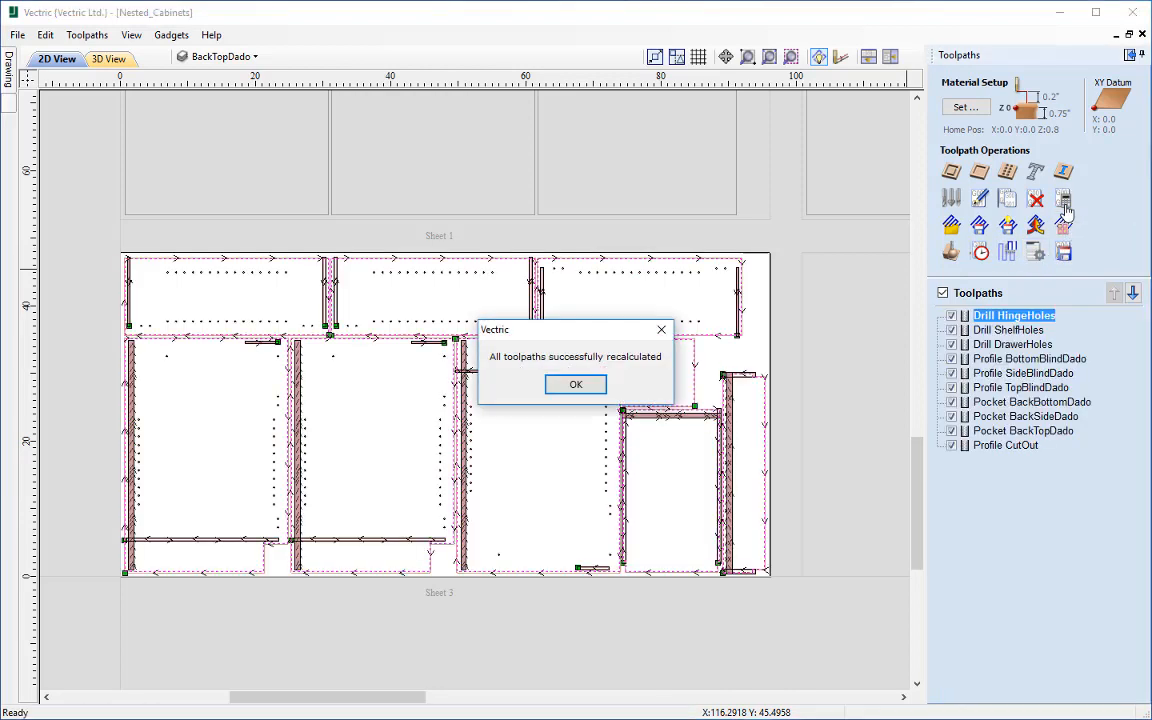
pyautogui.click(578, 385)
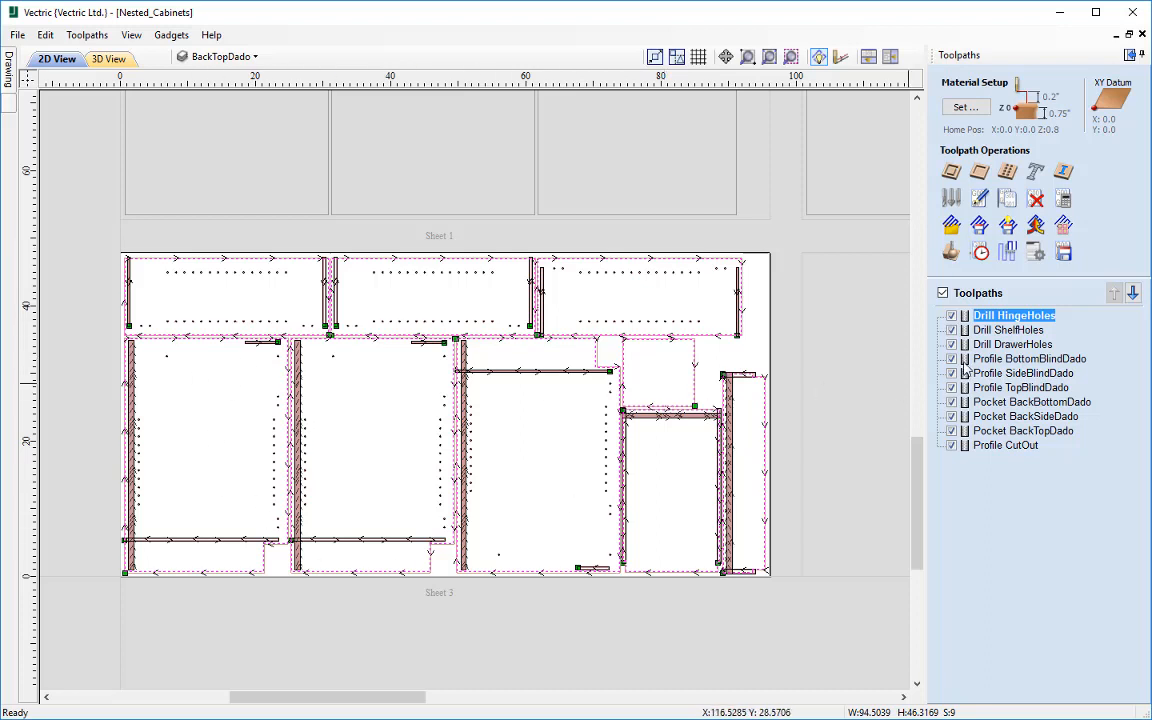
pyautogui.click(952, 253)
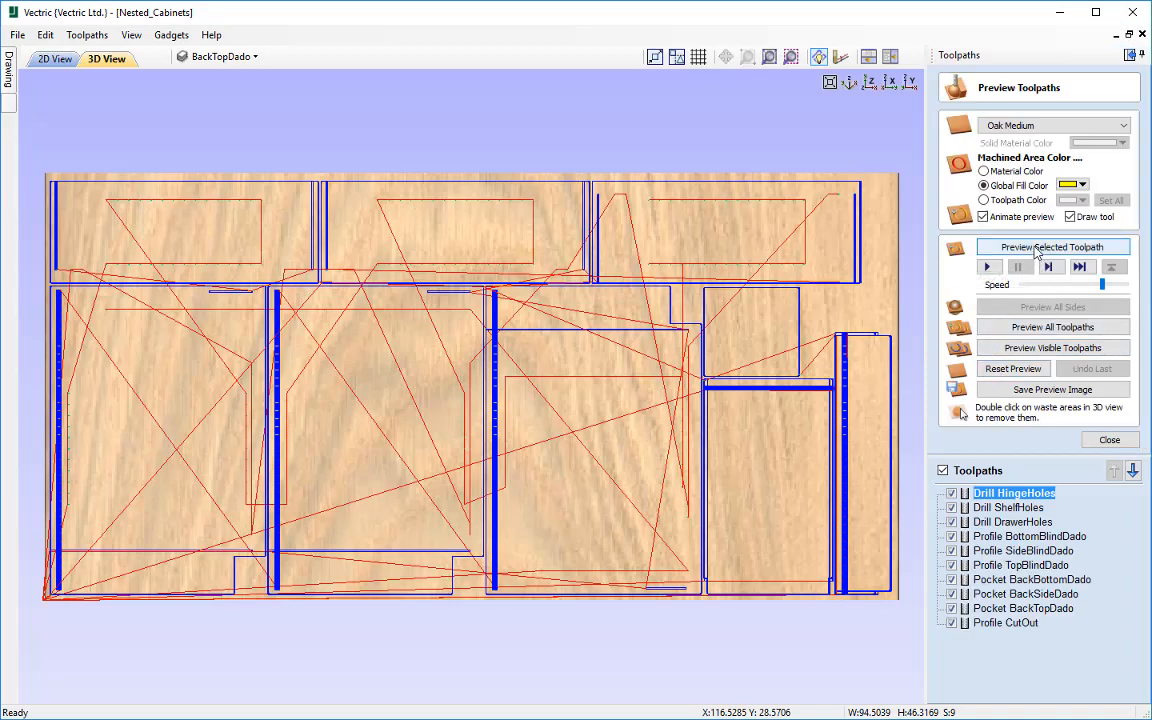
pyautogui.click(1052, 329)
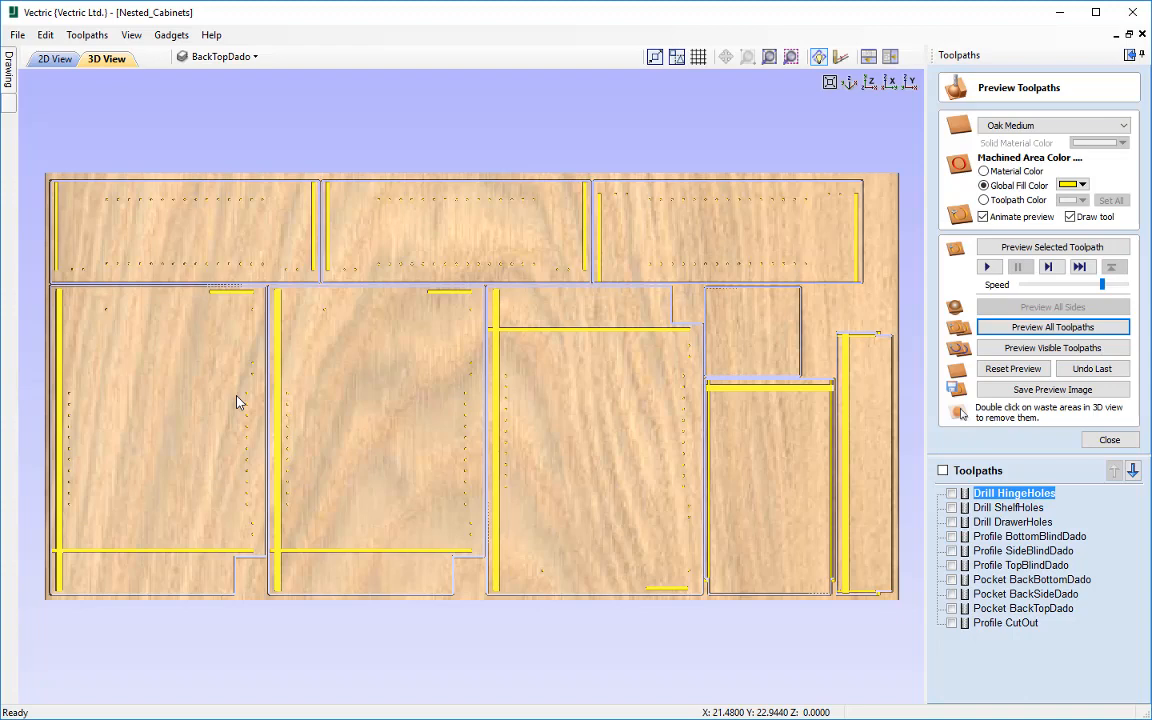
pyautogui.click(1108, 441)
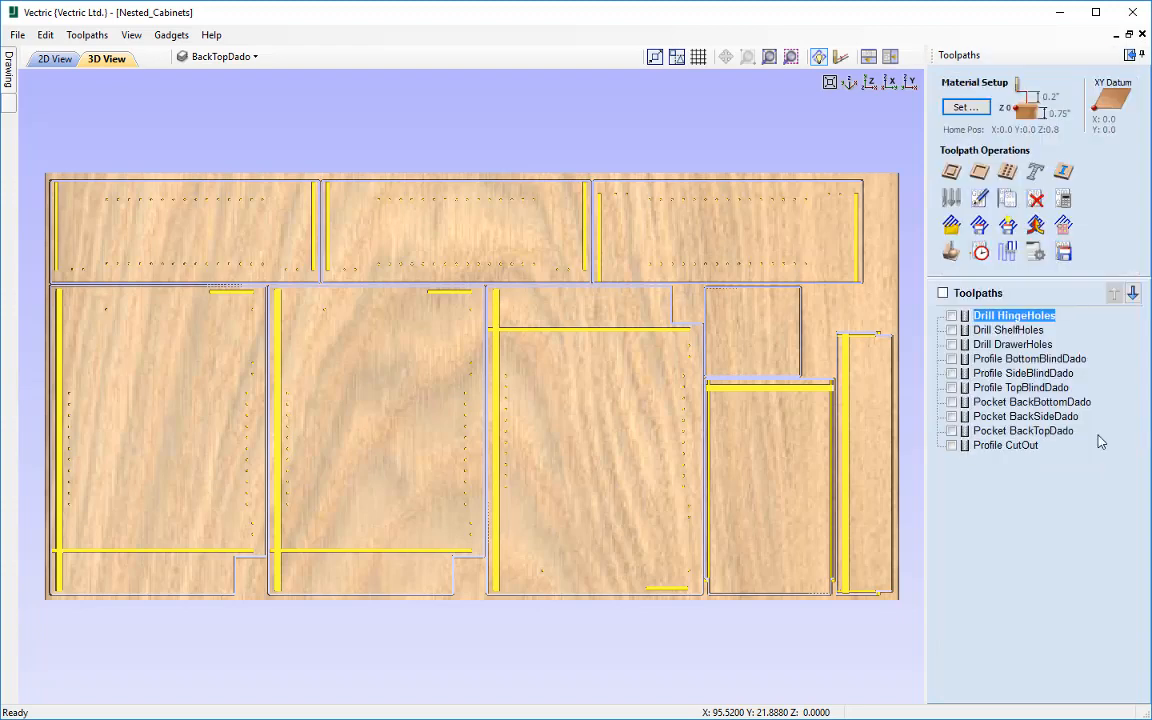
# Step: Start a merged toolpath for Sheet 3 and include all of its drill, profile and pocket toolpaths
pyautogui.click(1036, 226)
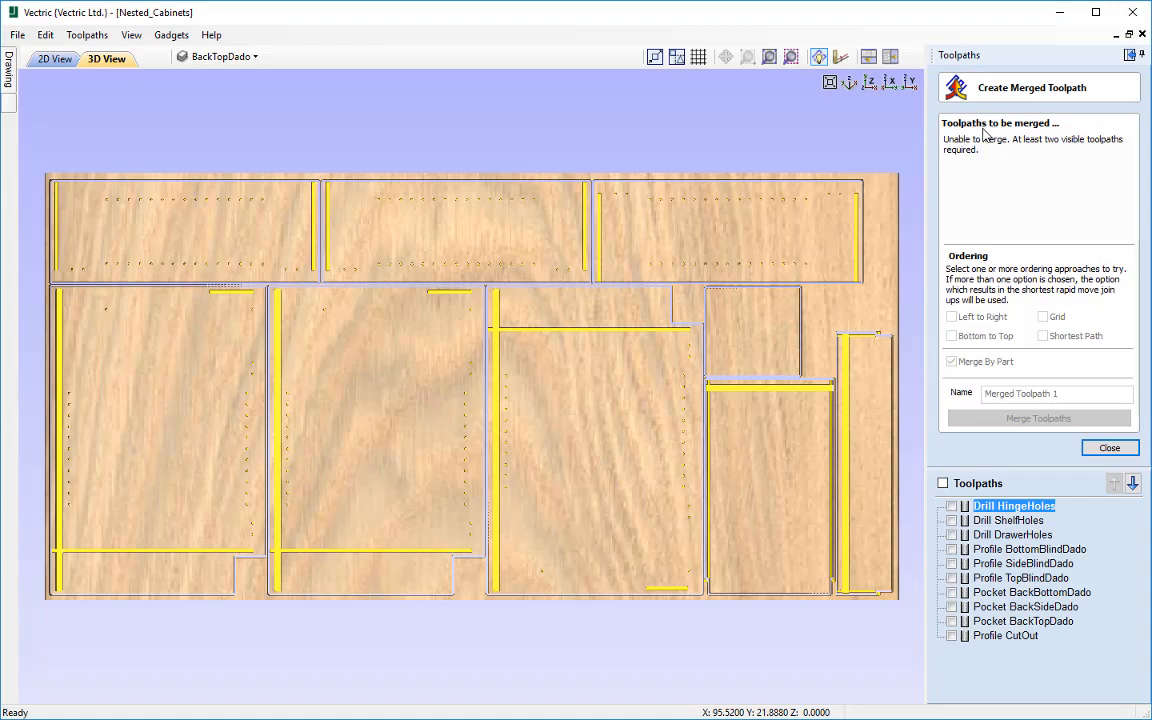
pyautogui.click(944, 485)
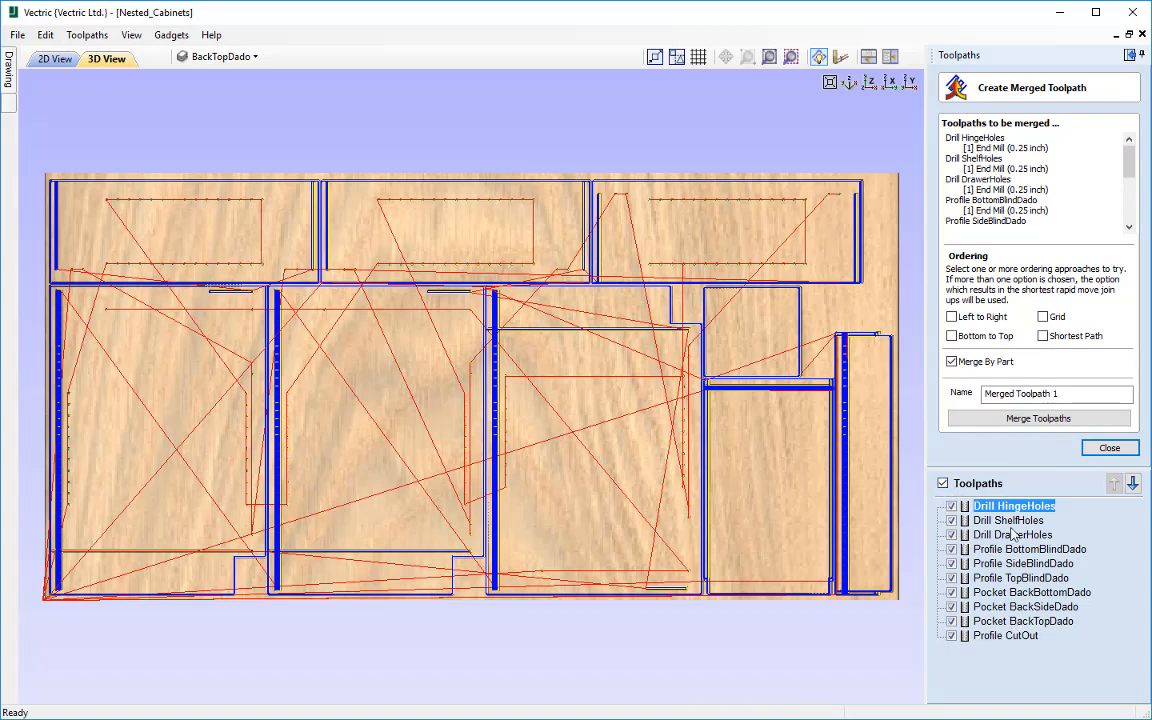
pyautogui.moveTo(976, 568)
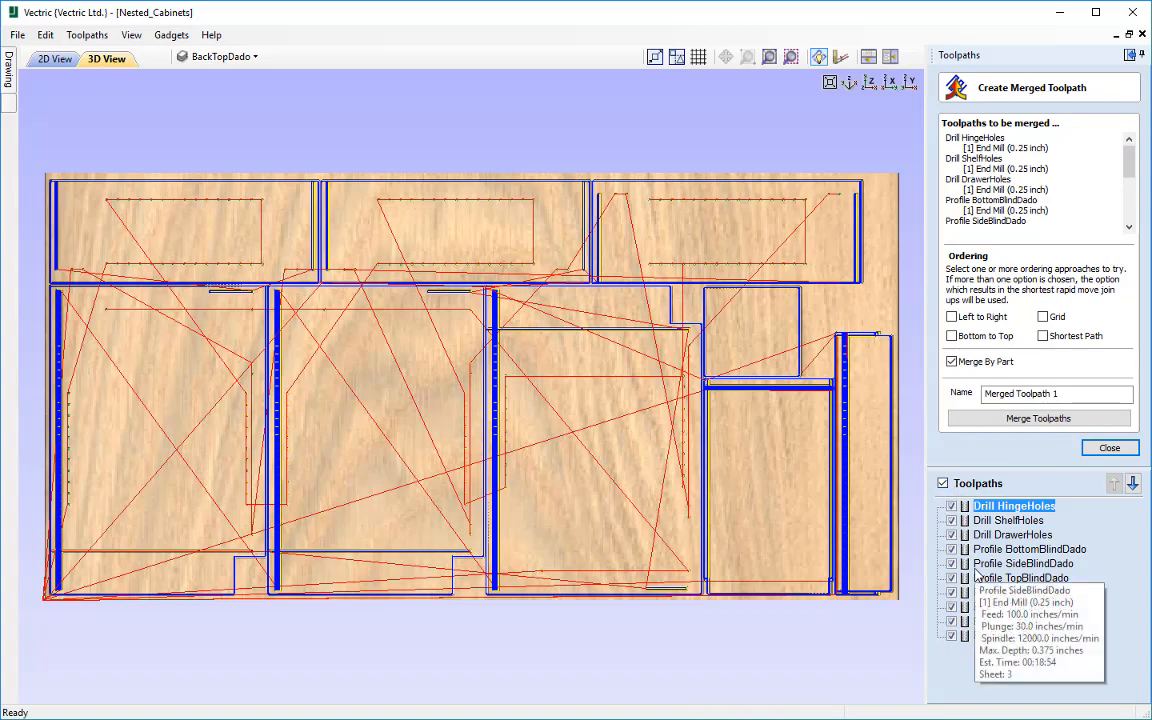
pyautogui.moveTo(1129, 156)
pyautogui.mouseDown()
pyautogui.moveTo(1133, 208)
pyautogui.moveTo(1127, 153)
pyautogui.mouseUp()
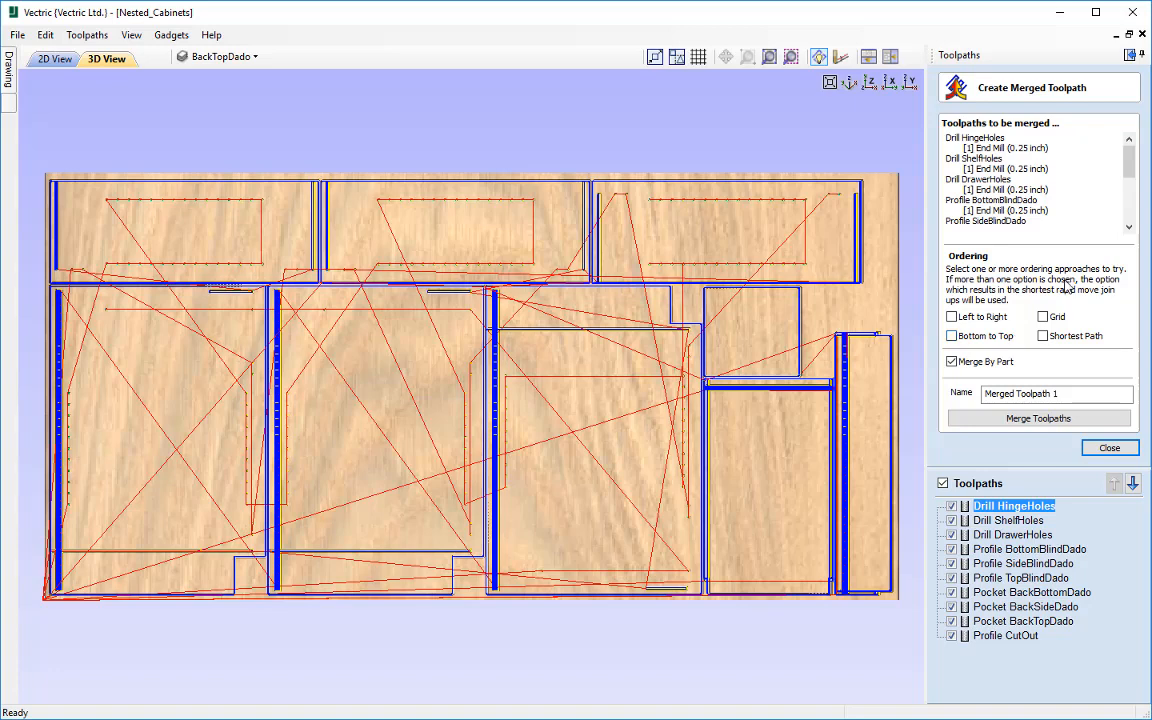
# Step: Turn off merging by part and enable the Left to Right, Bottom to Top, Grid and Shortest Path orderings
pyautogui.click(951, 362)
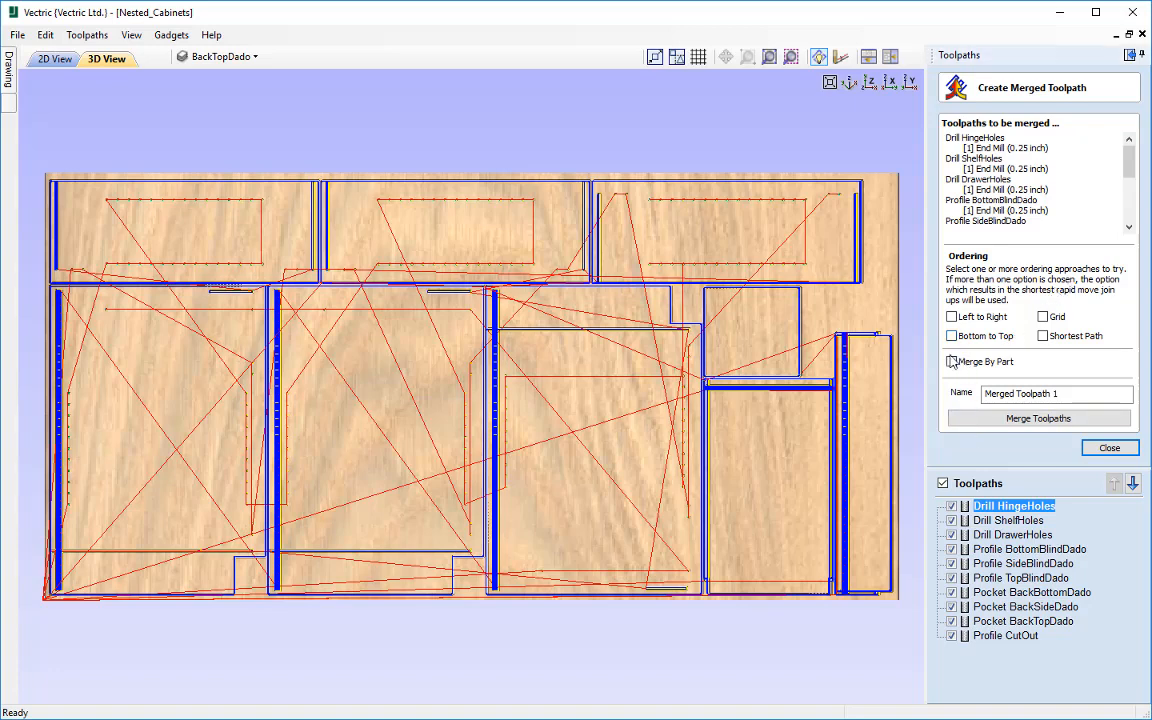
pyautogui.click(951, 317)
pyautogui.click(952, 336)
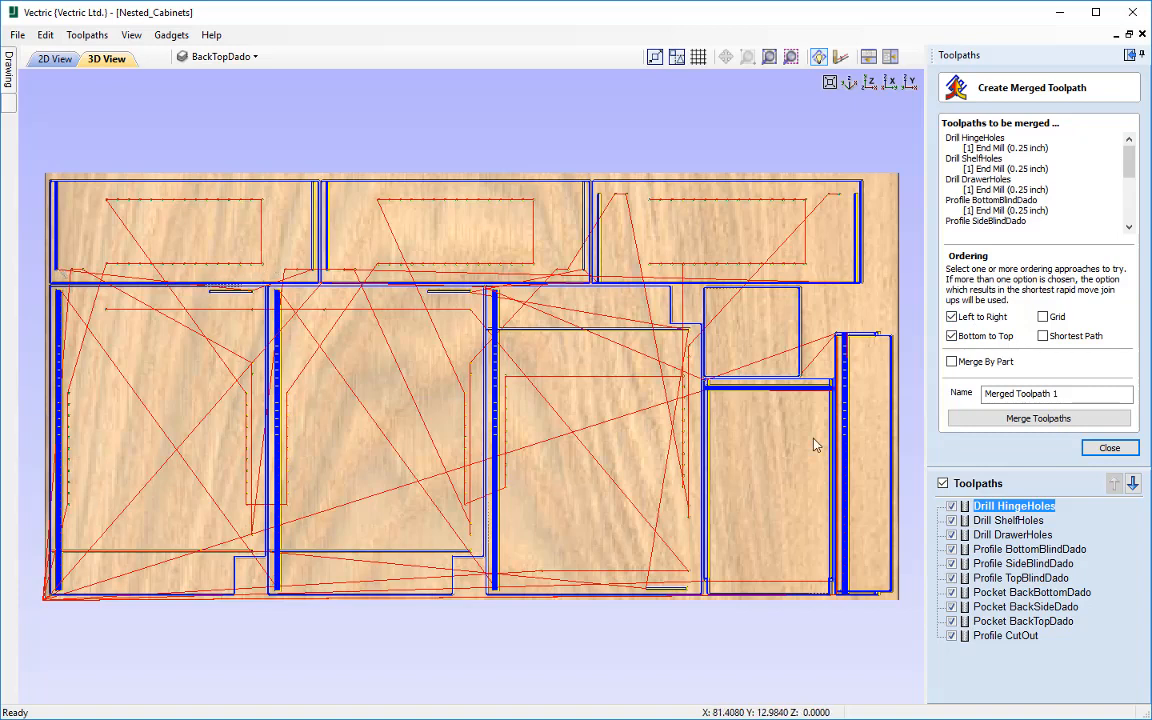
pyautogui.click(1043, 317)
pyautogui.click(1042, 336)
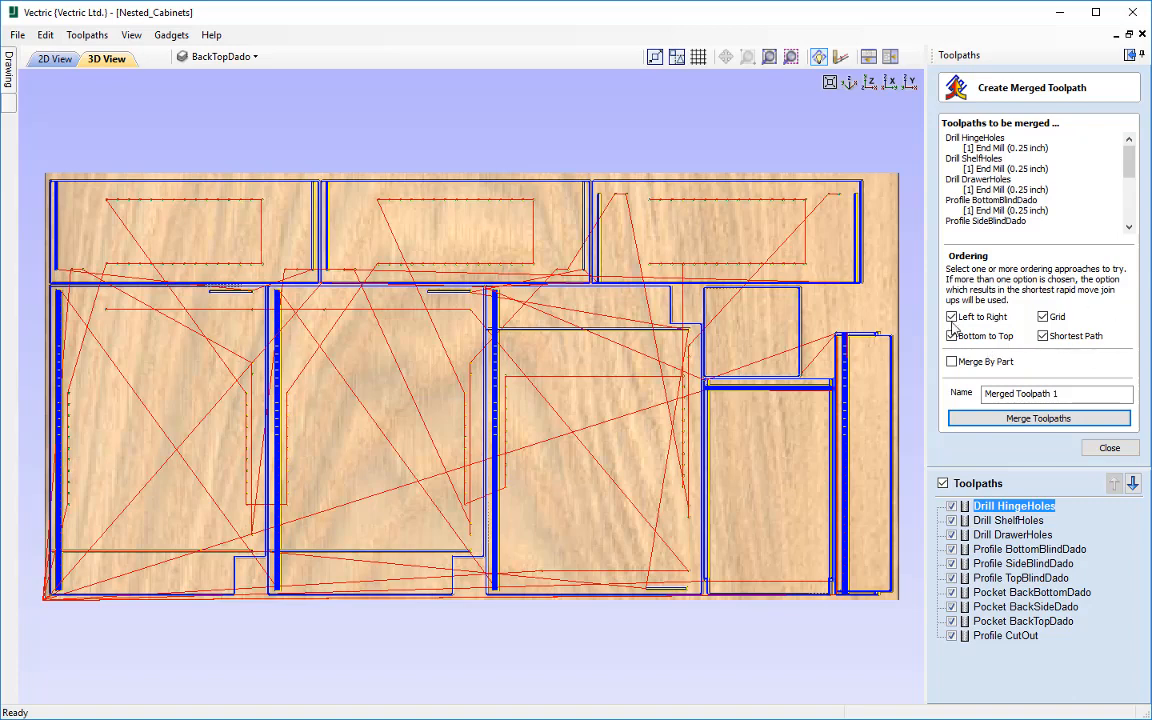
# Step: Name the result "Merged Toolpath" and merge the toolpaths, accepting that the cutting order may change
pyautogui.click(1072, 393)
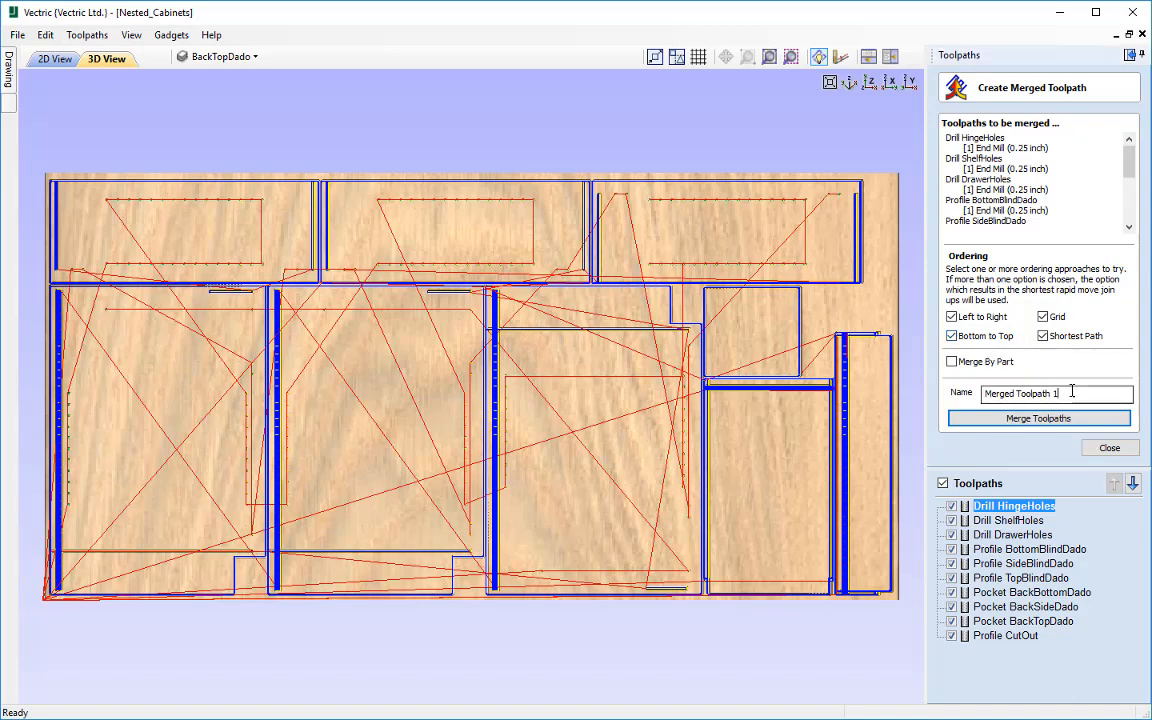
pyautogui.press('BackSpace')
pyautogui.press('BackSpace')
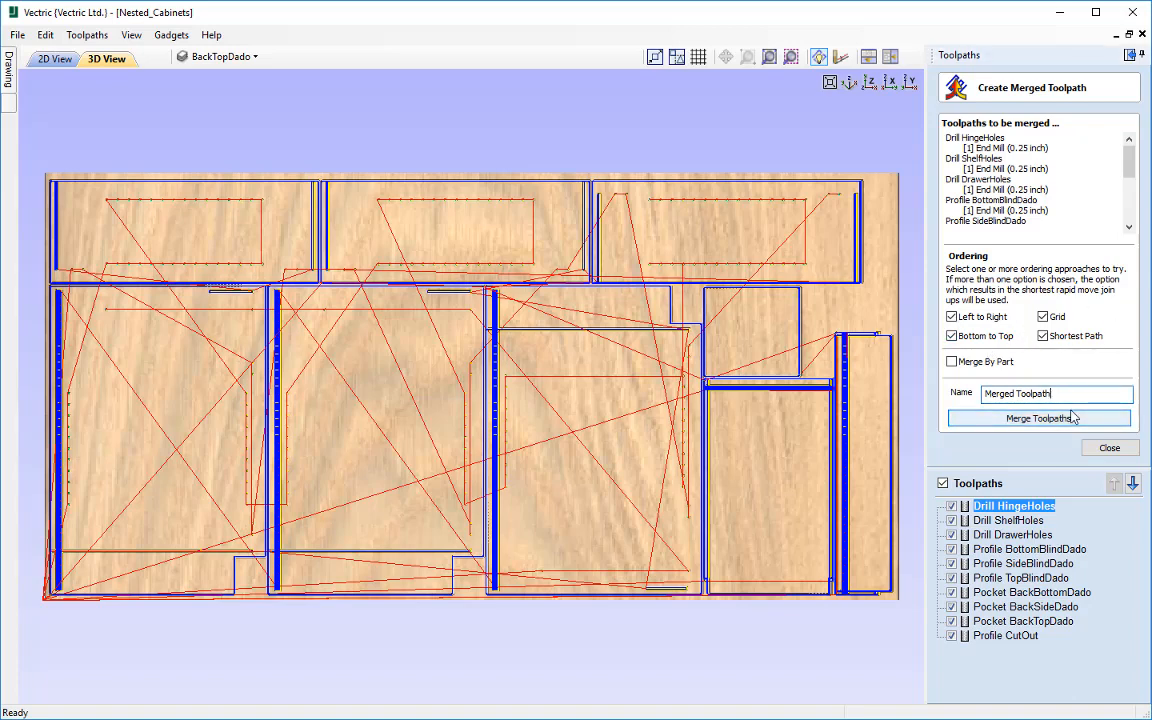
pyautogui.click(1059, 423)
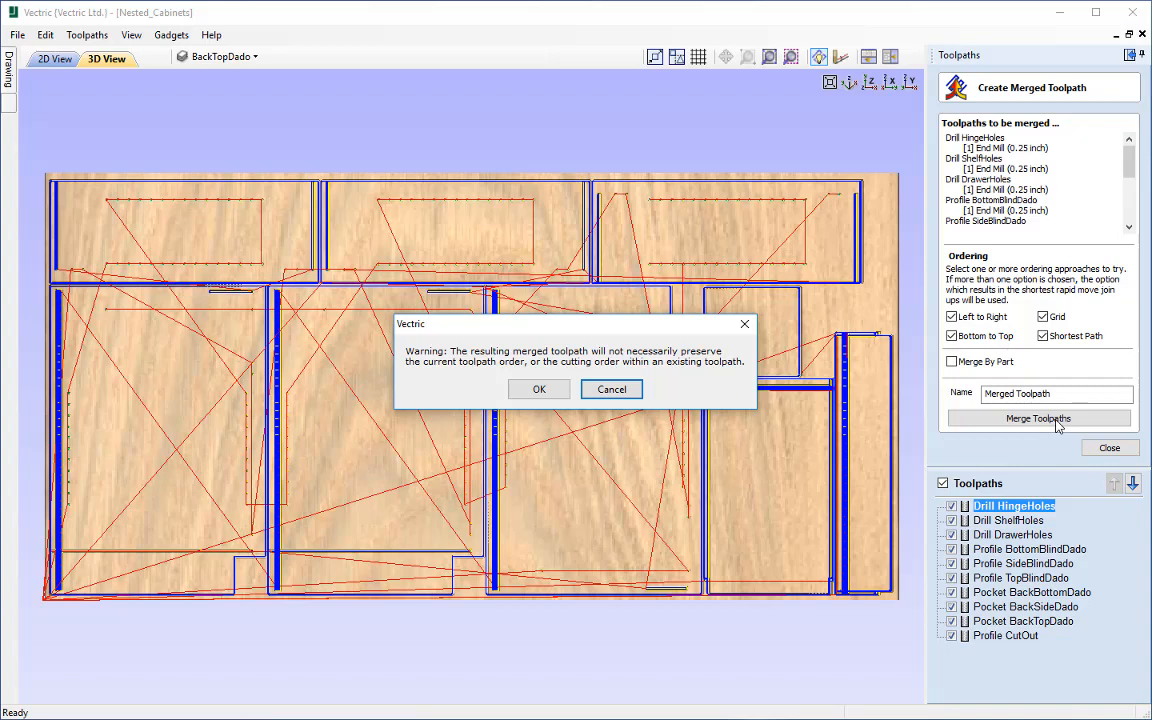
pyautogui.click(539, 389)
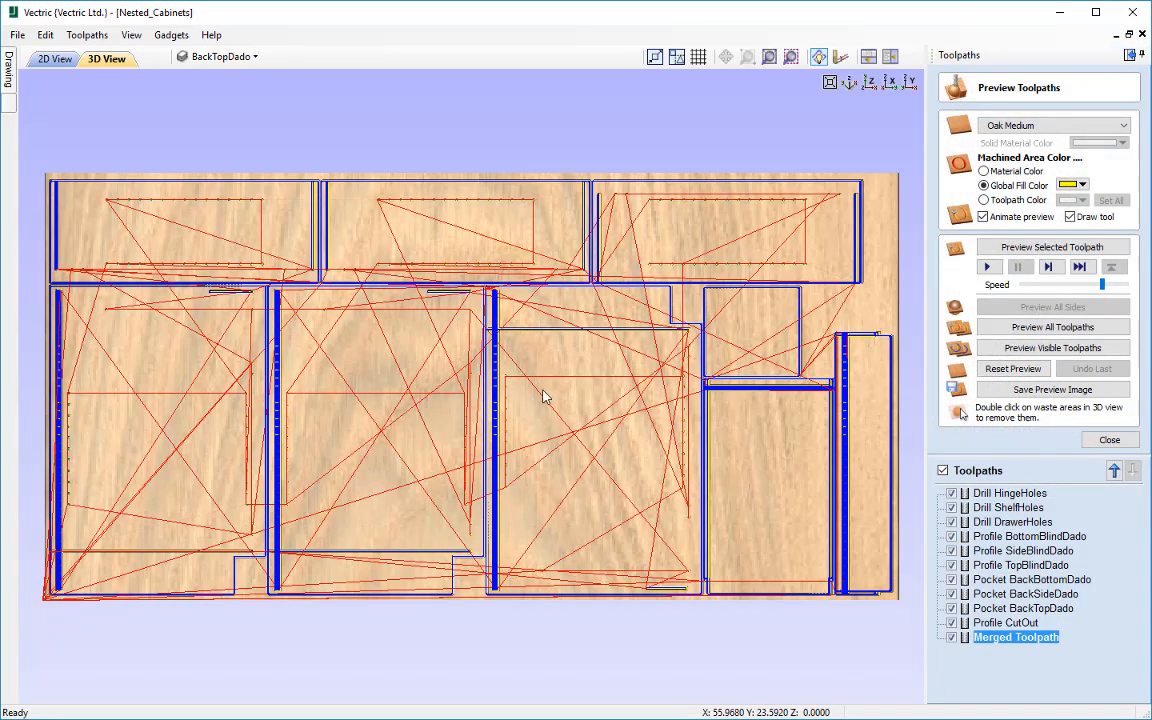
# Step: Reset the preview and simulate Merged Toolpath at a reduced animation speed
pyautogui.click(1005, 370)
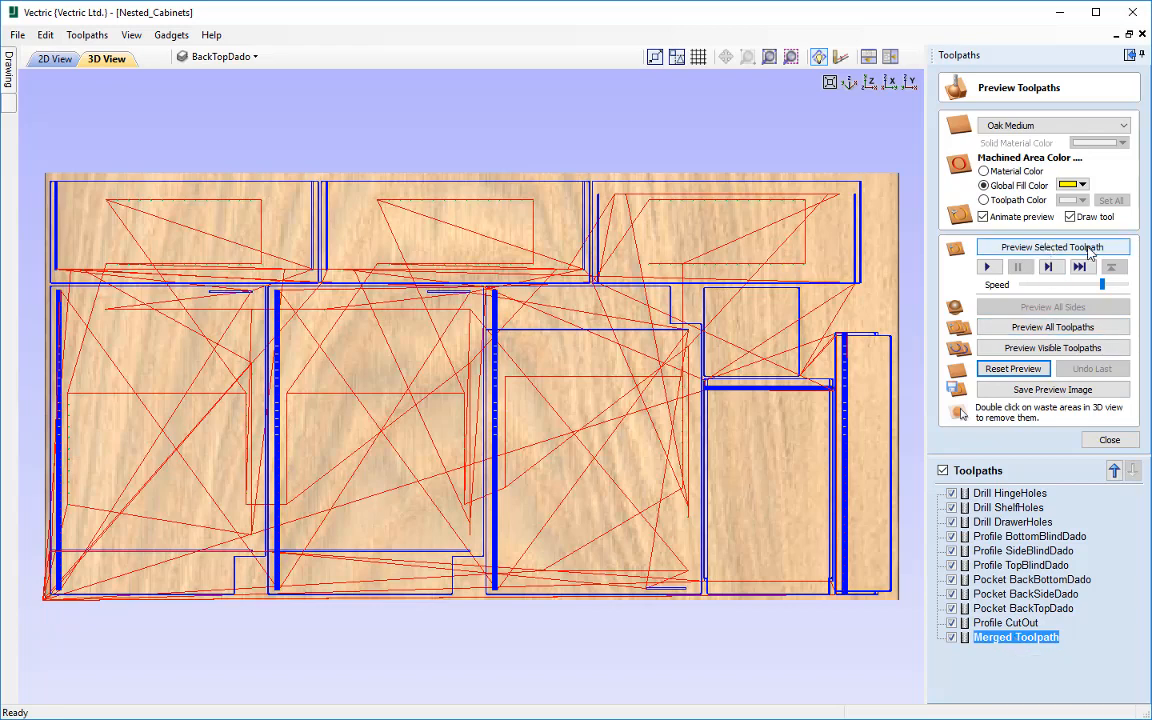
pyautogui.moveTo(1103, 287); pyautogui.dragTo(1079, 285)
pyautogui.click(1047, 250)
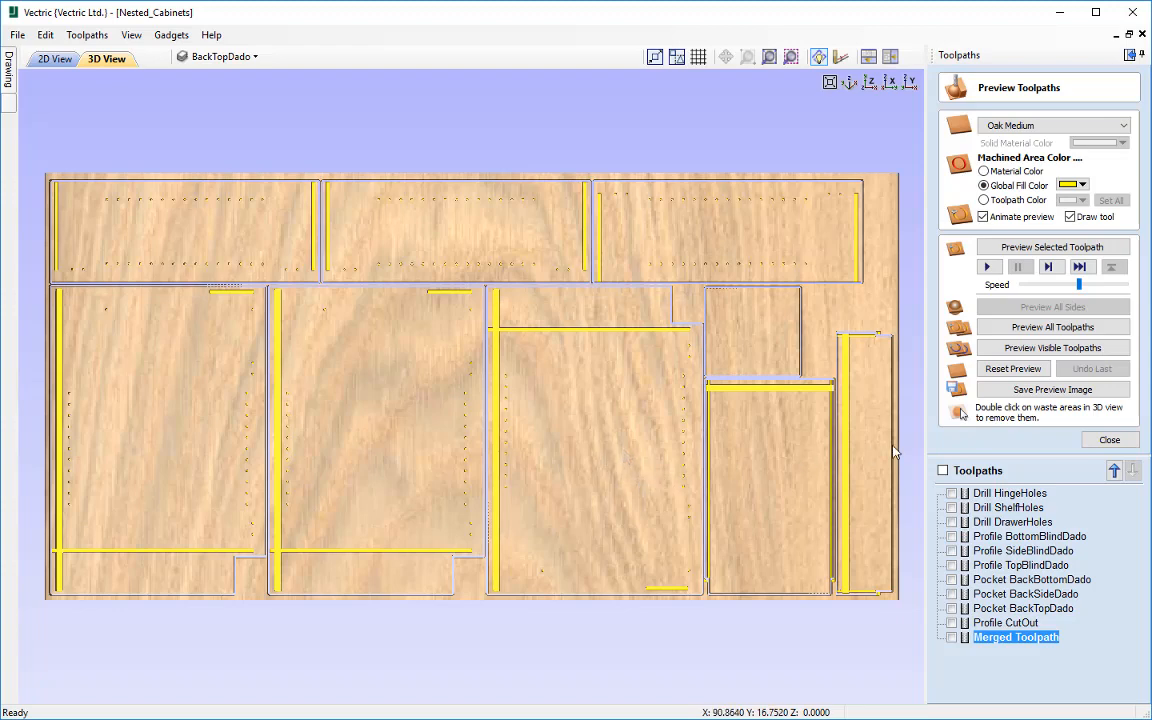
pyautogui.click(1096, 442)
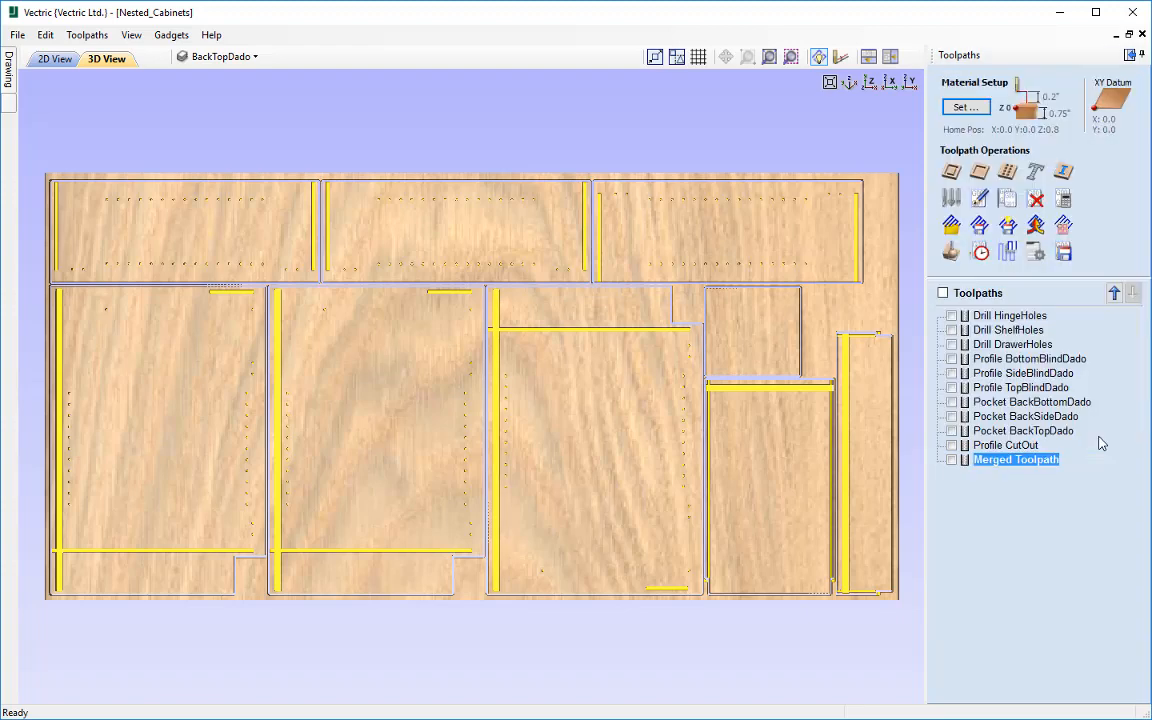
# Step: Merge the original toolpaths by part, ordered Left to Right, as "Merged Toolpath Left to Right", leaving out the existing Merged Toolpath
pyautogui.click(1037, 228)
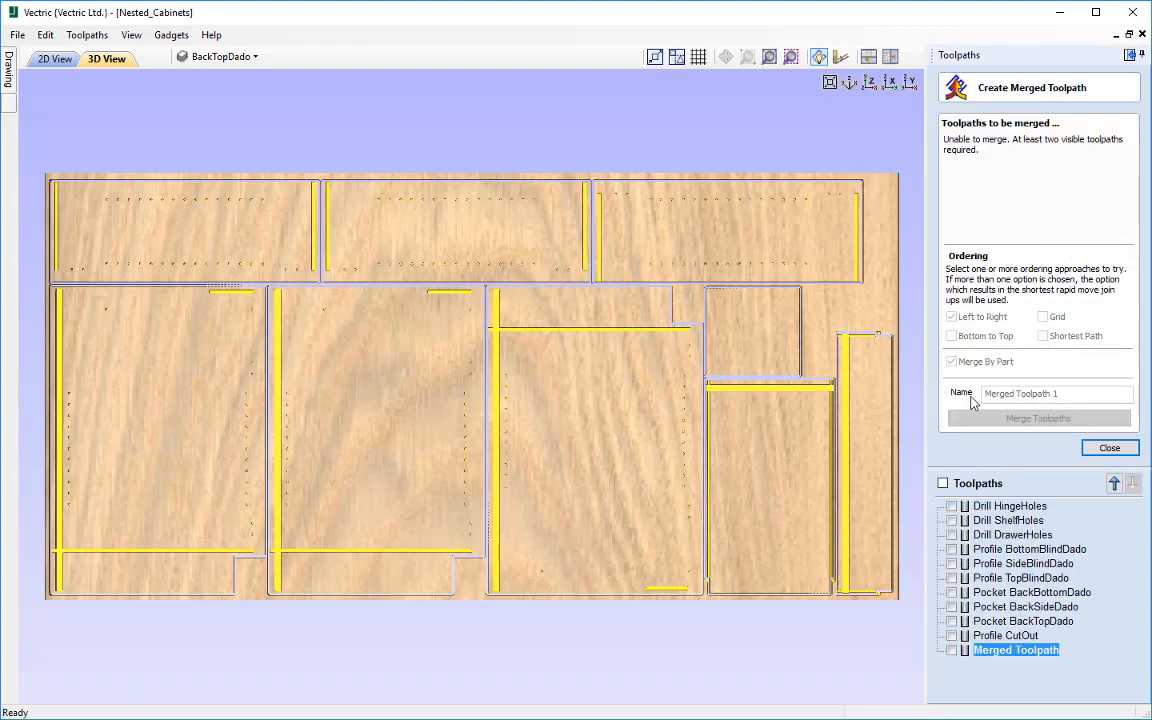
pyautogui.click(943, 483)
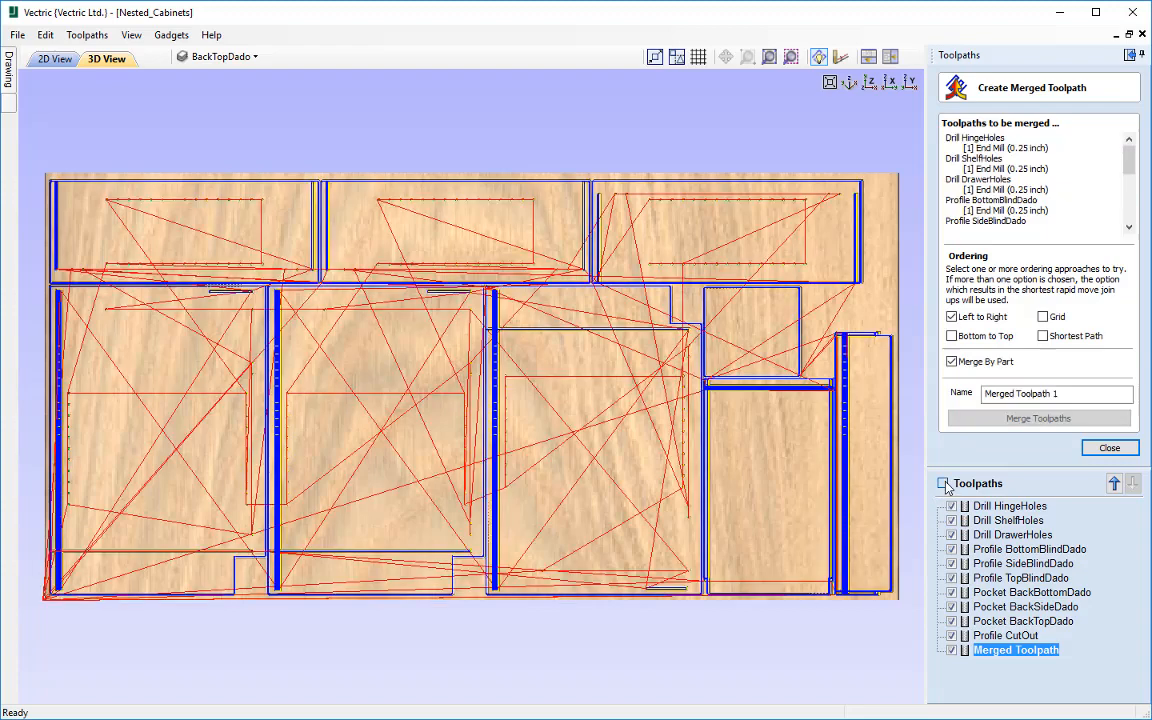
pyautogui.click(952, 651)
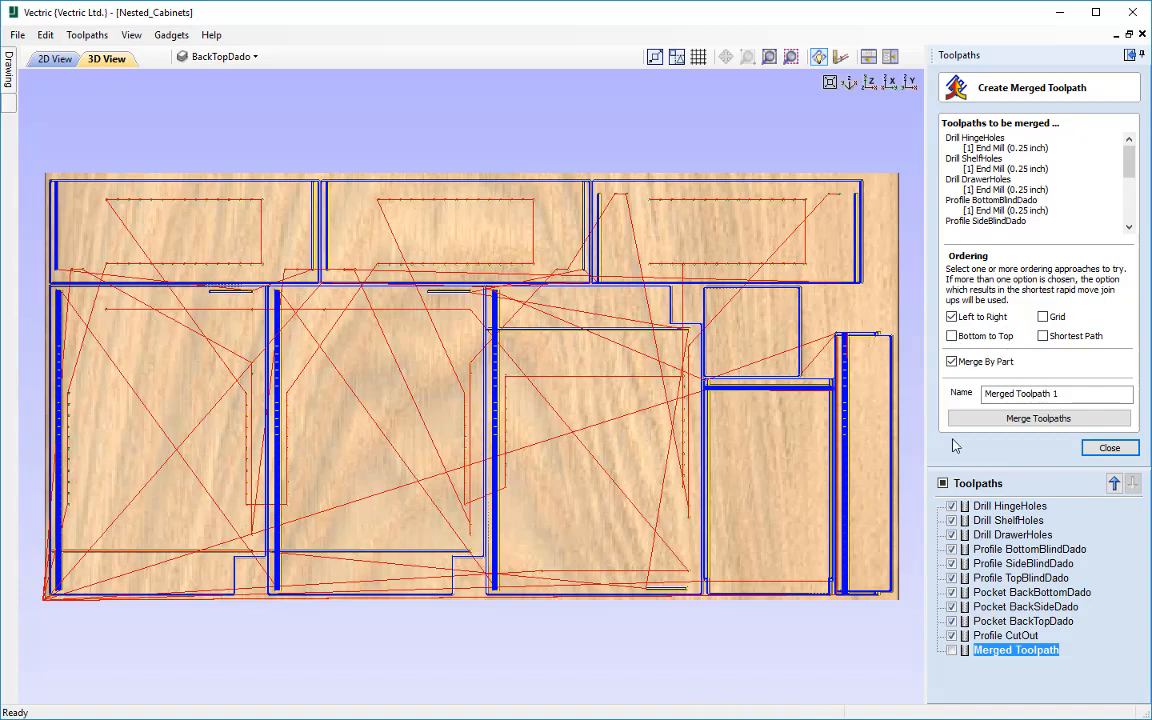
pyautogui.click(1064, 394)
pyautogui.press('BackSpace')
pyautogui.press('BackSpace')
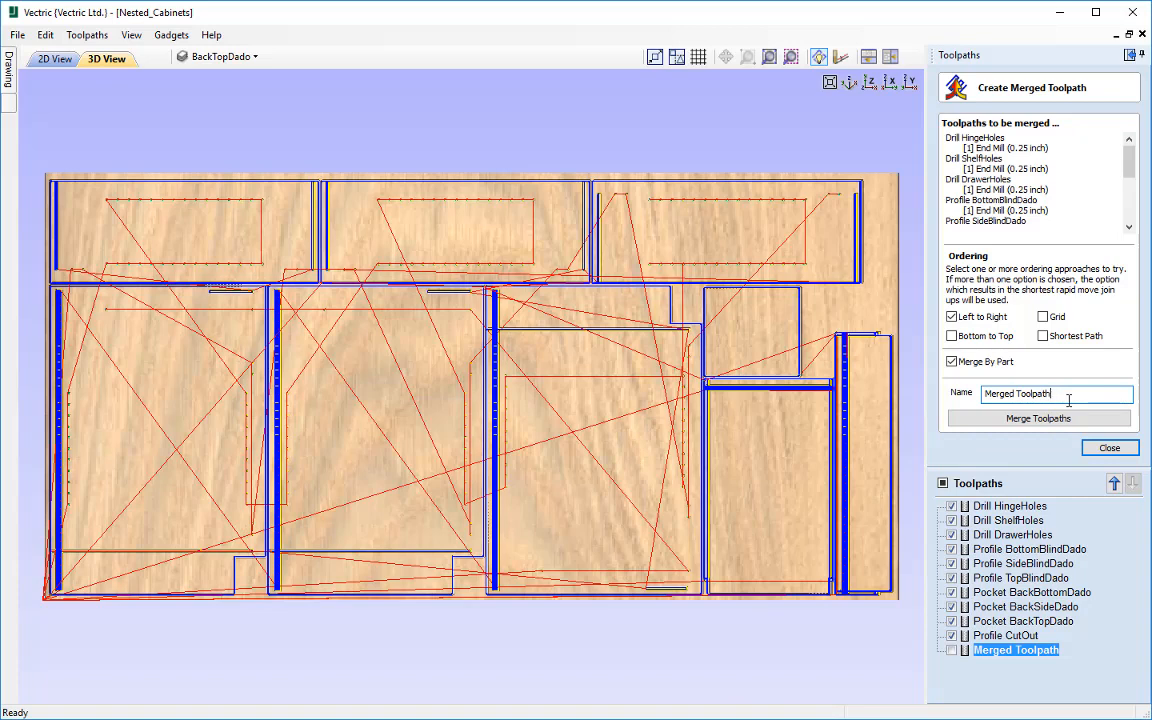
pyautogui.write('Left to Right')
pyautogui.click(1018, 420)
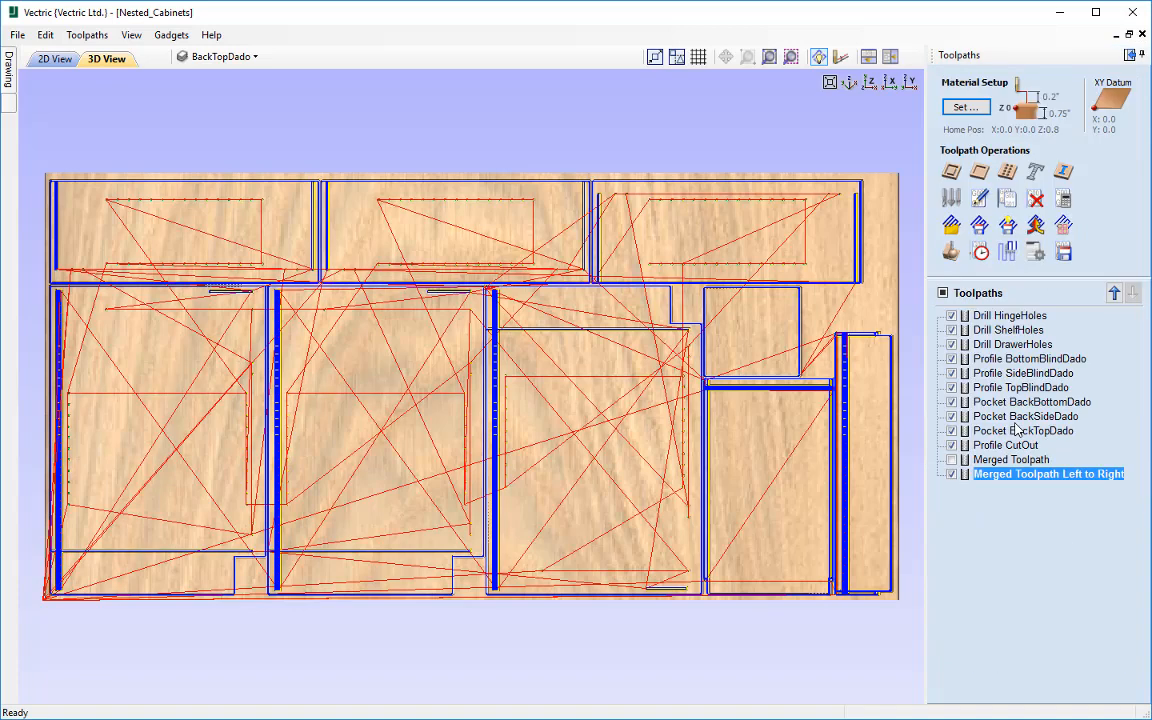
# Step: Simulate Merged Toolpath Left to Right on a reset preview, raising the animation speed to maximum during the run
pyautogui.click(949, 254)
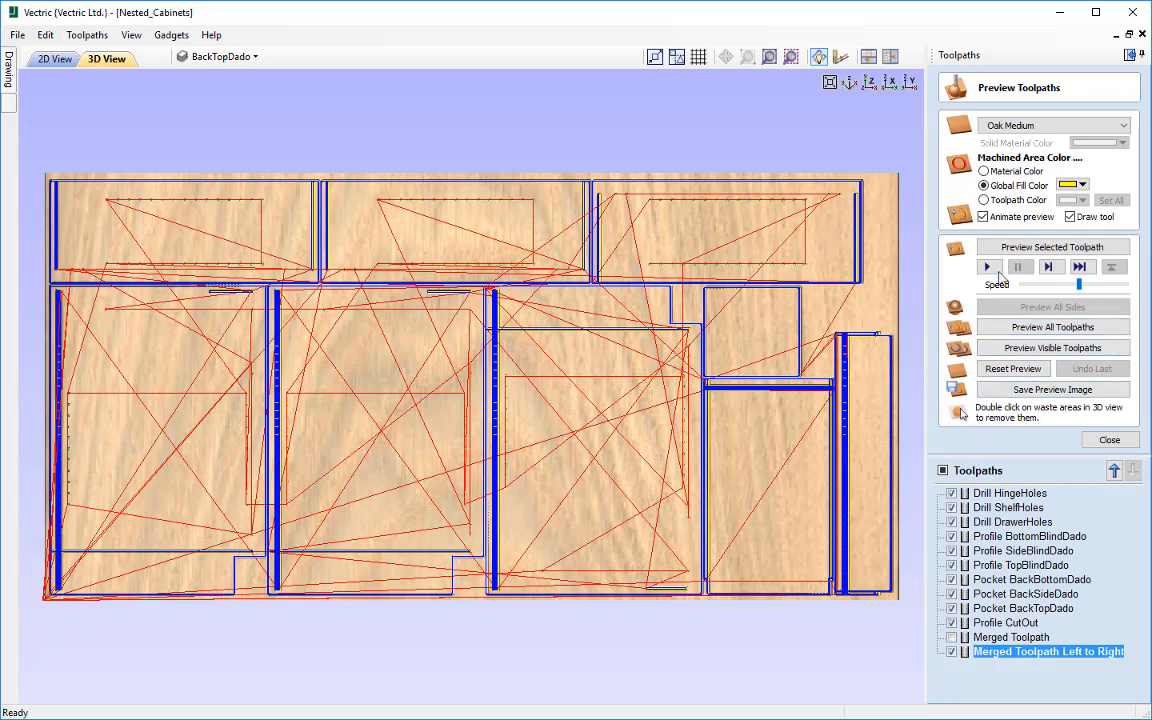
pyautogui.click(1013, 368)
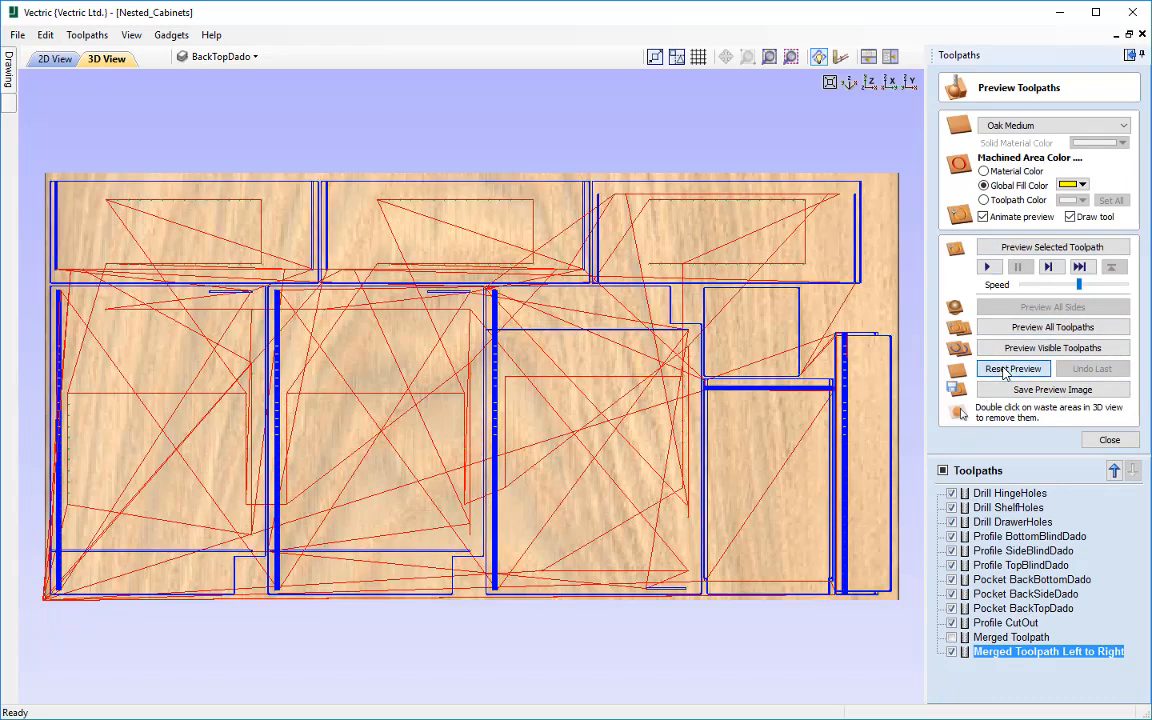
pyautogui.click(1015, 250)
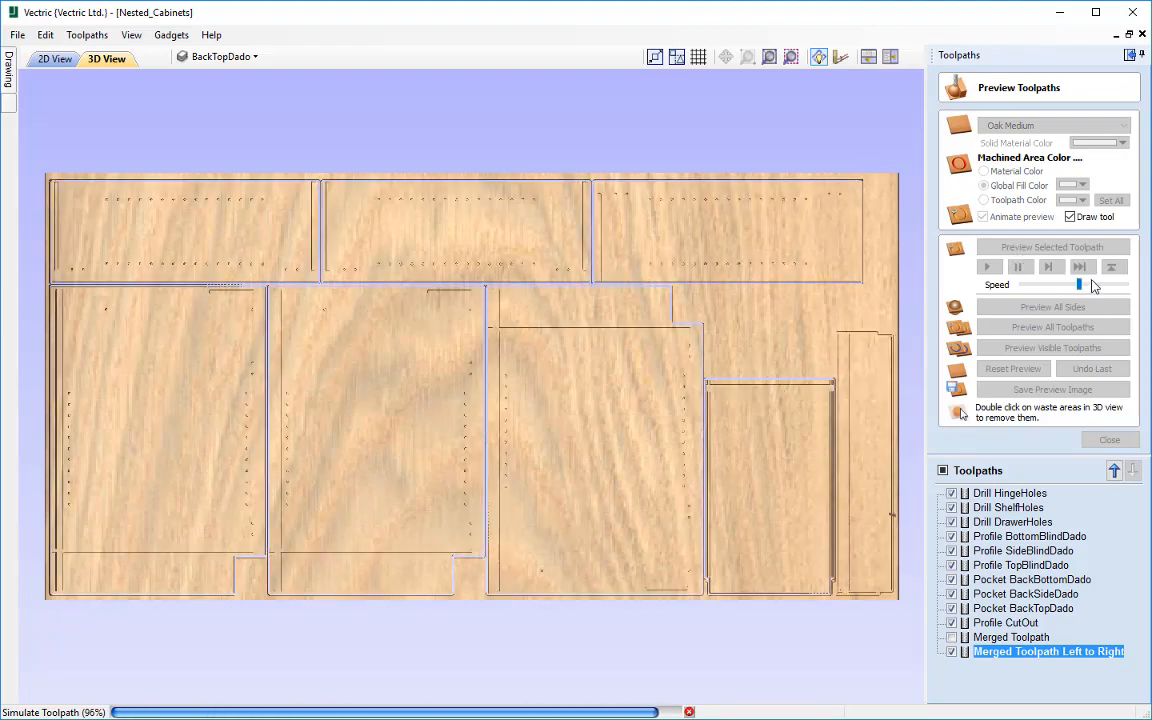
pyautogui.moveTo(1090, 289); pyautogui.dragTo(1125, 286)
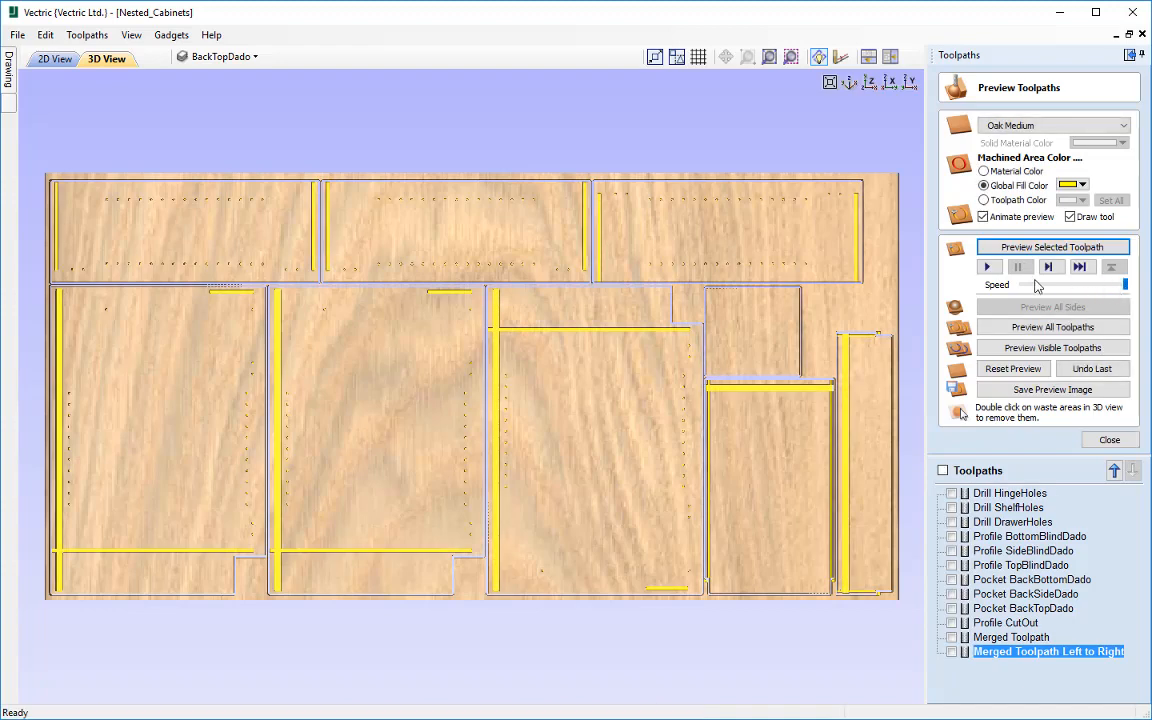
pyautogui.click(1115, 440)
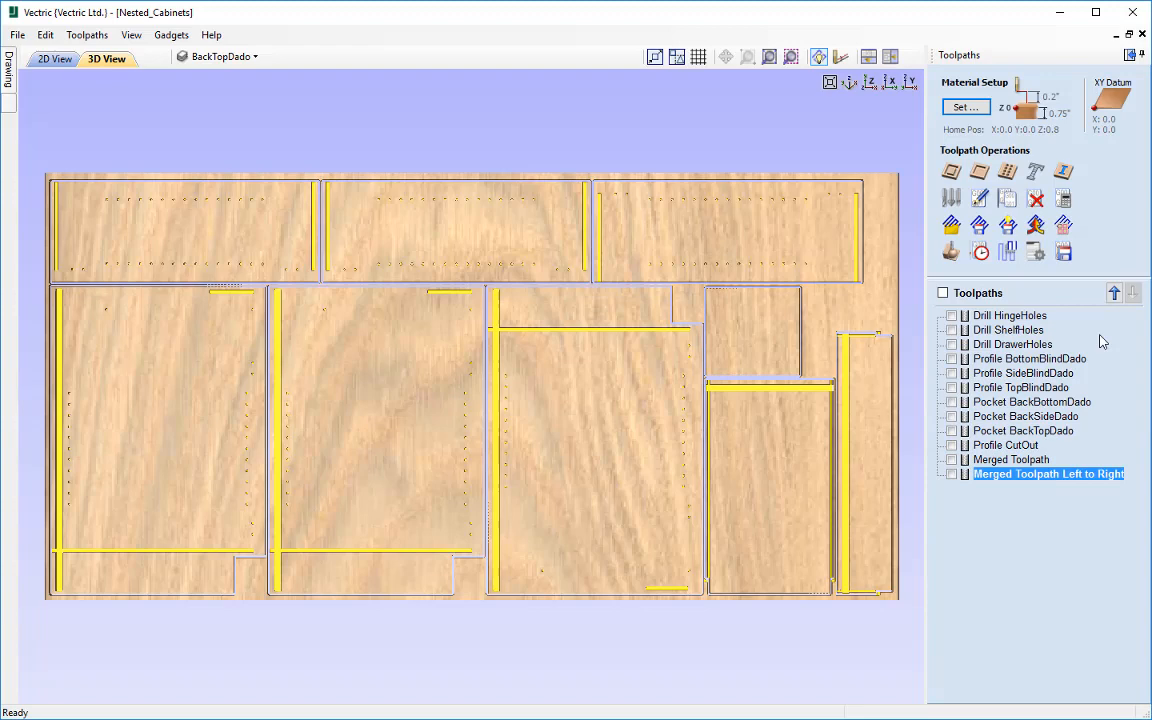
# Step: Merge the original toolpaths by part with only Grid ordering as "Merged Toolpath Grid", leaving out both existing merged toolpaths
pyautogui.click(1036, 226)
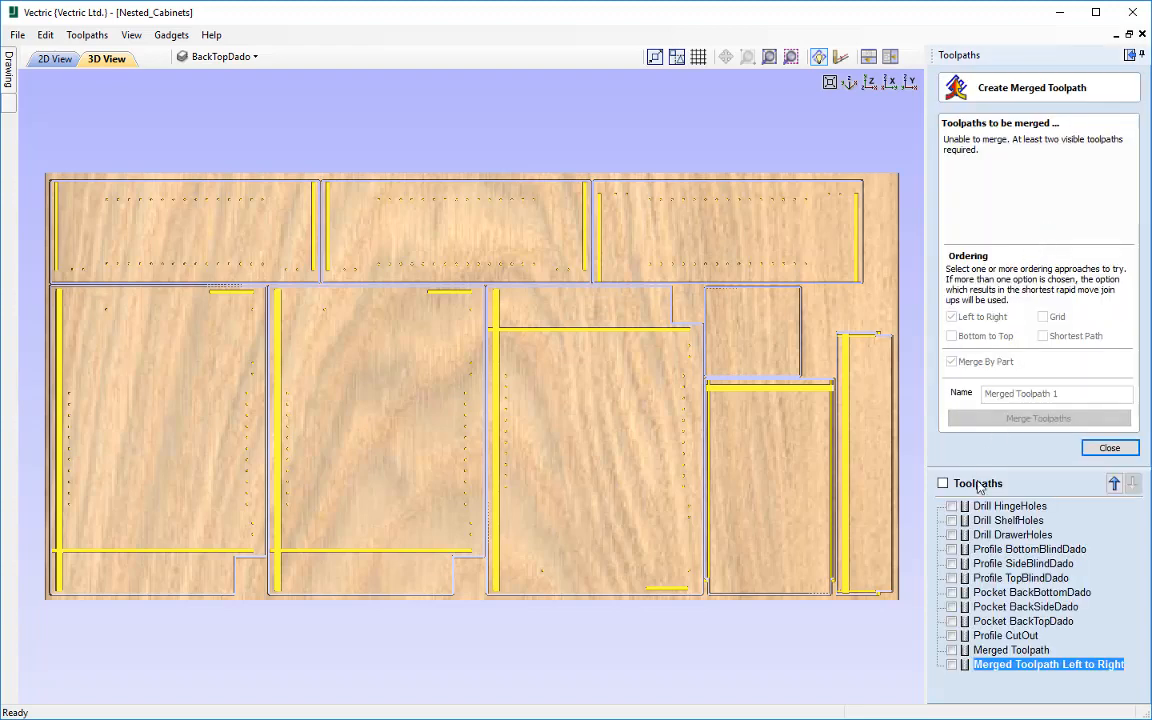
pyautogui.click(943, 484)
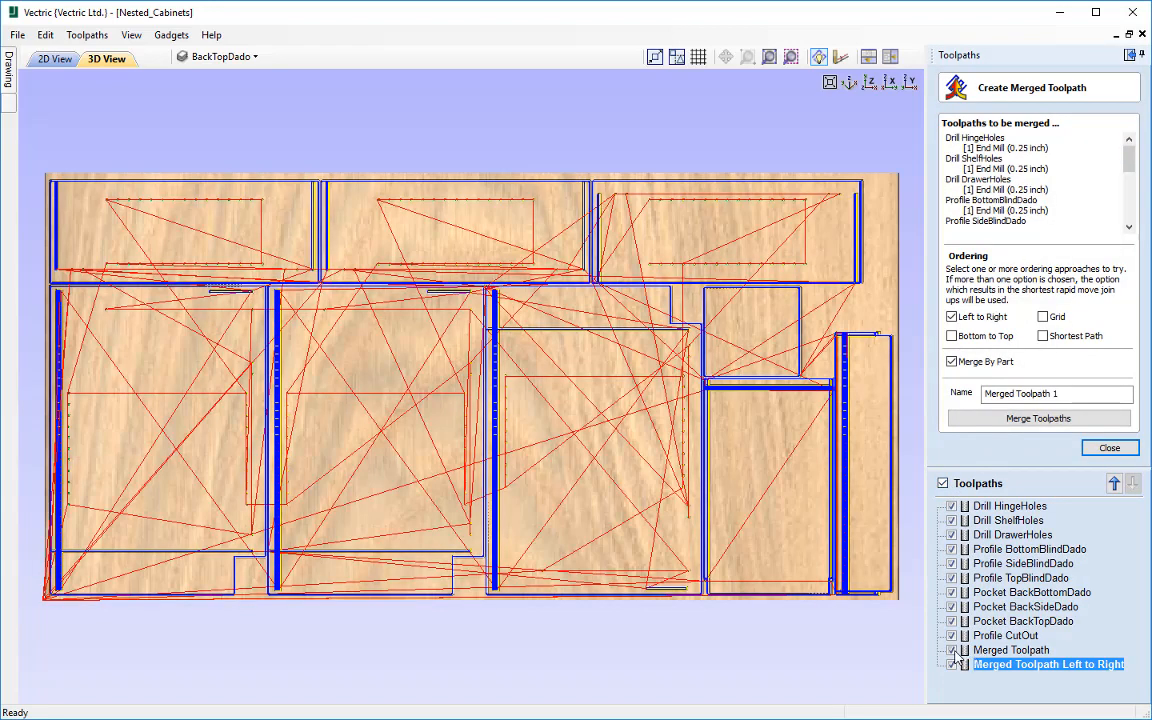
pyautogui.click(951, 650)
pyautogui.click(951, 664)
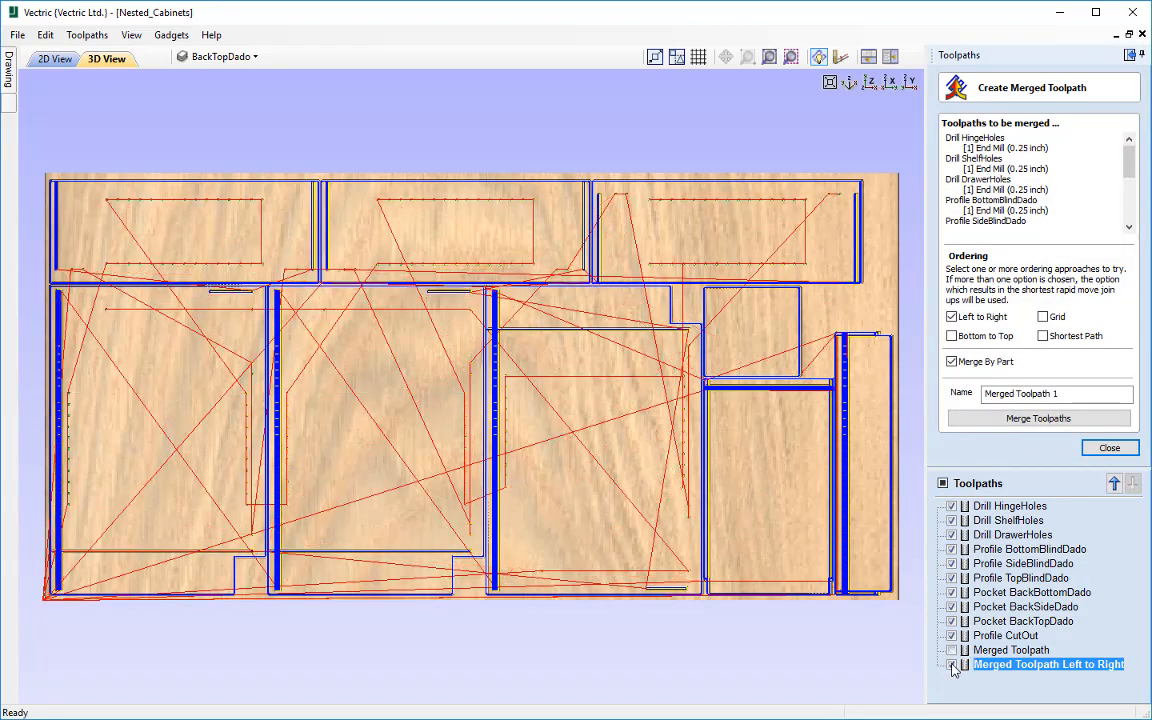
pyautogui.click(953, 317)
pyautogui.click(1059, 394)
pyautogui.press('BackSpace')
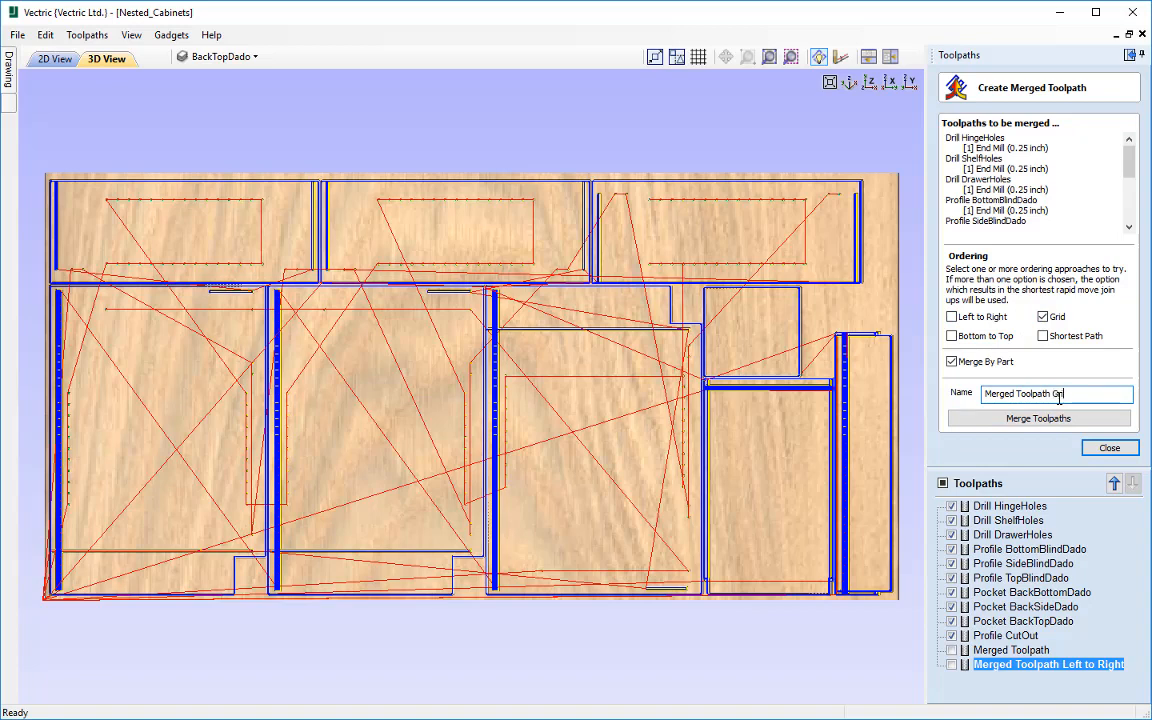
pyautogui.click(1038, 418)
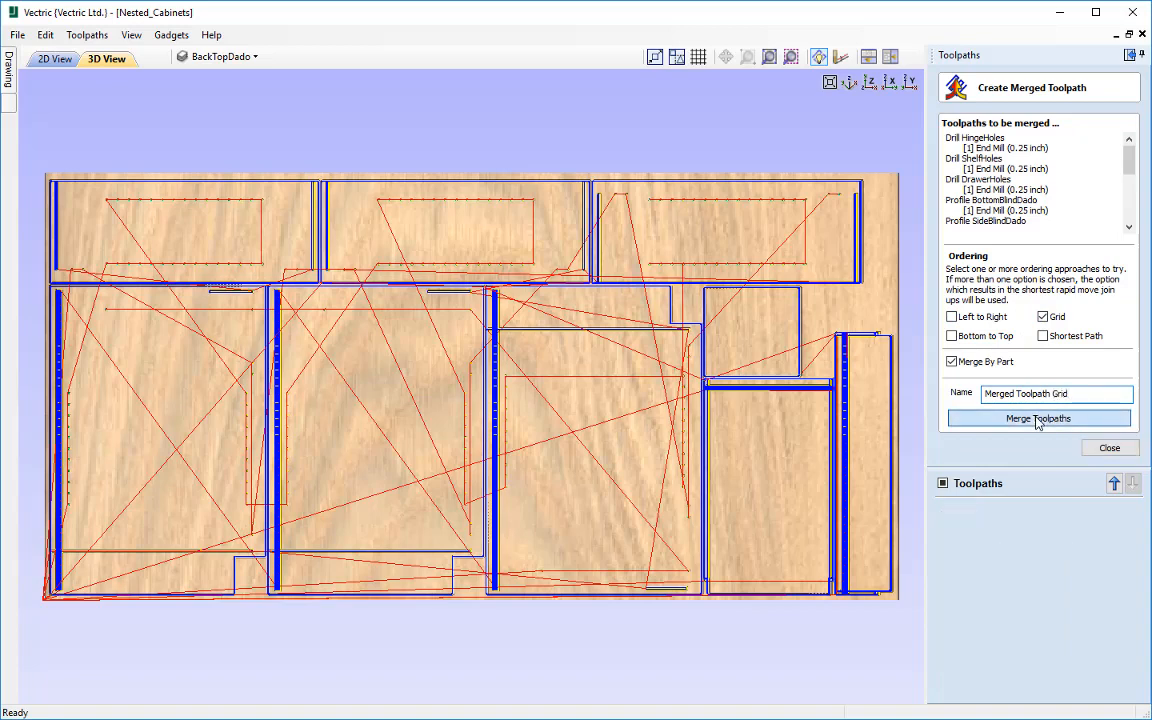
# Step: Simulate Merged Toolpath Grid on a reset preview, and repeat the simulation from a blank sheet at a lower animation speed
pyautogui.click(951, 252)
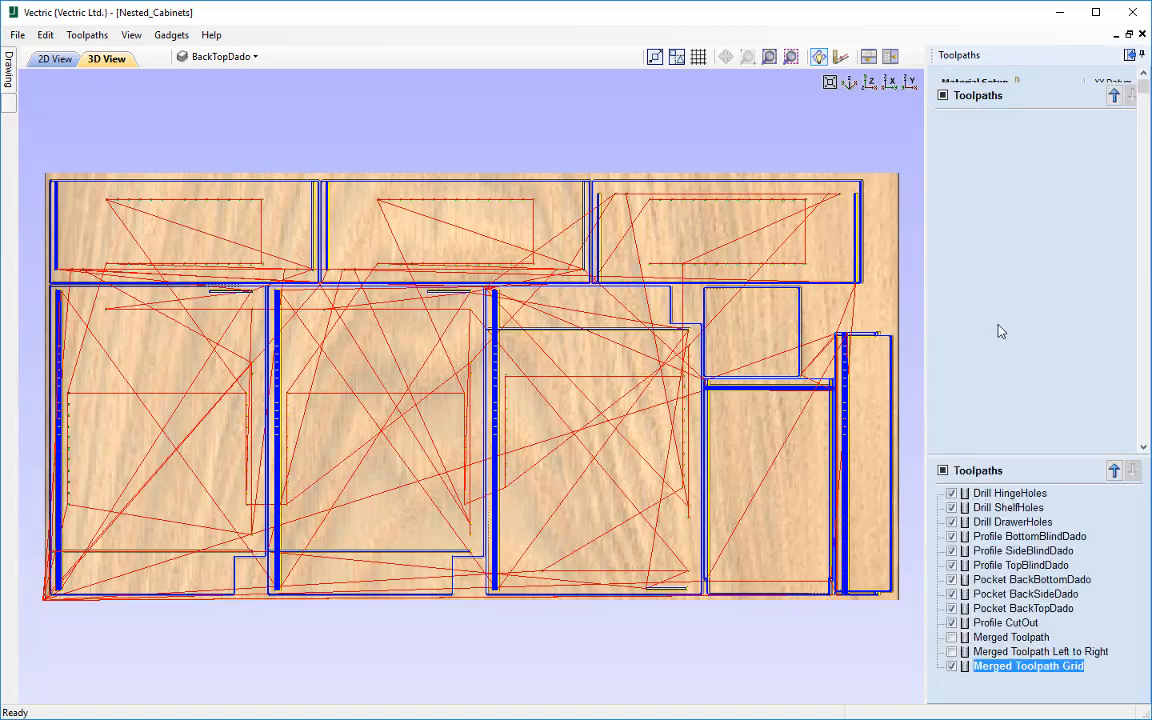
pyautogui.click(1013, 368)
pyautogui.click(1036, 249)
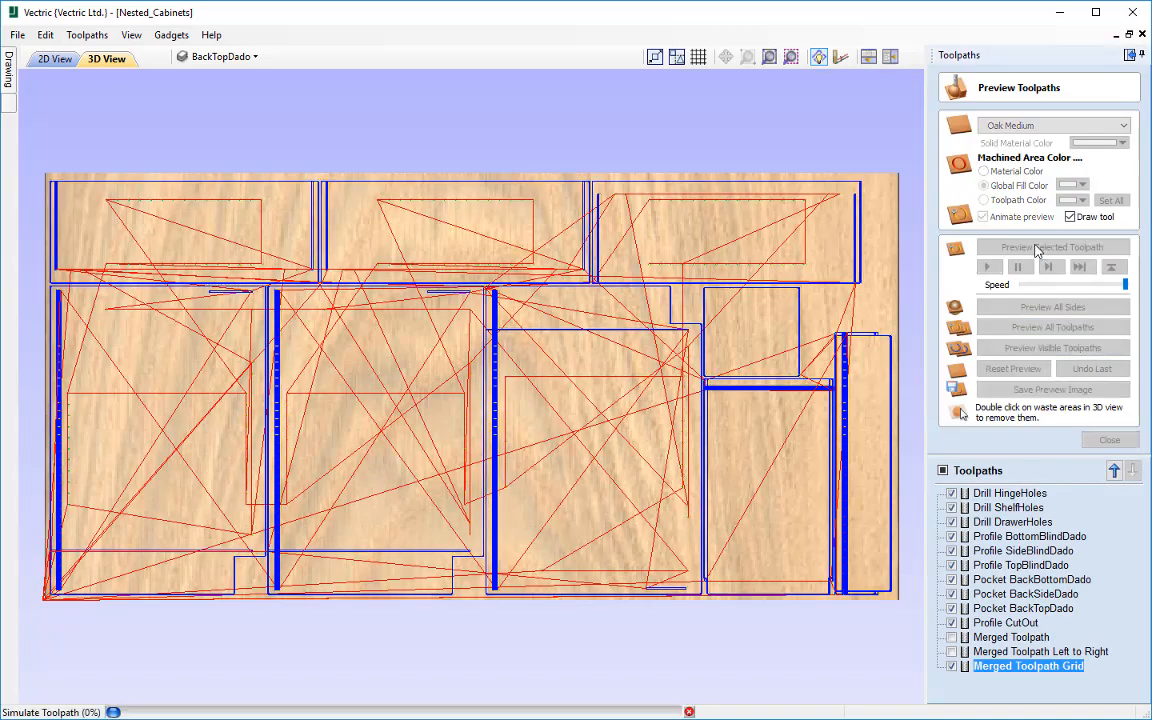
pyautogui.click(1103, 286)
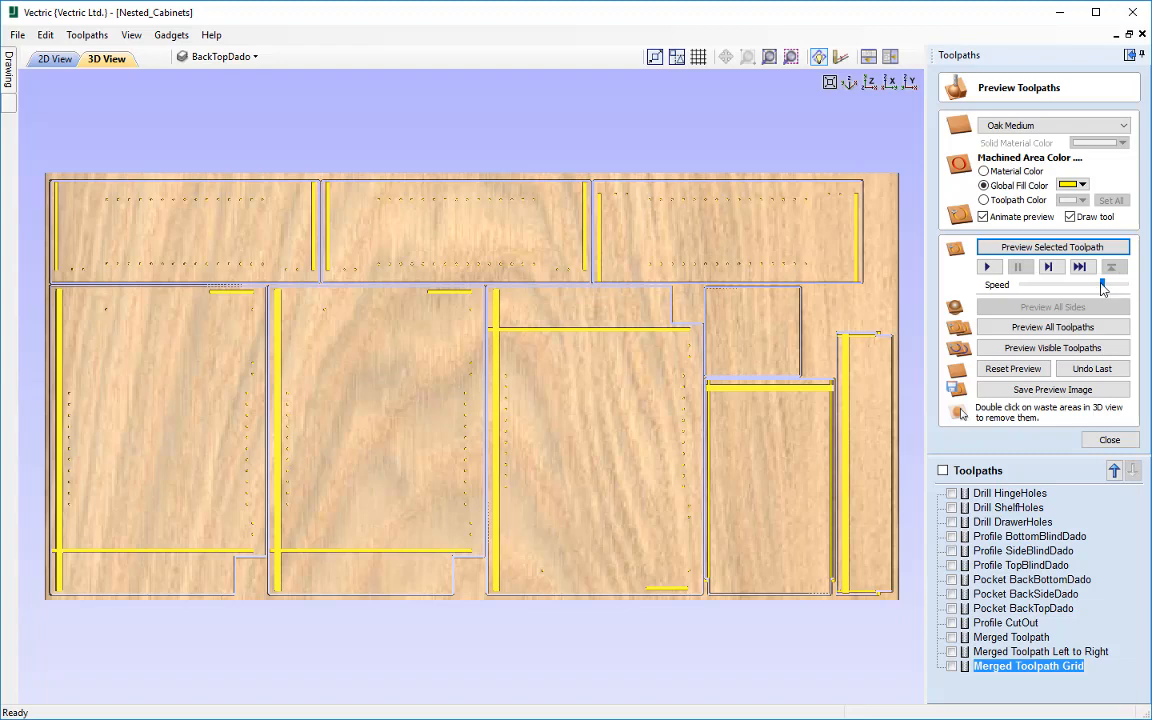
pyautogui.click(1013, 368)
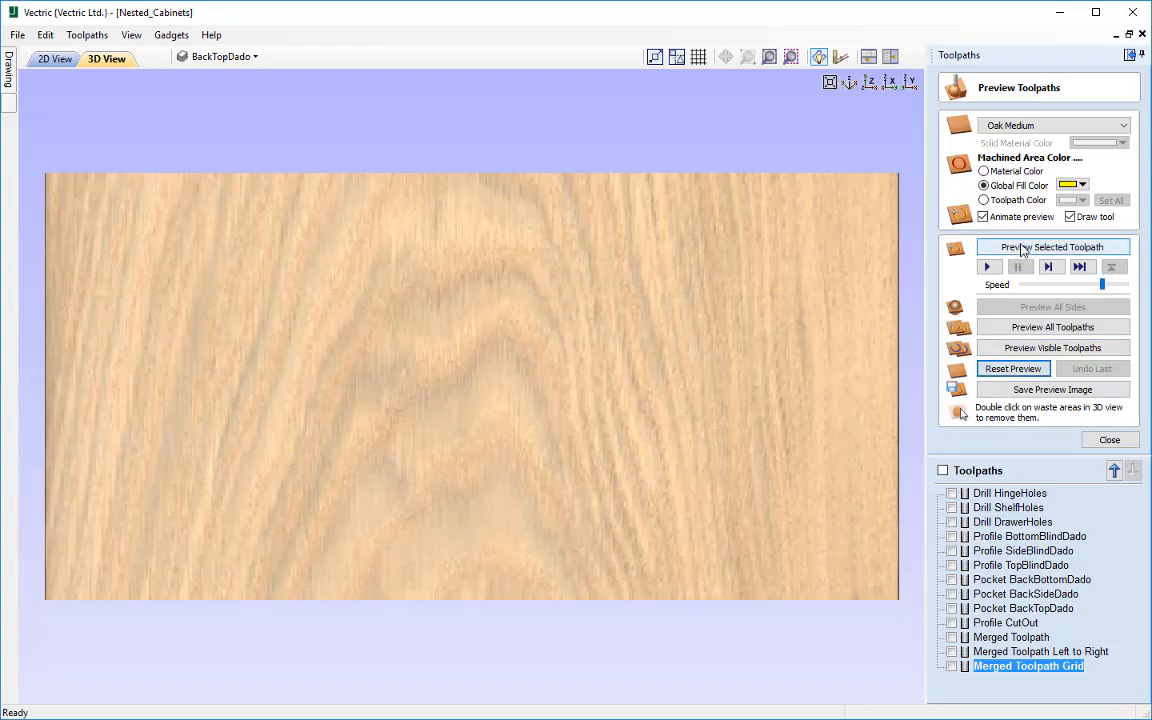
pyautogui.click(1021, 248)
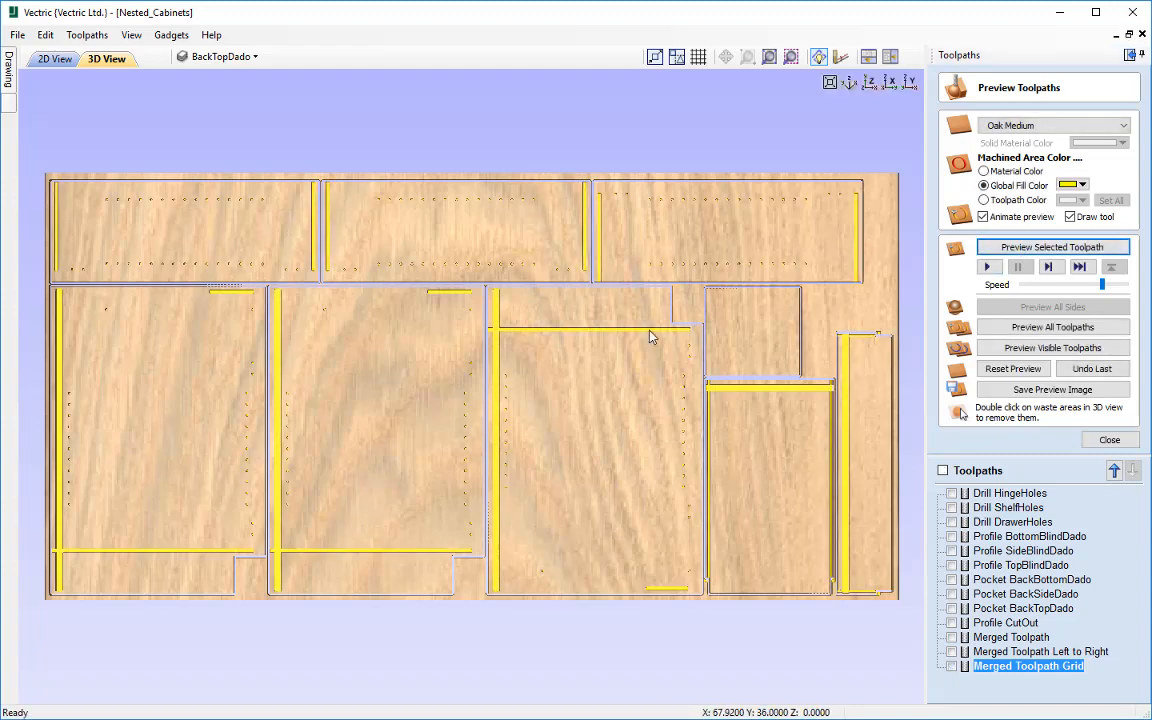
pyautogui.click(1112, 440)
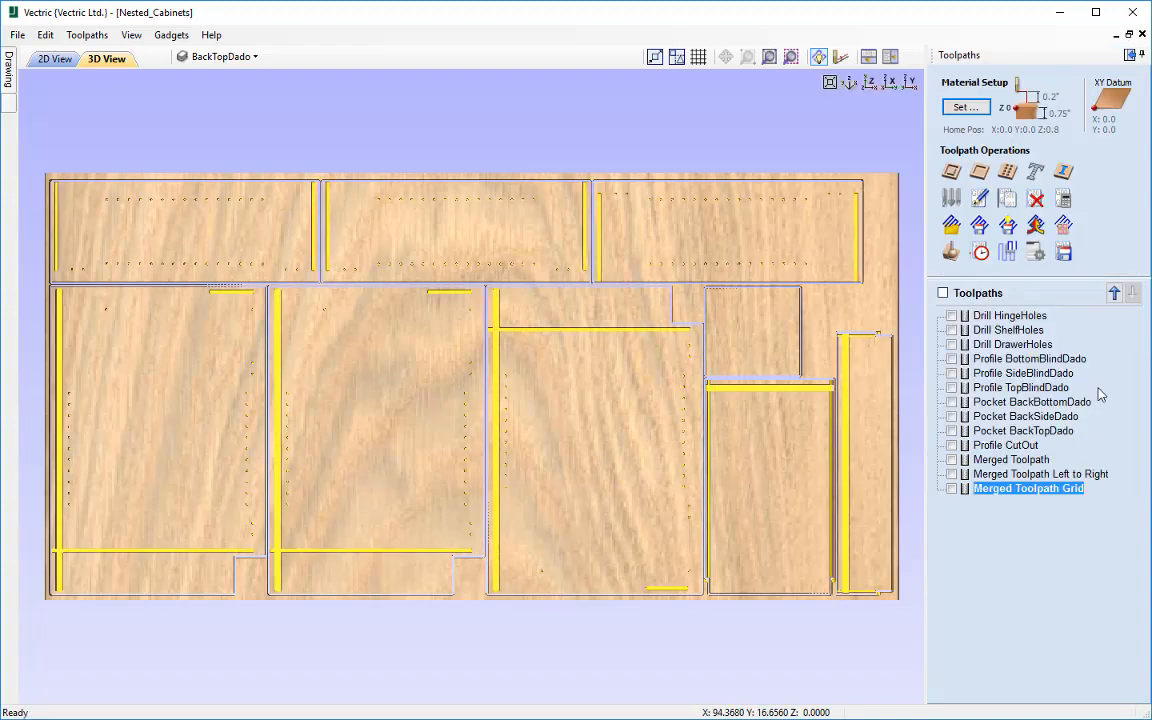
# Step: Merge the original toolpaths by part with only Bottom to Top ordering as "Merged Toolpath Bottom to Top", leaving out the three existing merged toolpaths
pyautogui.click(1036, 226)
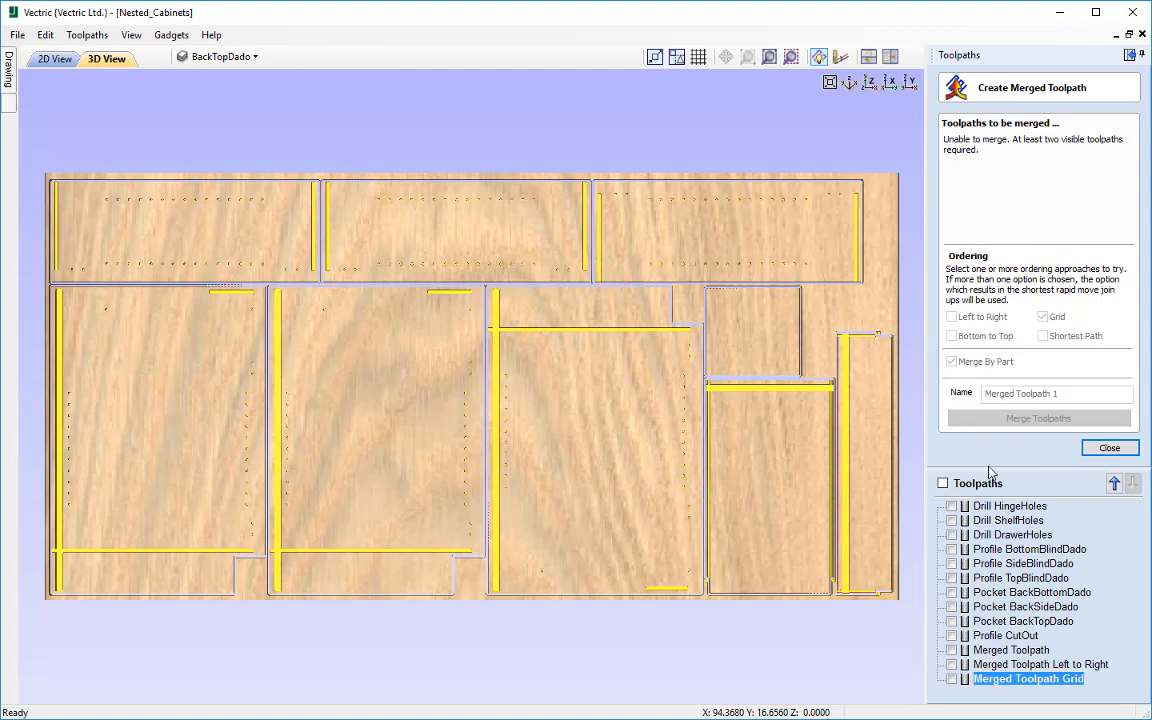
pyautogui.click(942, 483)
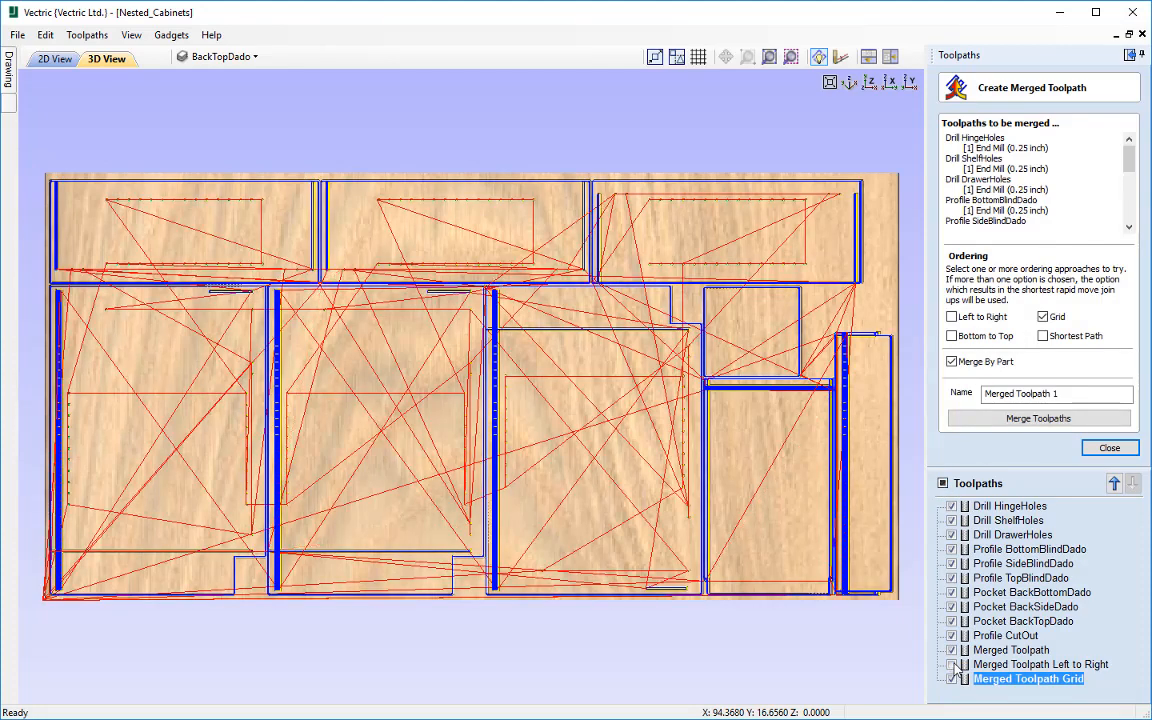
pyautogui.click(951, 650)
pyautogui.click(951, 664)
pyautogui.click(951, 679)
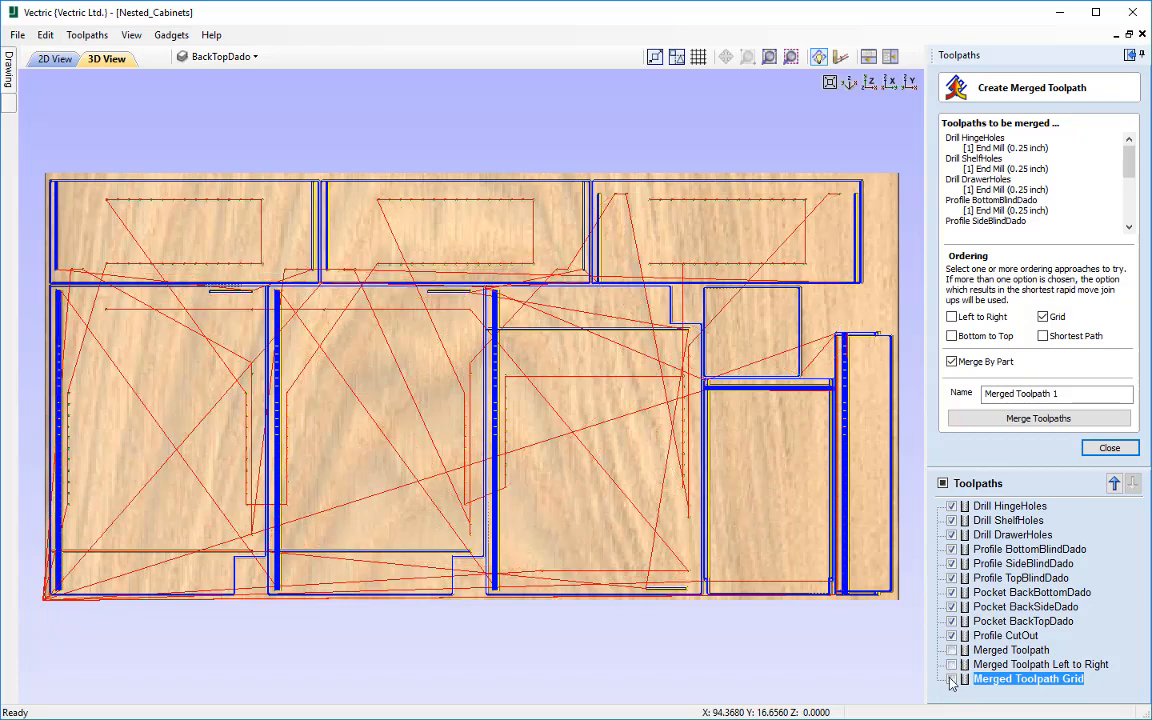
pyautogui.click(1042, 316)
pyautogui.click(952, 336)
pyautogui.click(1064, 393)
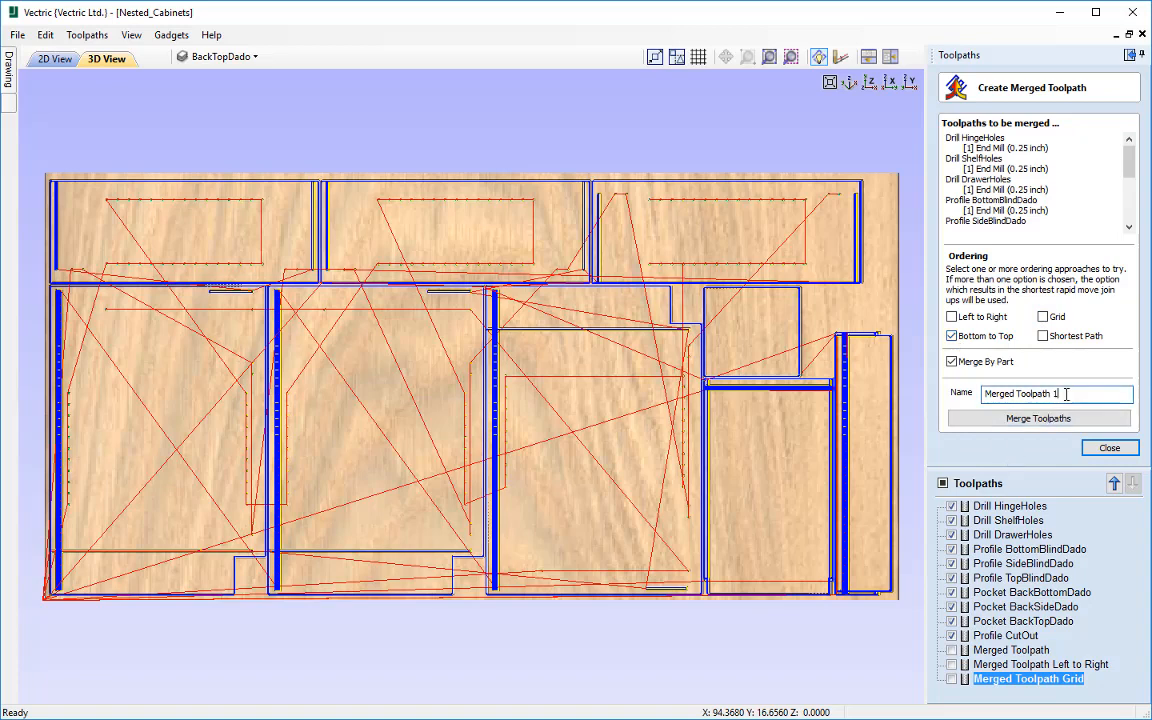
pyautogui.press('BackSpace')
pyautogui.write('Bottom to Top')
pyautogui.click(1058, 419)
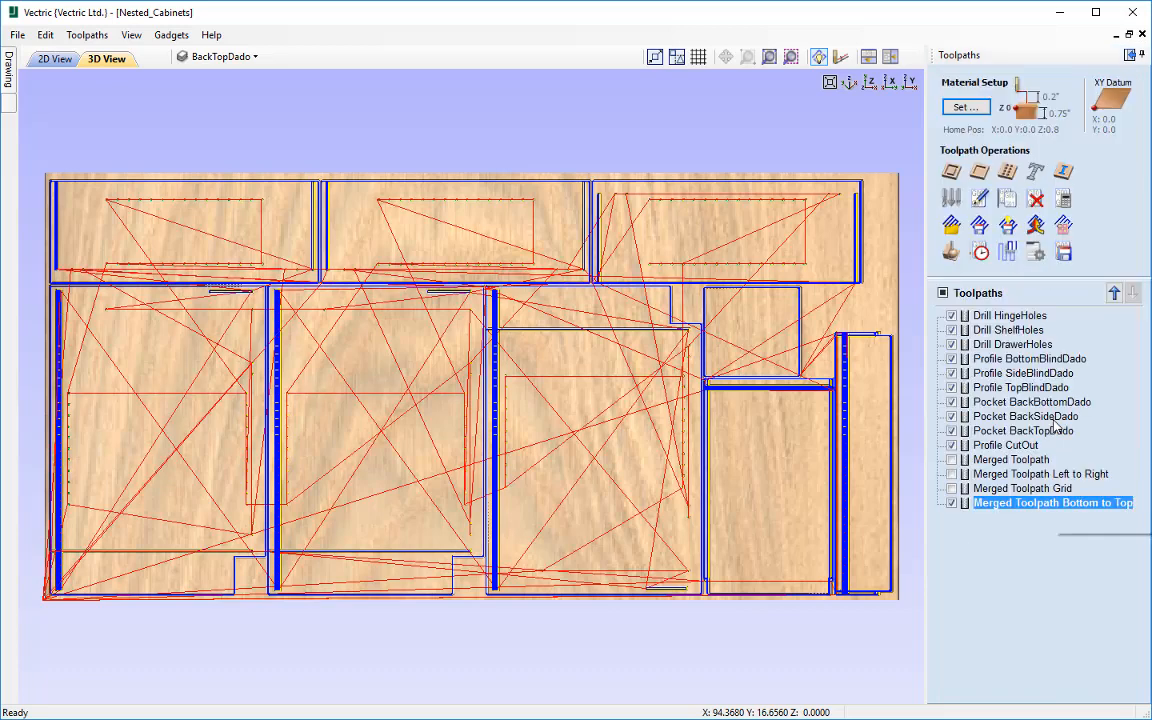
# Step: Simulate Merged Toolpath Bottom to Top on a reset preview and leave the toolpath preview
pyautogui.click(951, 252)
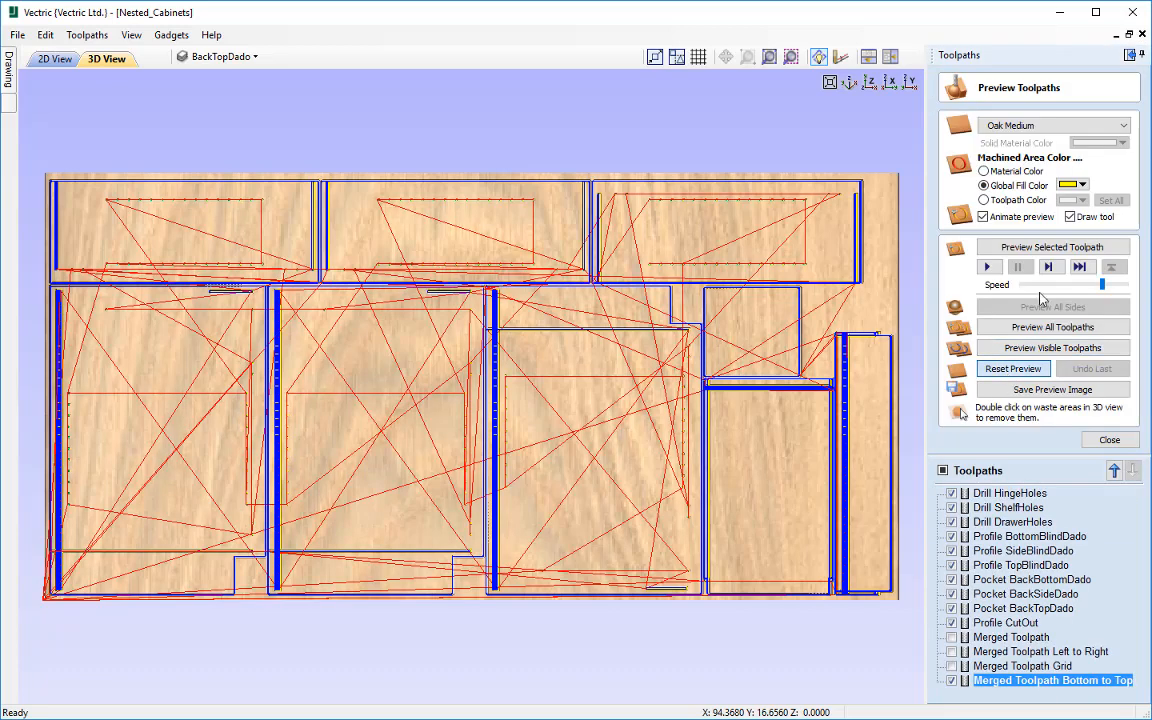
pyautogui.click(1045, 250)
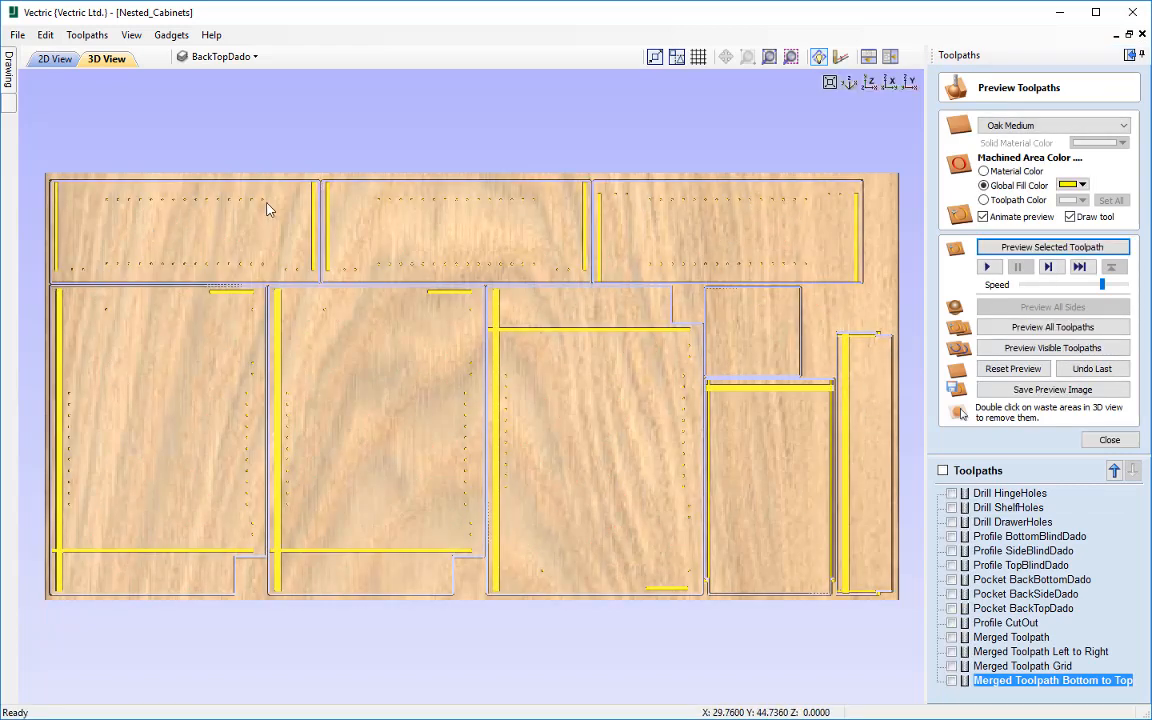
pyautogui.click(1110, 440)
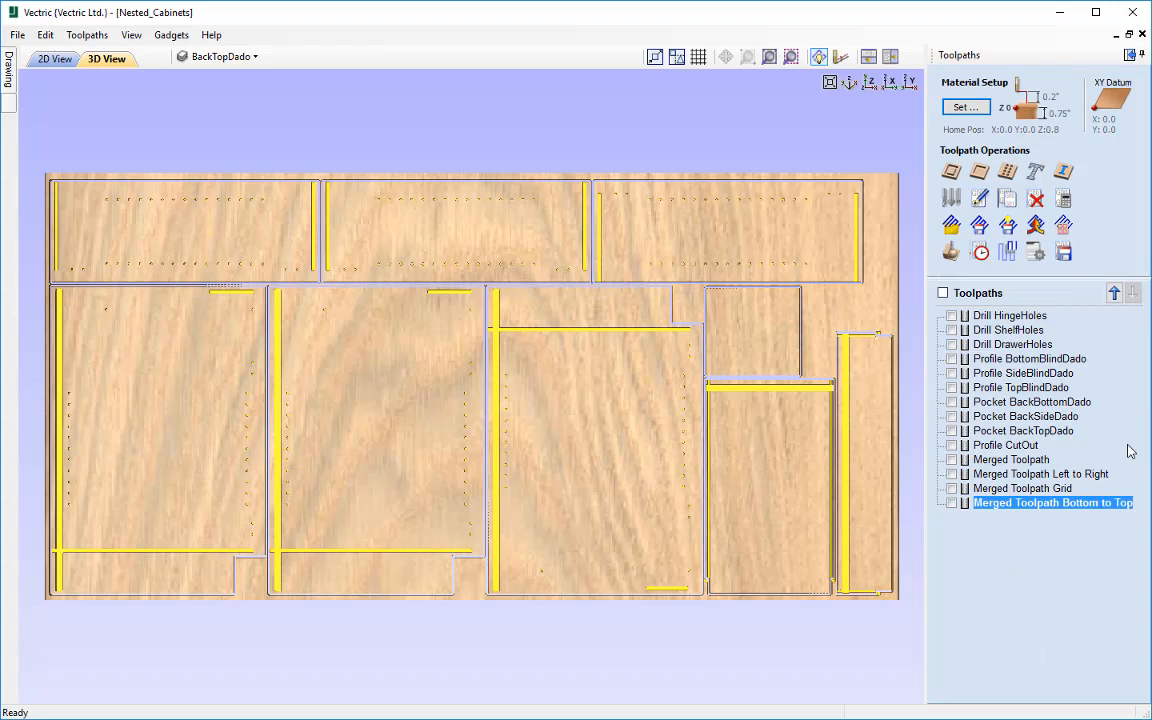
# Step: Merge the original toolpaths by part with only Shortest Path ordering as "Merged Toolpath Shortest", leaving out all existing merged toolpaths
pyautogui.click(1044, 231)
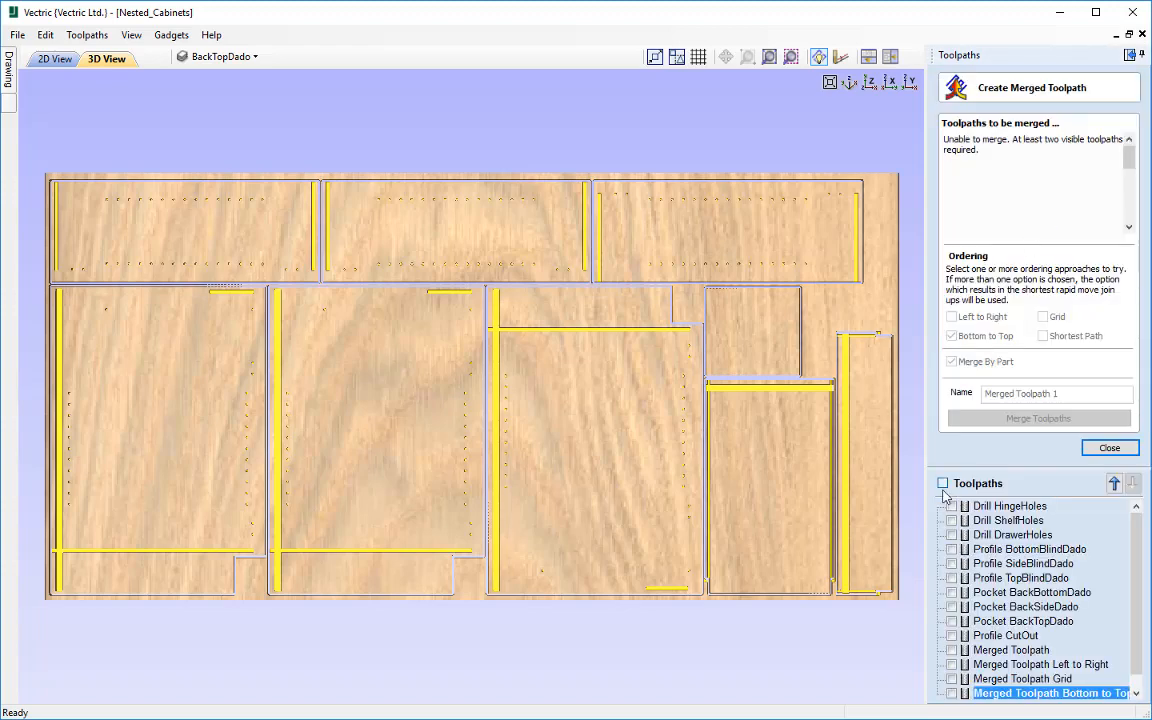
pyautogui.click(942, 484)
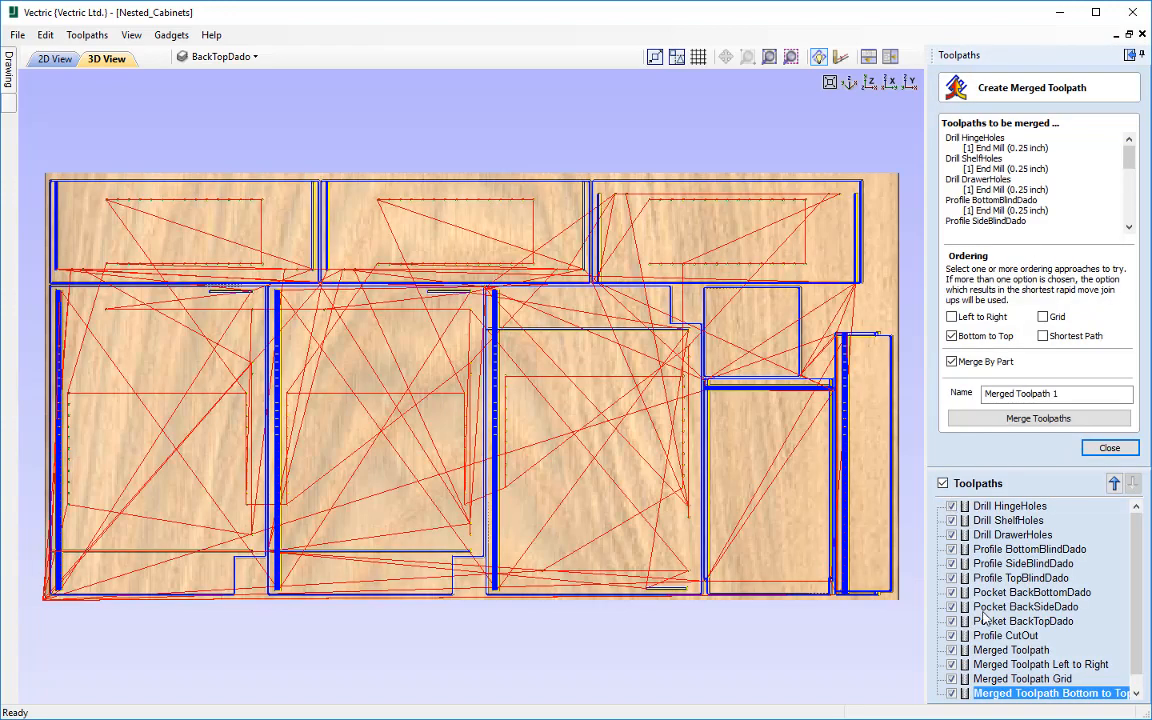
pyautogui.click(951, 667)
pyautogui.click(951, 679)
pyautogui.click(951, 693)
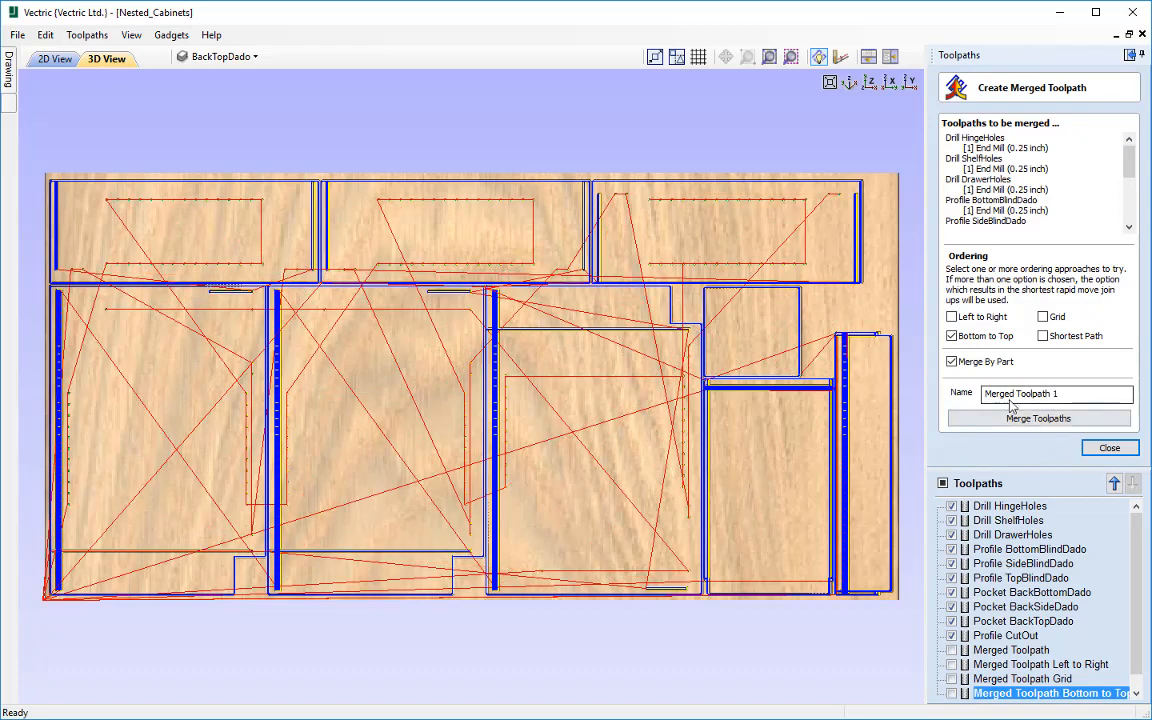
pyautogui.click(951, 336)
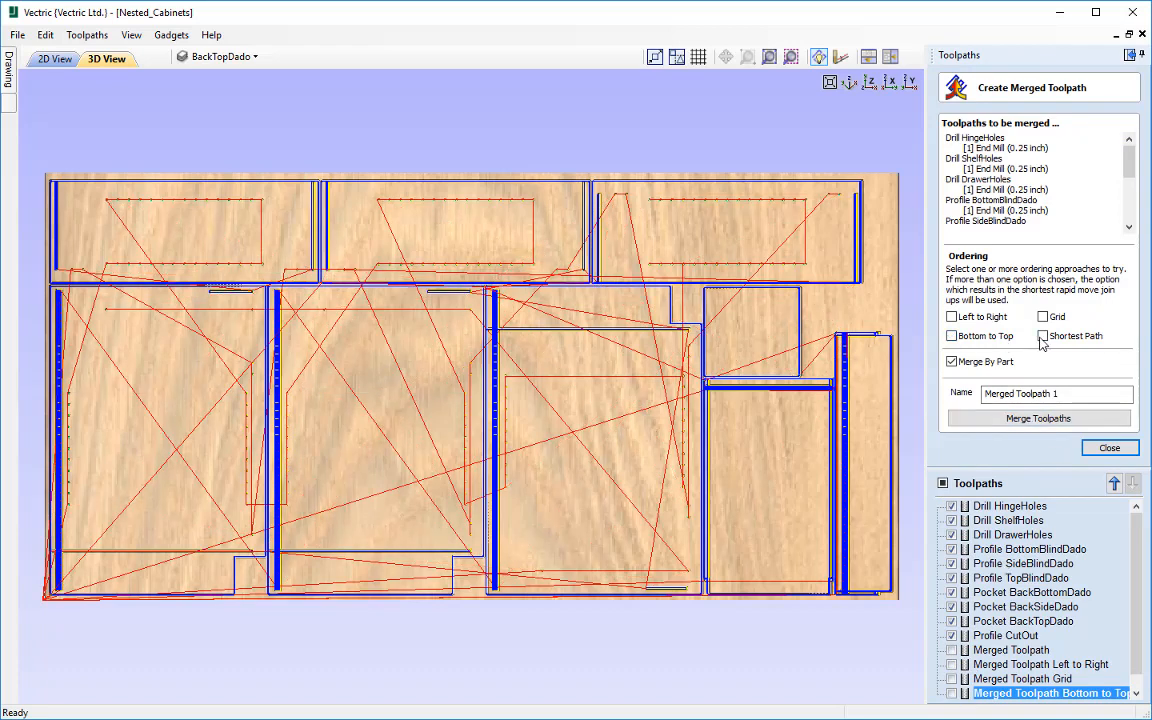
pyautogui.click(1043, 336)
pyautogui.click(1066, 393)
pyautogui.press('BackSpace')
pyautogui.write('Shortest')
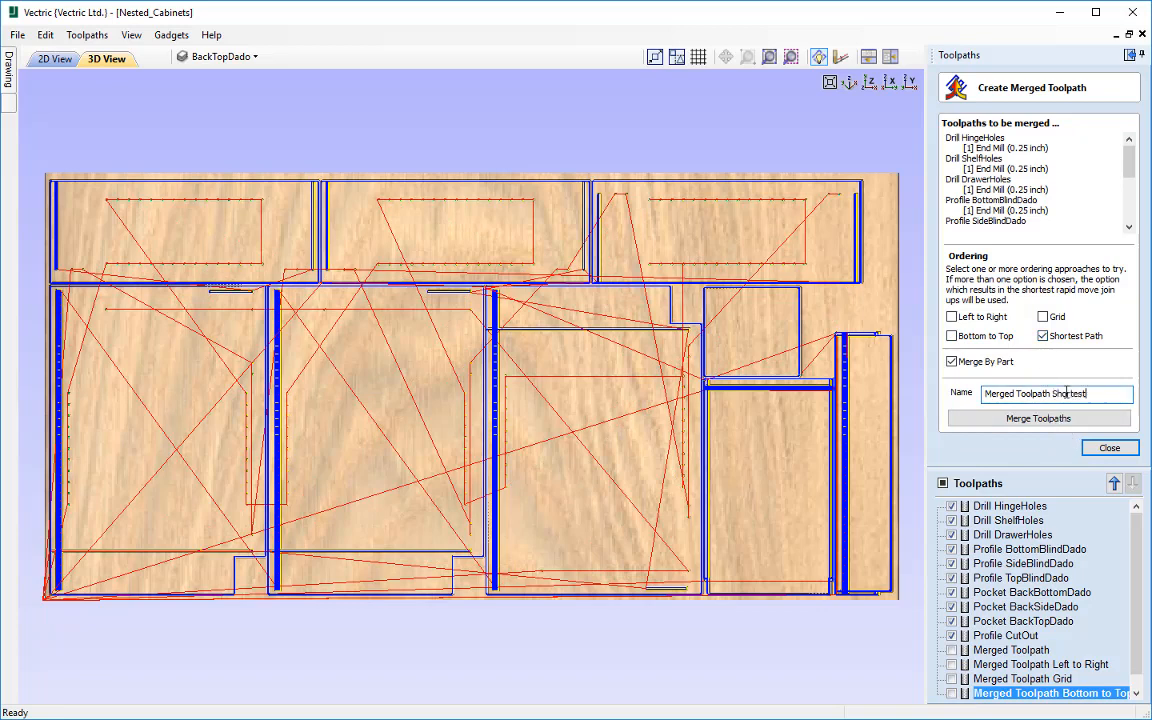
pyautogui.click(985, 418)
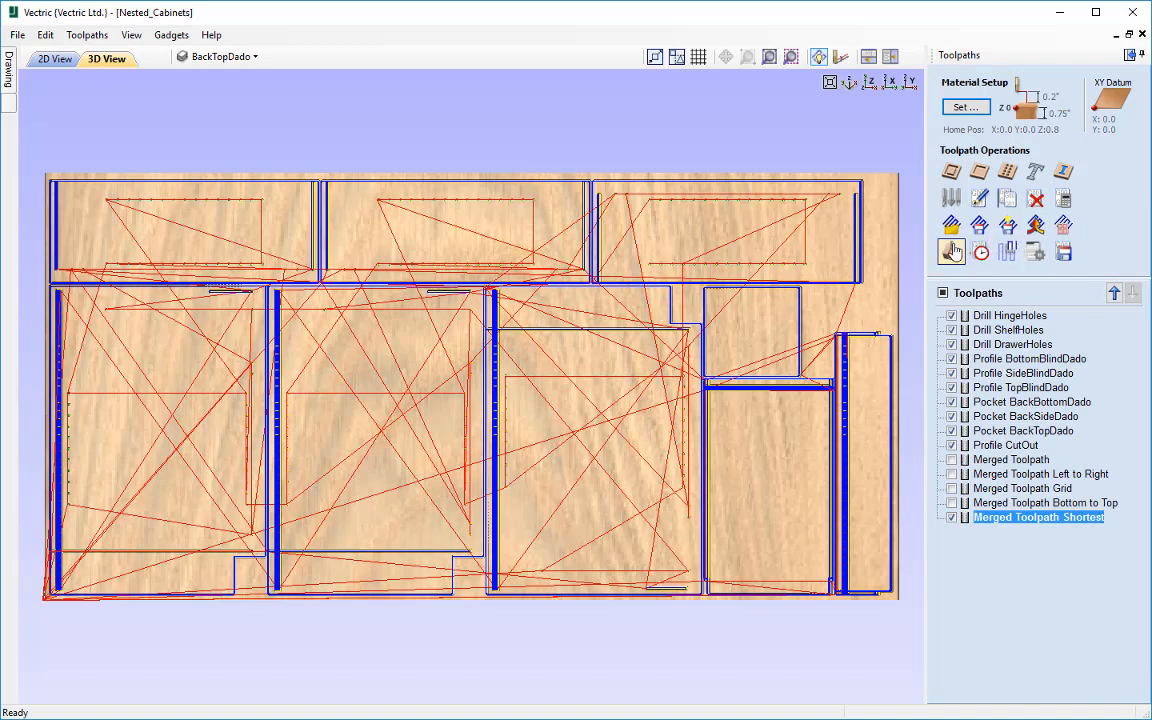
# Step: Simulate Merged Toolpath Shortest on a reset preview and leave the toolpath preview
pyautogui.click(952, 252)
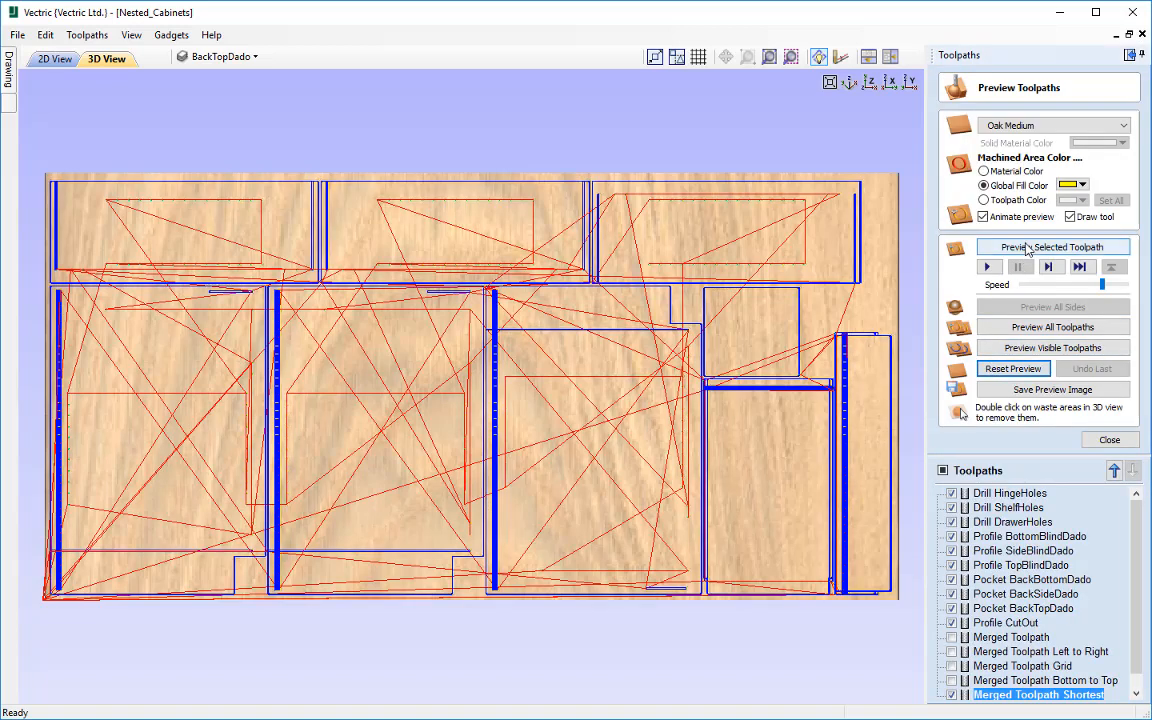
pyautogui.click(1027, 249)
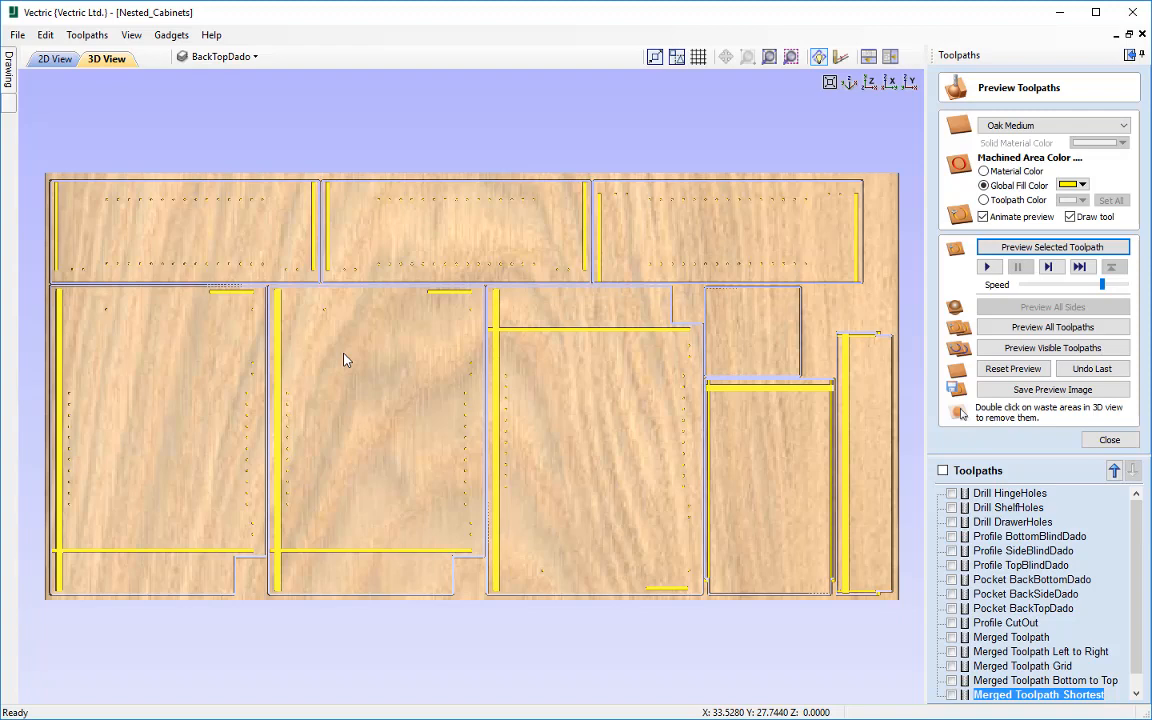
pyautogui.click(1108, 442)
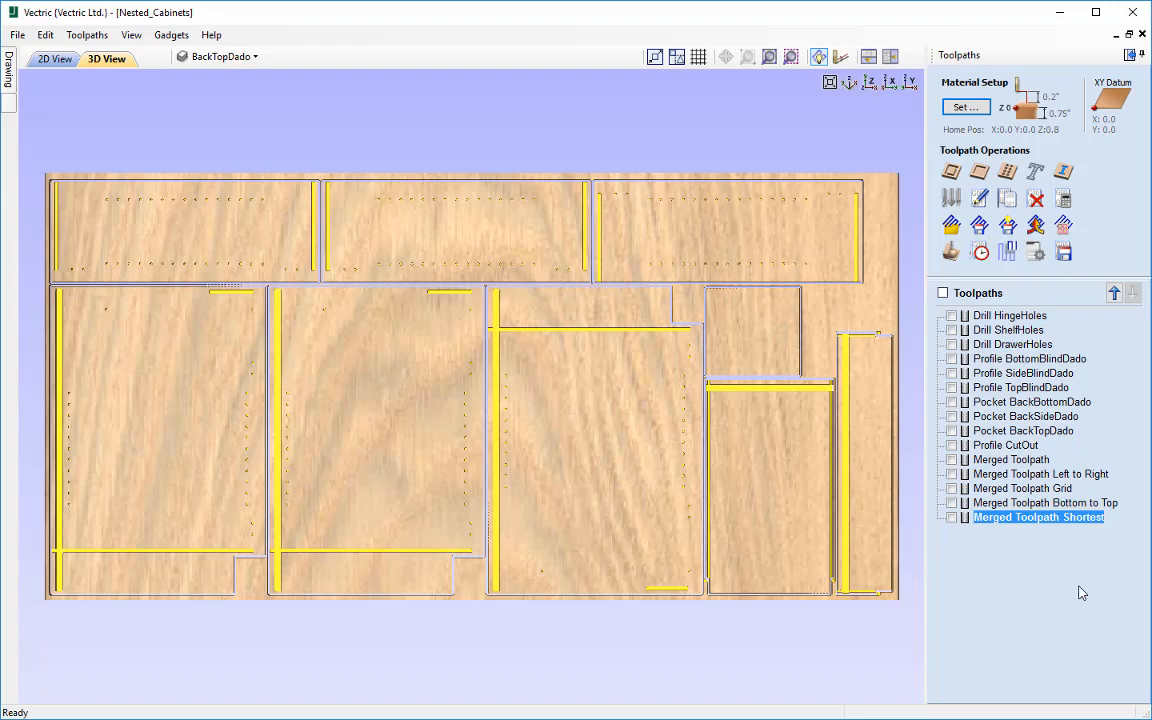
# Step: Set the post processor to G Code (inch) (*.tap) for Merged Toolpath Shortest and bring up its file-saving dialog, leaving without saving
pyautogui.click(1063, 254)
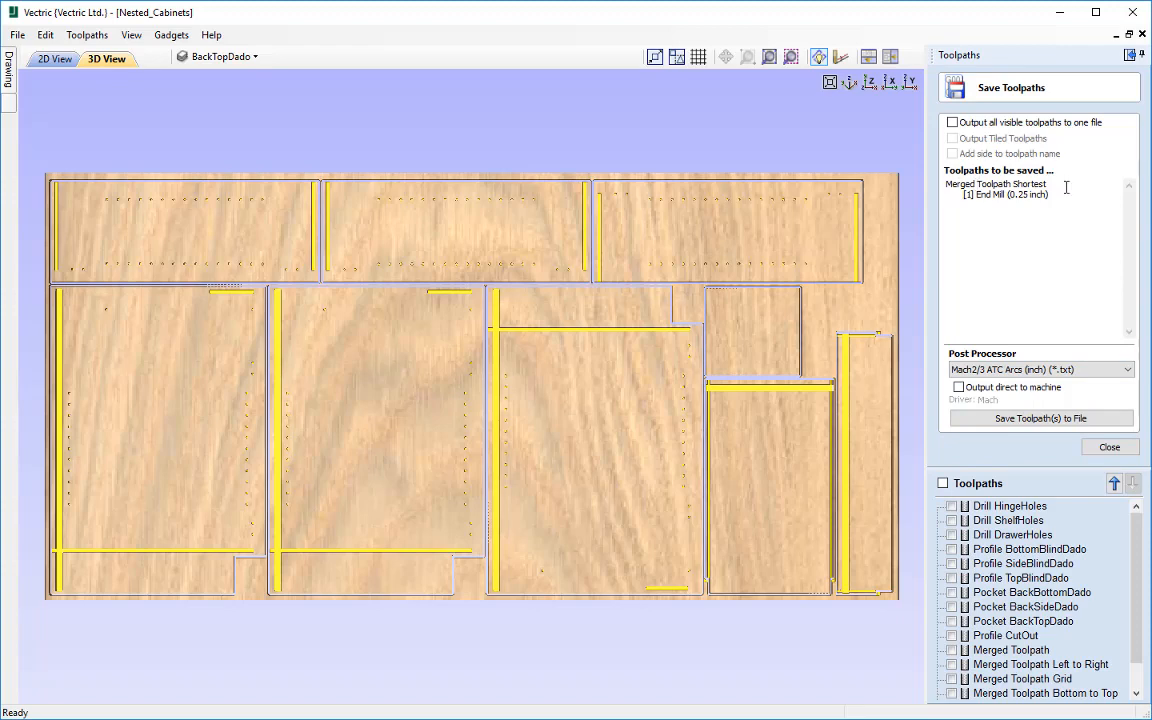
pyautogui.click(1018, 371)
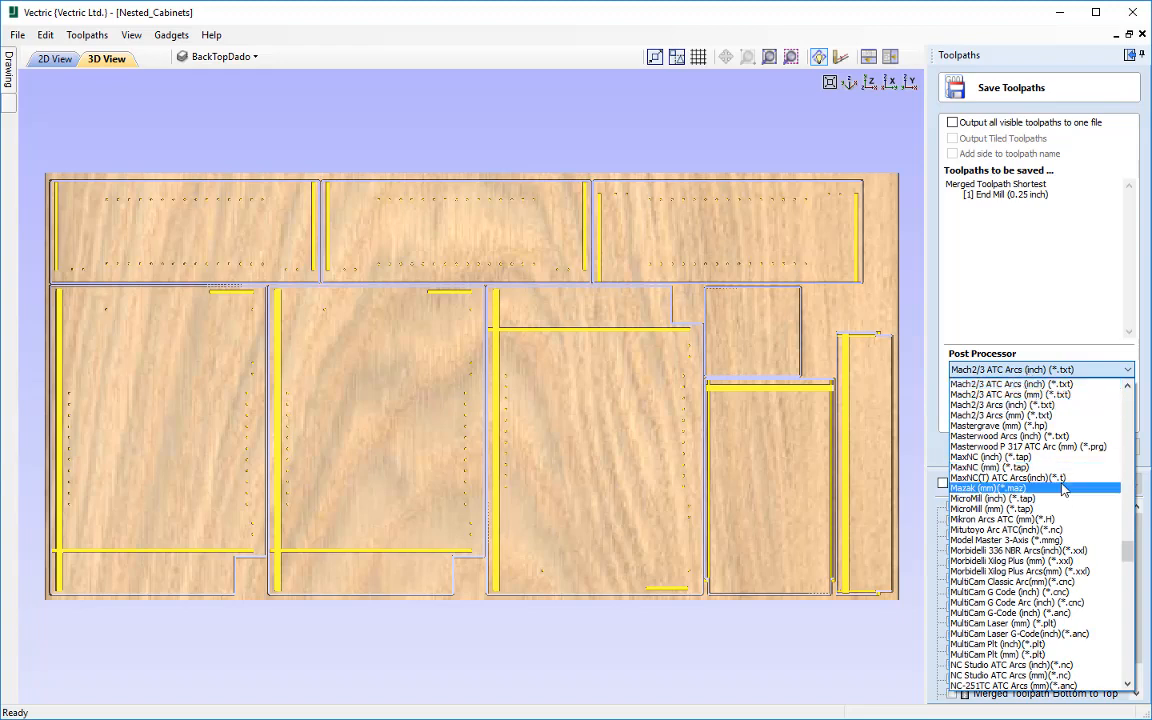
pyautogui.press('g')
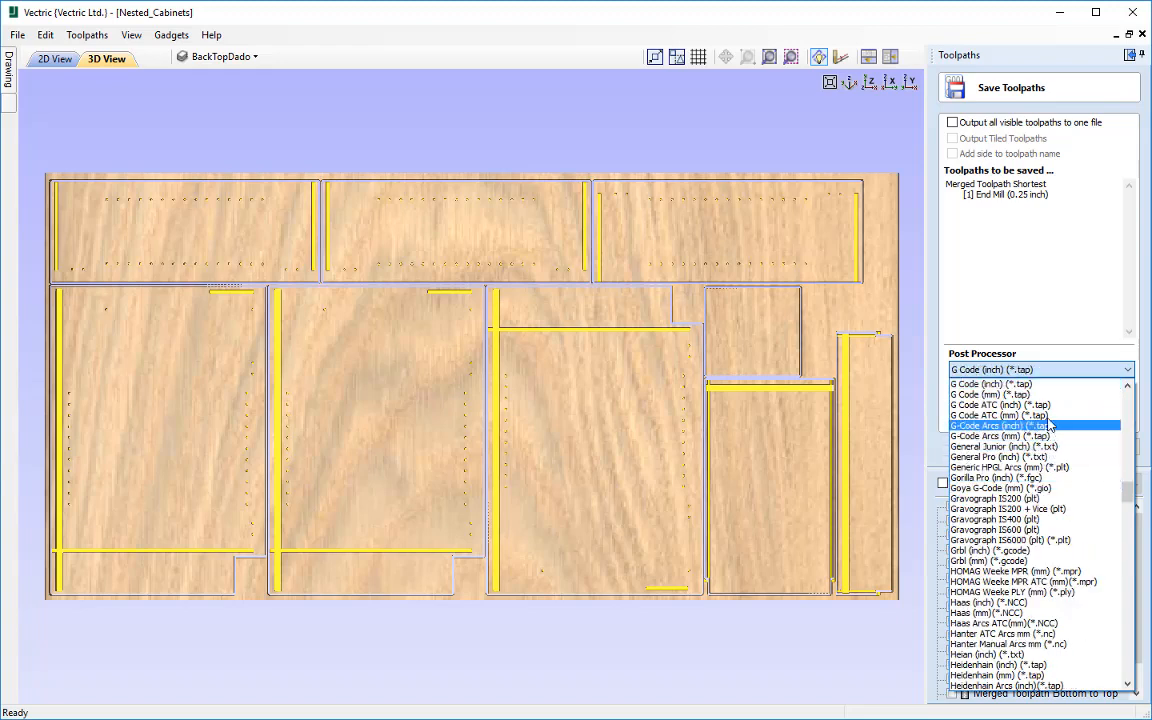
pyautogui.click(1033, 384)
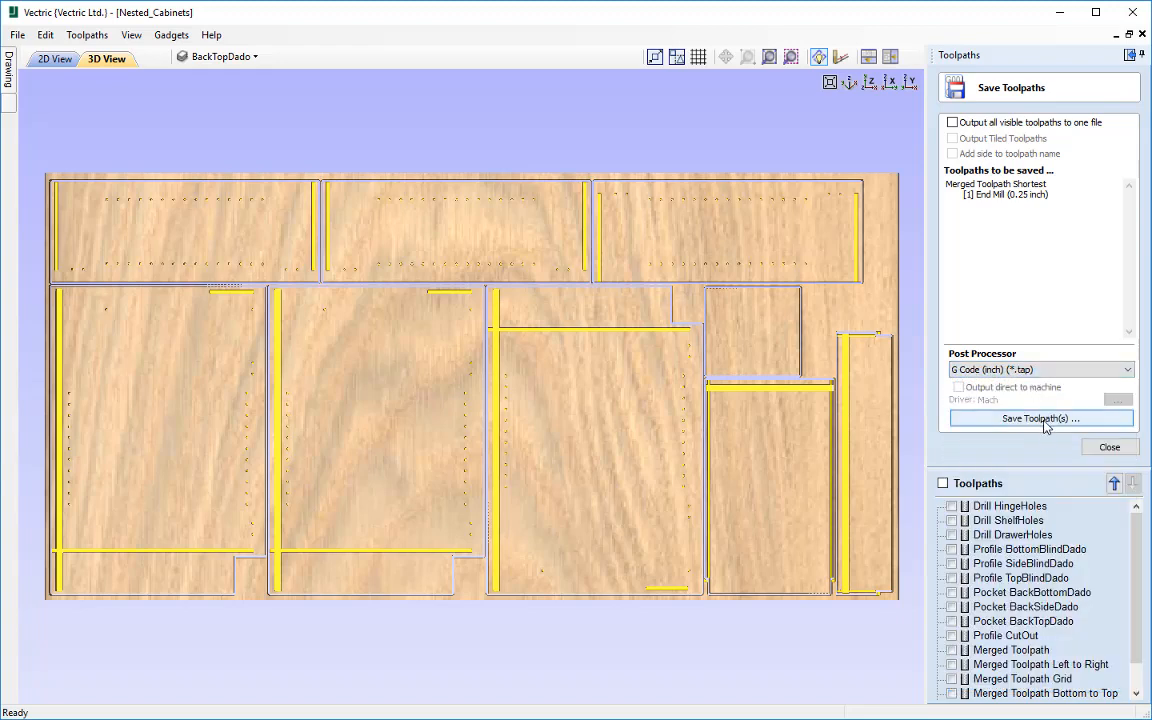
pyautogui.click(1046, 422)
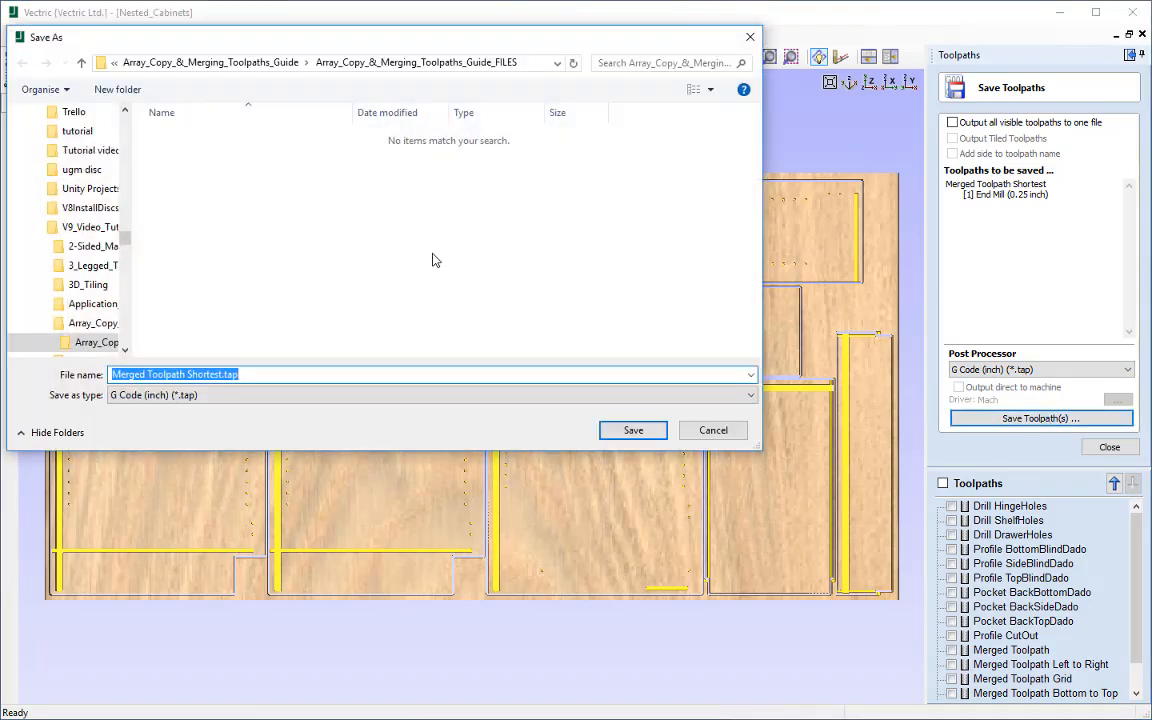
pyautogui.click(715, 432)
pyautogui.click(1108, 449)
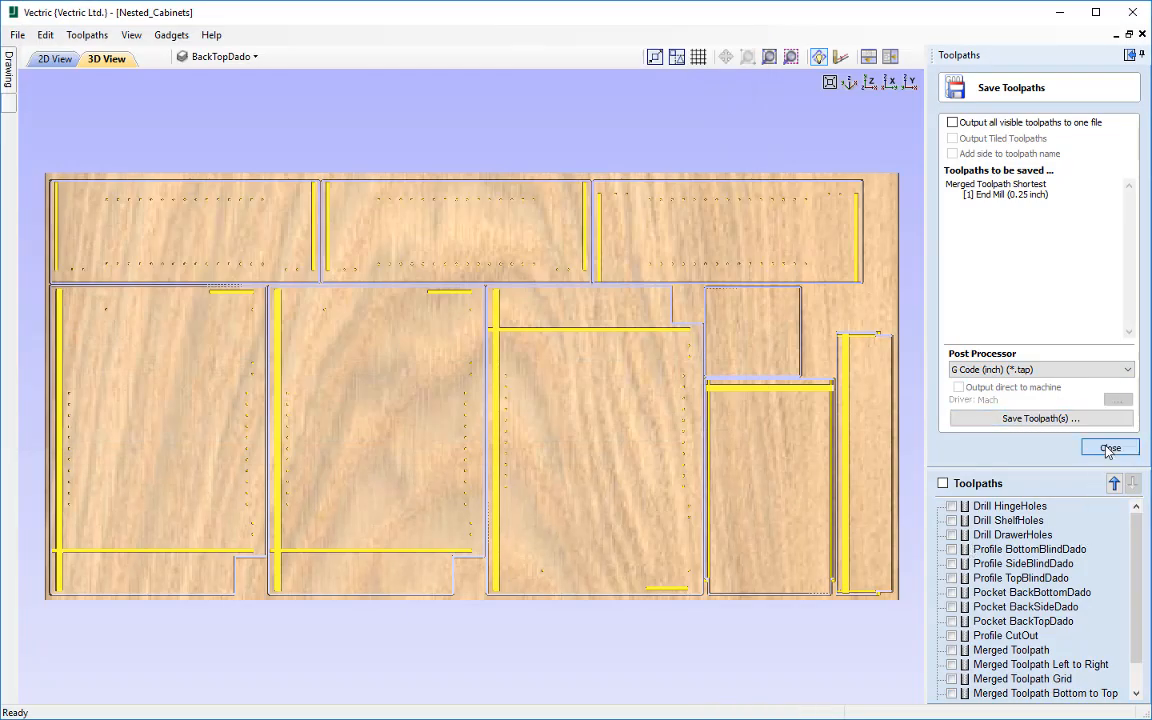